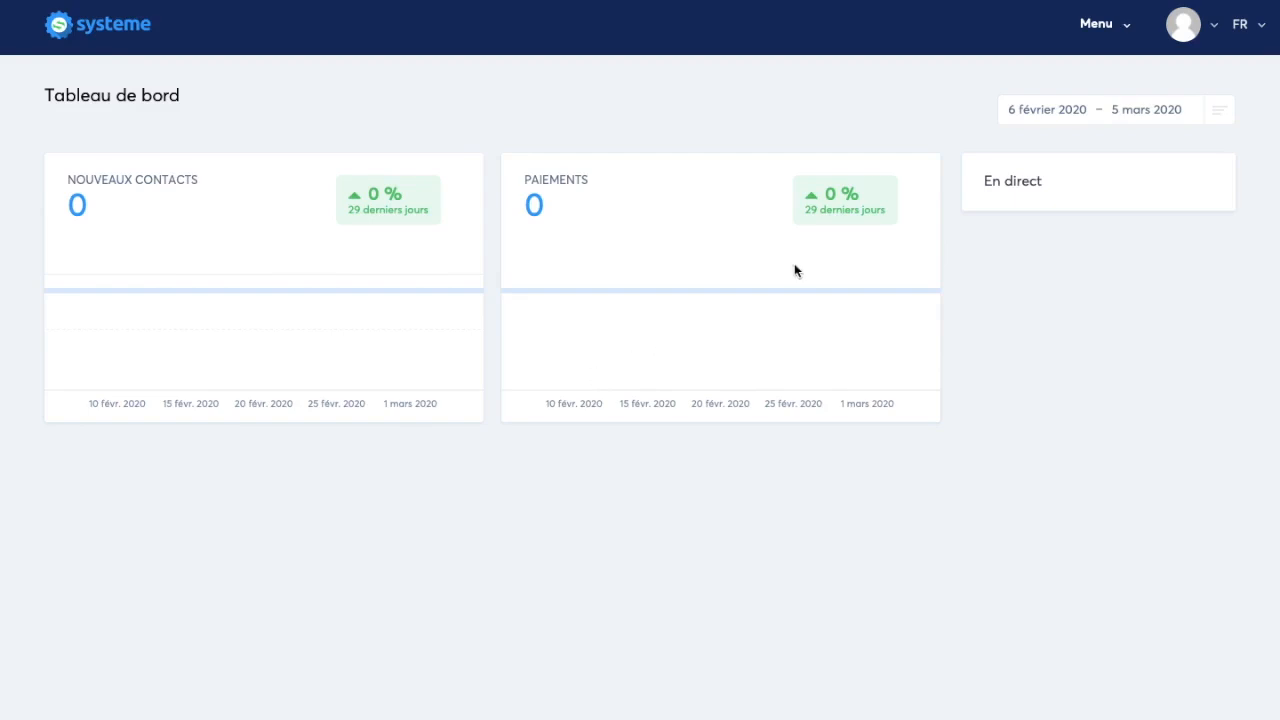
Create a sales funnel named "Mon premier tunnel" of the type "Construisez votre audience"
left_click(1101, 30)
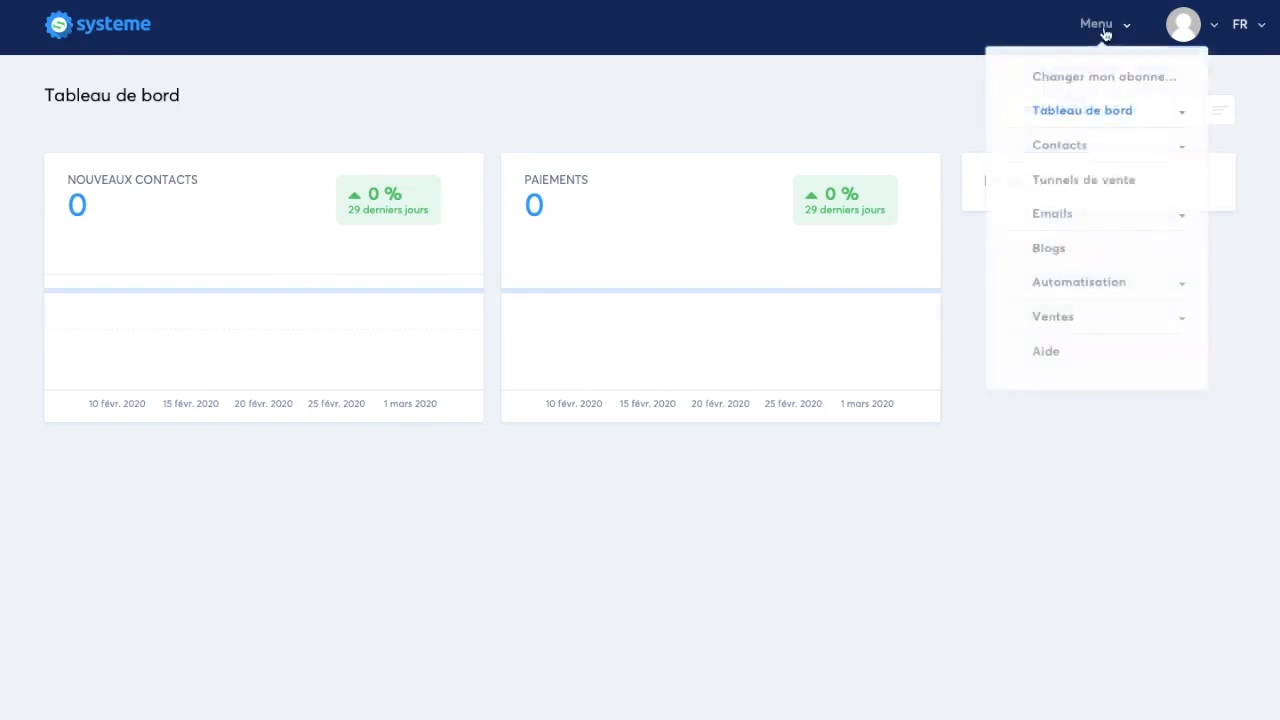
left_click(1081, 183)
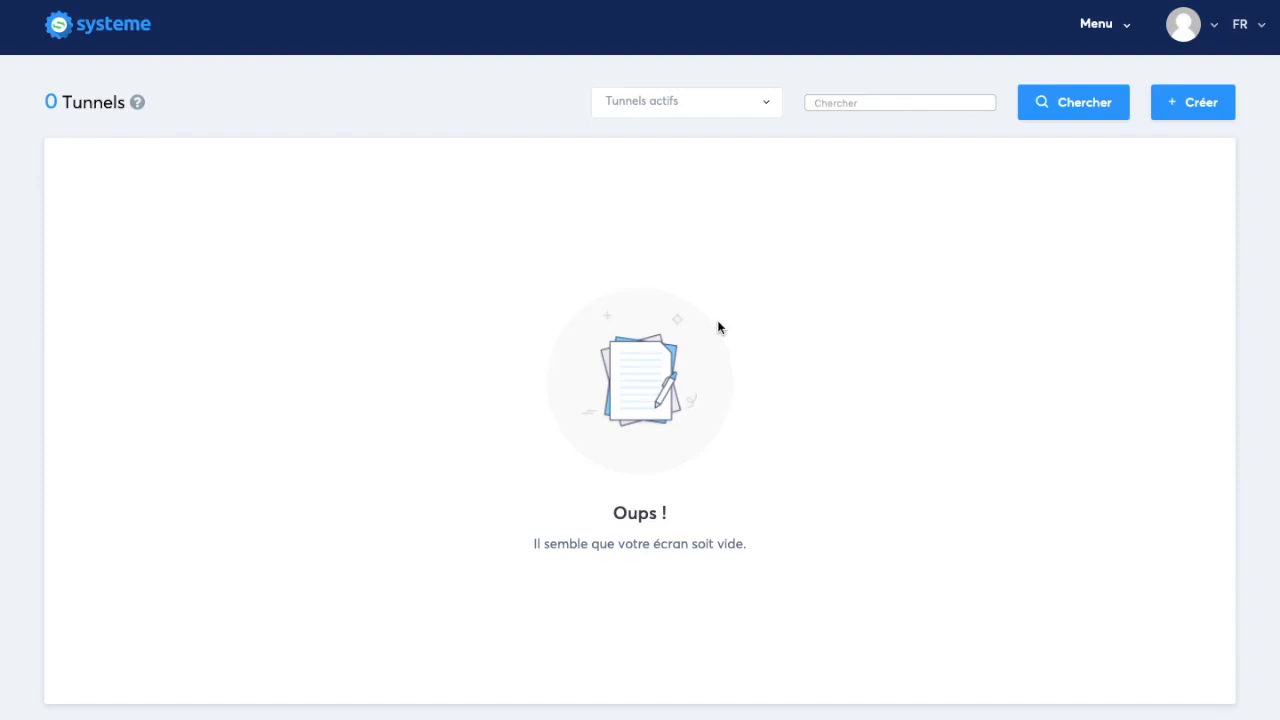
left_click(1238, 99)
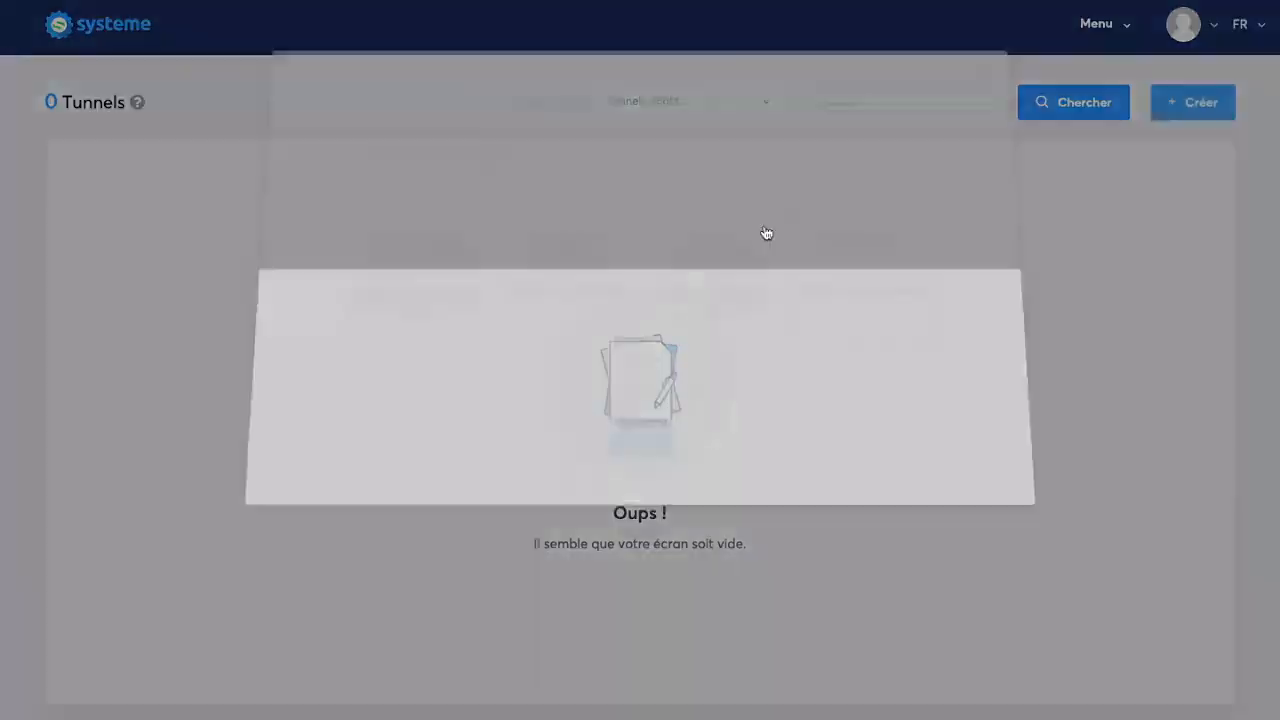
type("Mon premier tunnel")
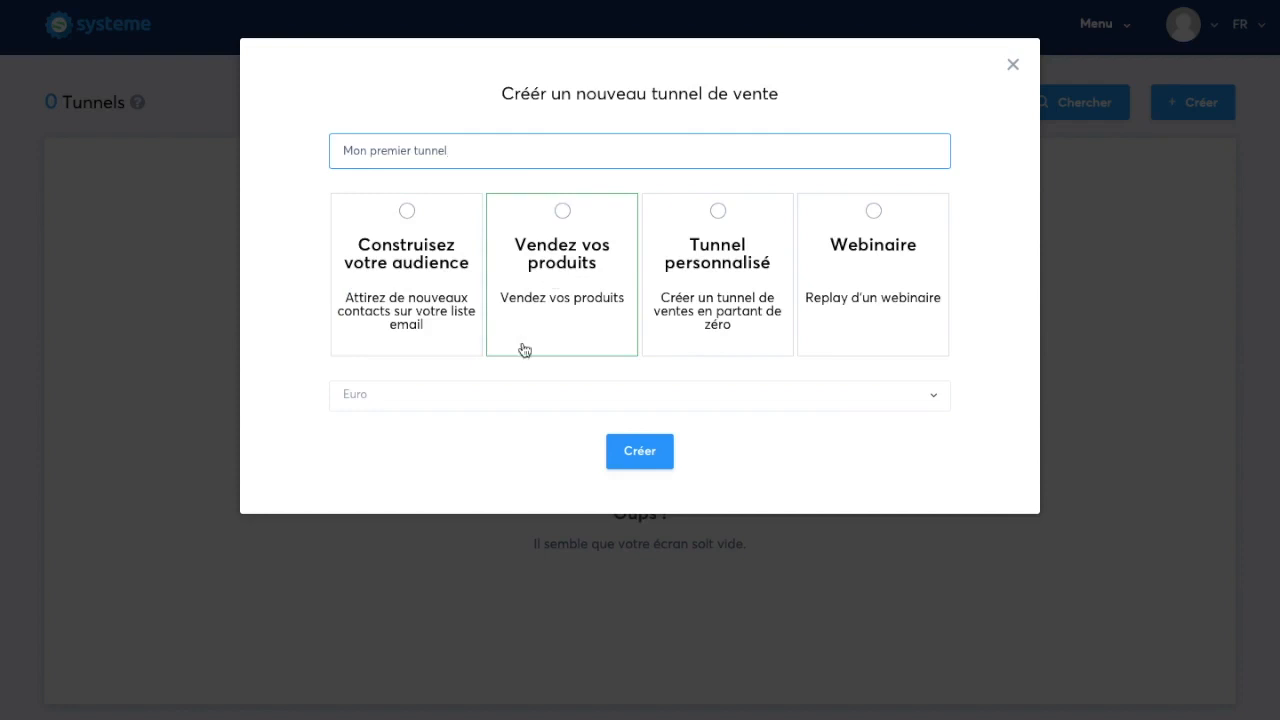
left_click(425, 294)
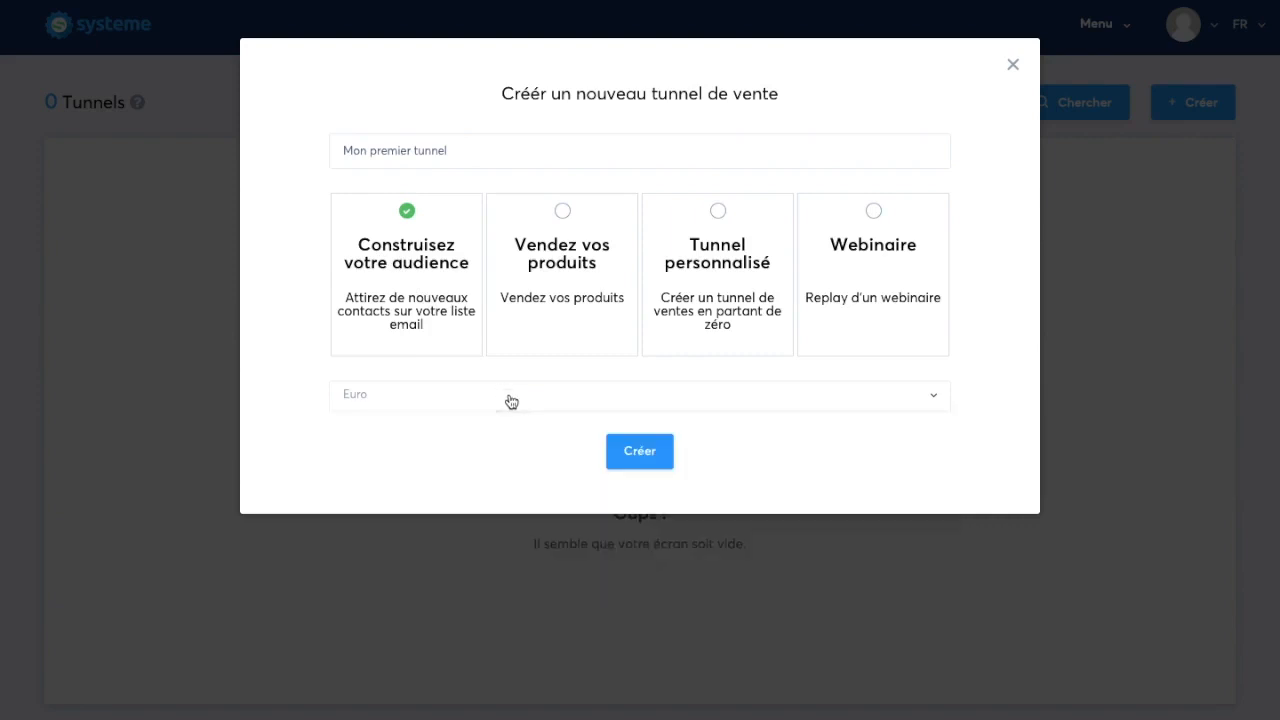
left_click(642, 451)
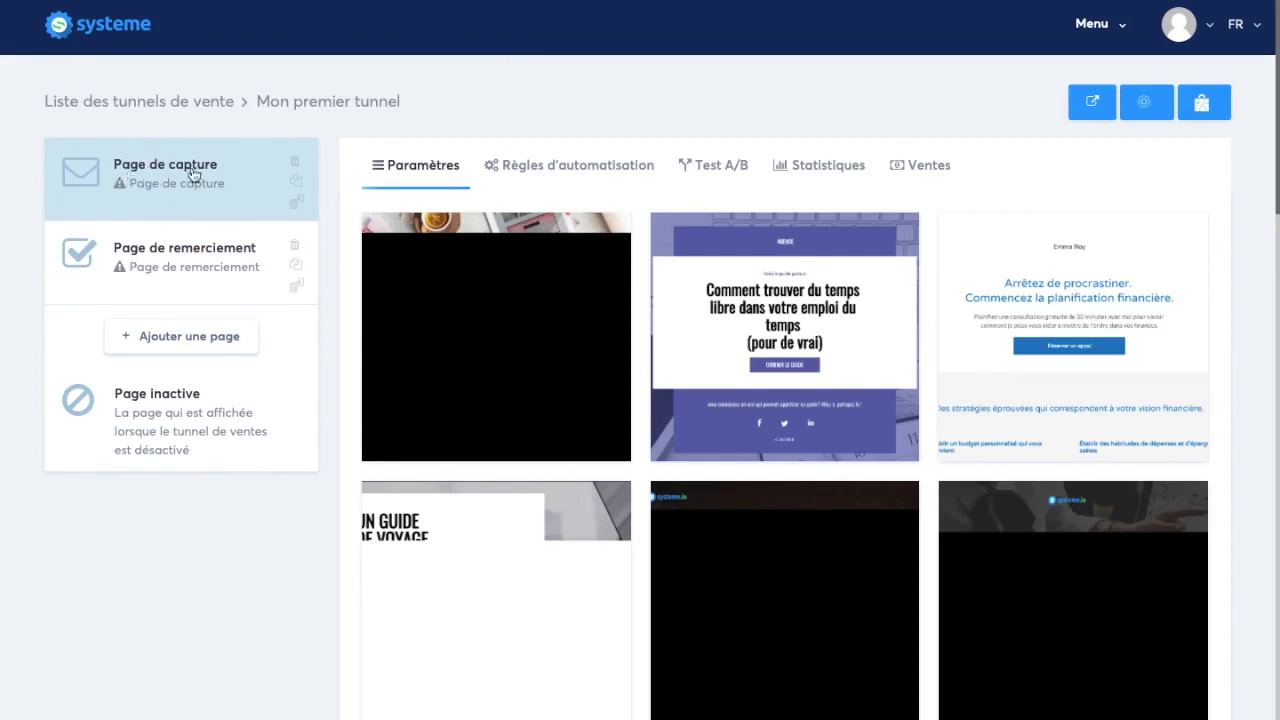
Review the templates offered for the funnel's thank-you page and capture page
left_click(153, 266)
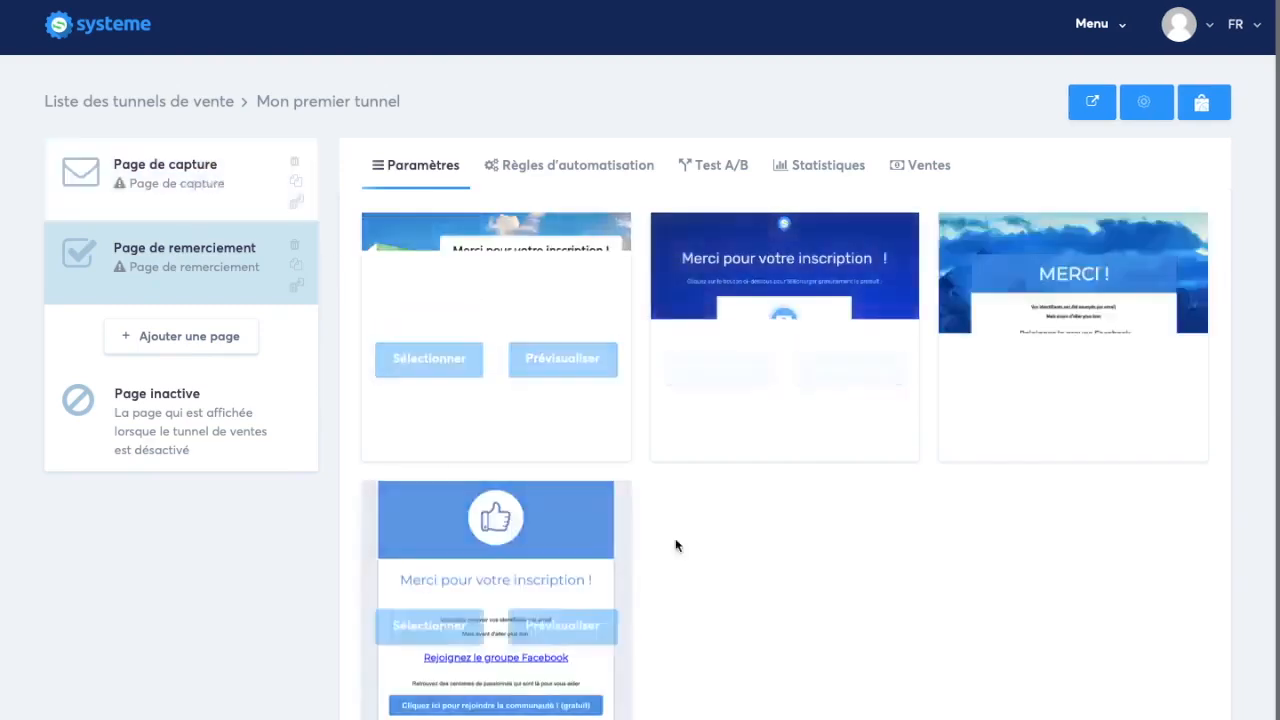
left_click(220, 188)
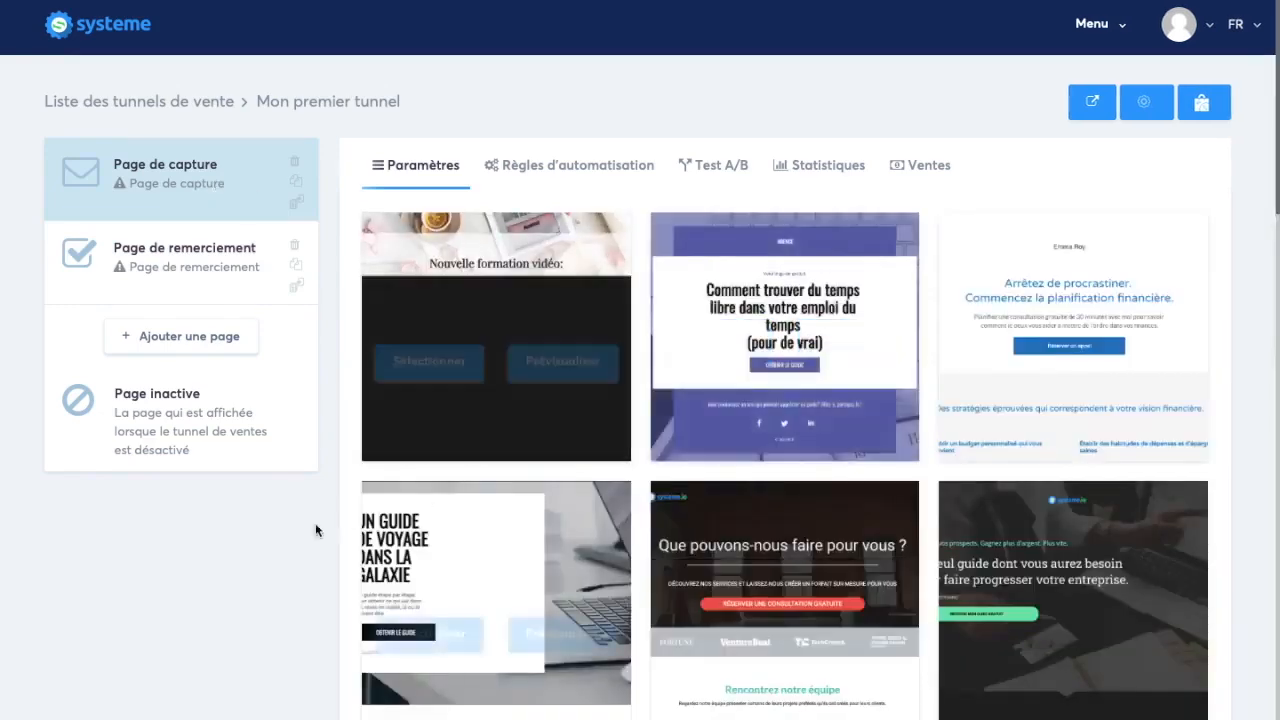
scroll(449, 405, "down", 4)
scroll(311, 577, "down", 20)
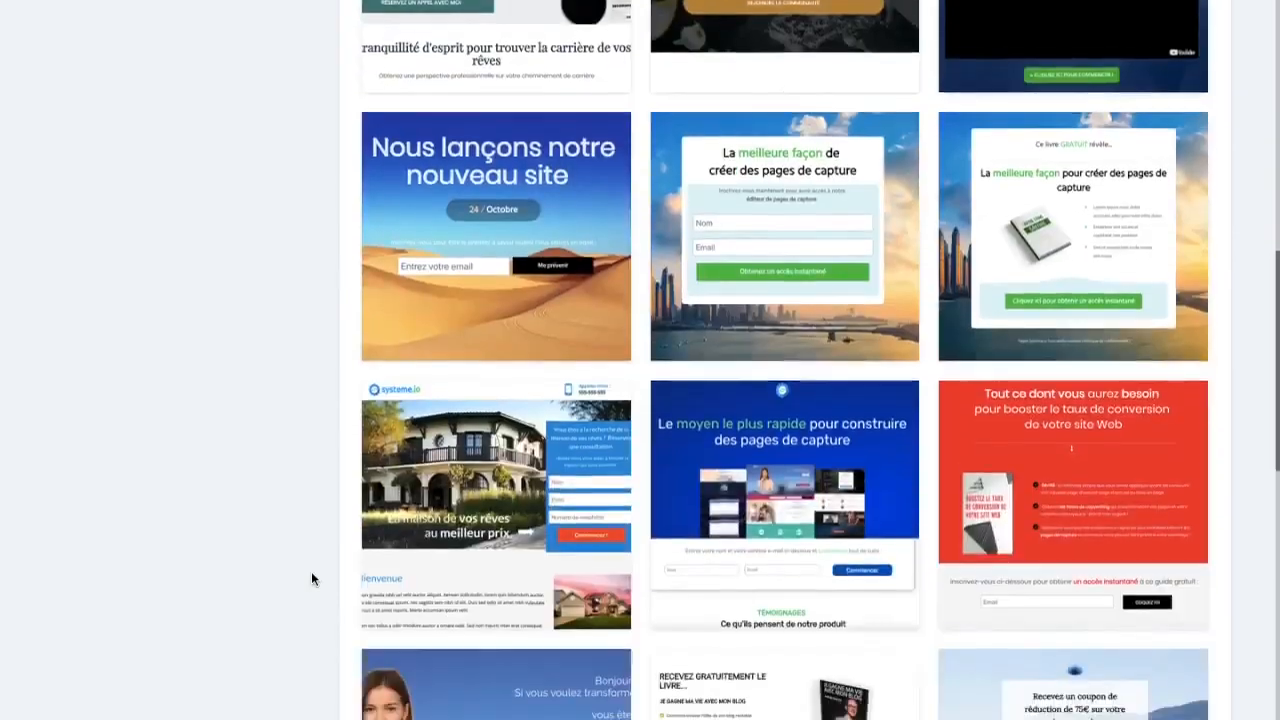
scroll(311, 578, "up", 20)
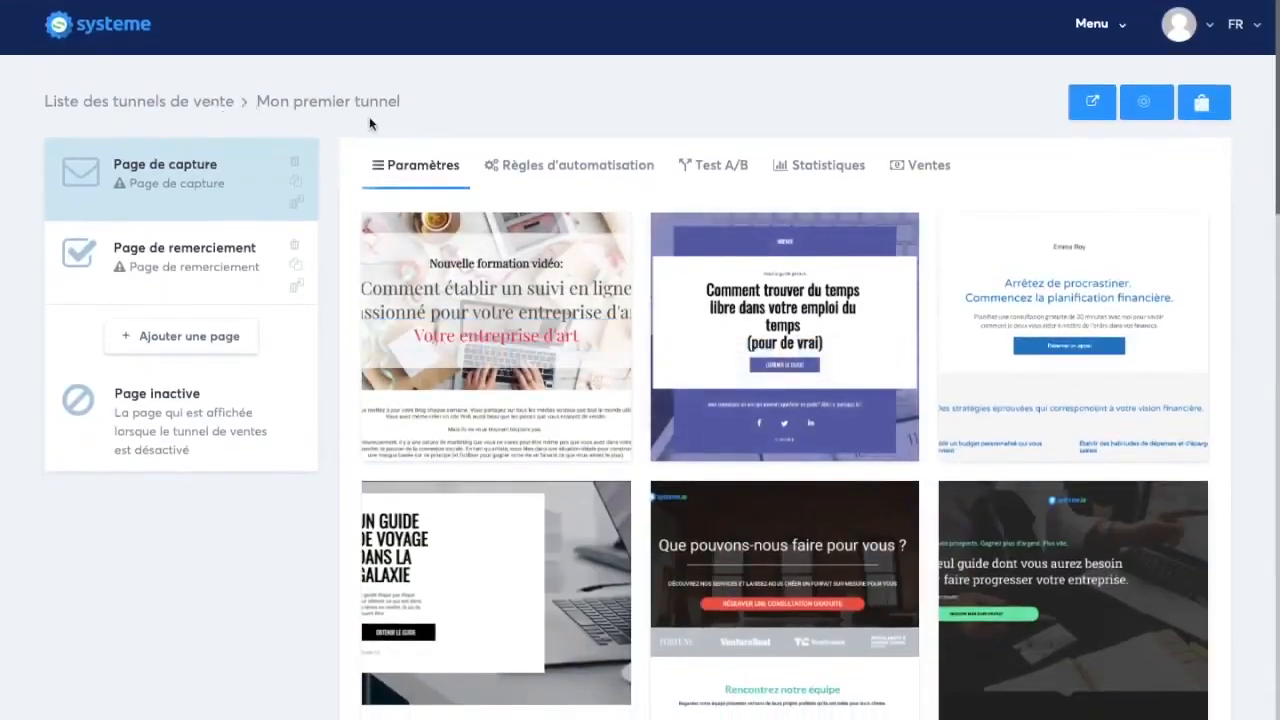
left_click(1147, 104)
left_click(859, 64)
mouse_move(1167, 575)
scroll(1100, 450, "down", 5)
scroll(930, 537, "down", 3)
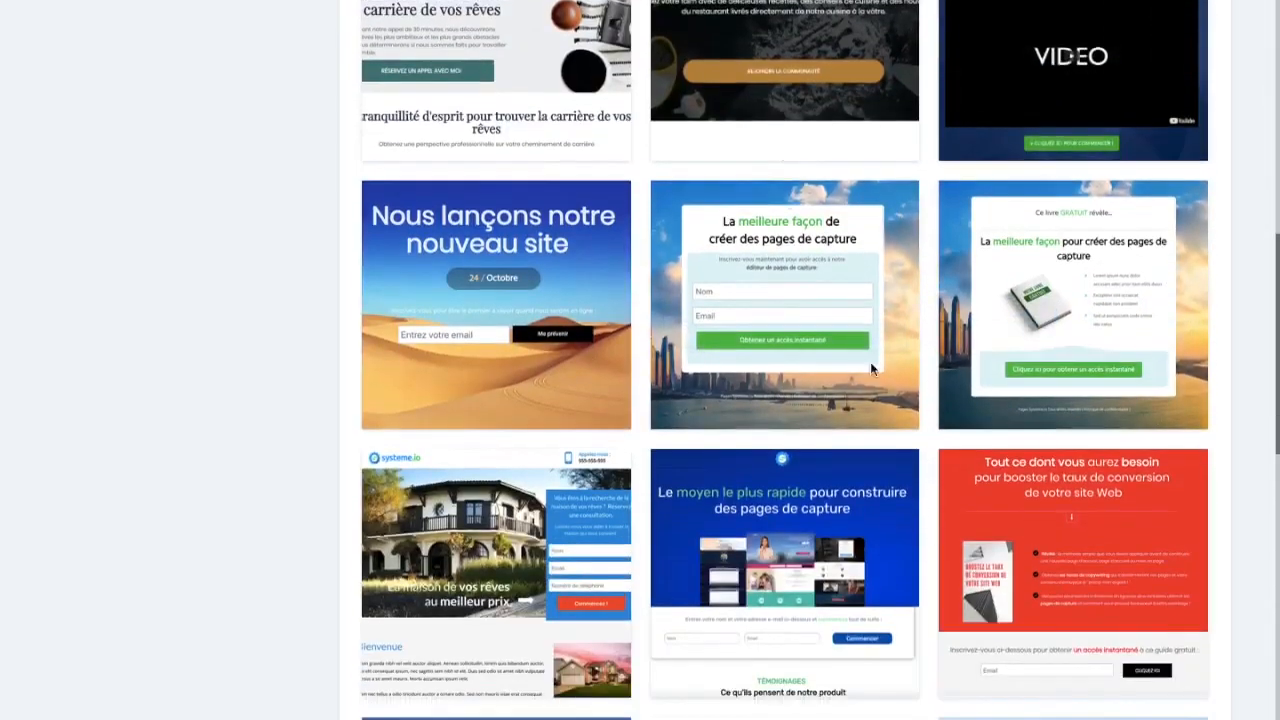
scroll(697, 365, "down", 8)
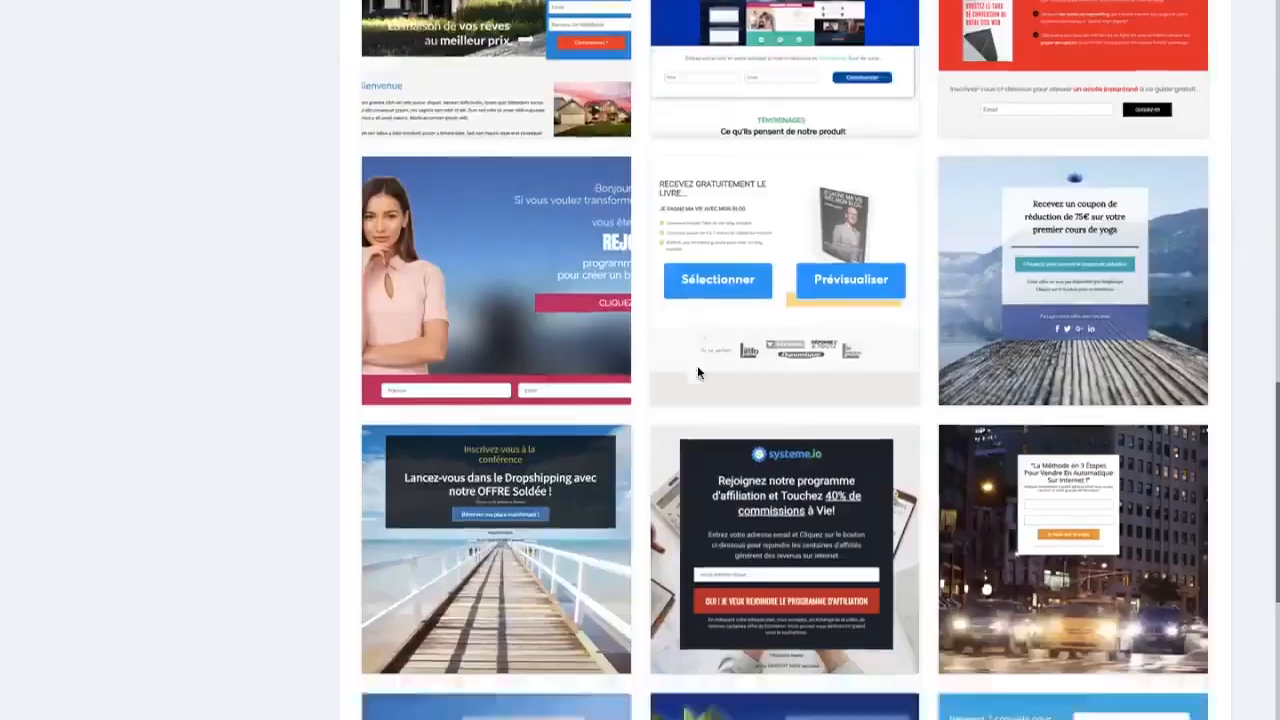
scroll(625, 531, "down", 2)
scroll(625, 531, "up", 20)
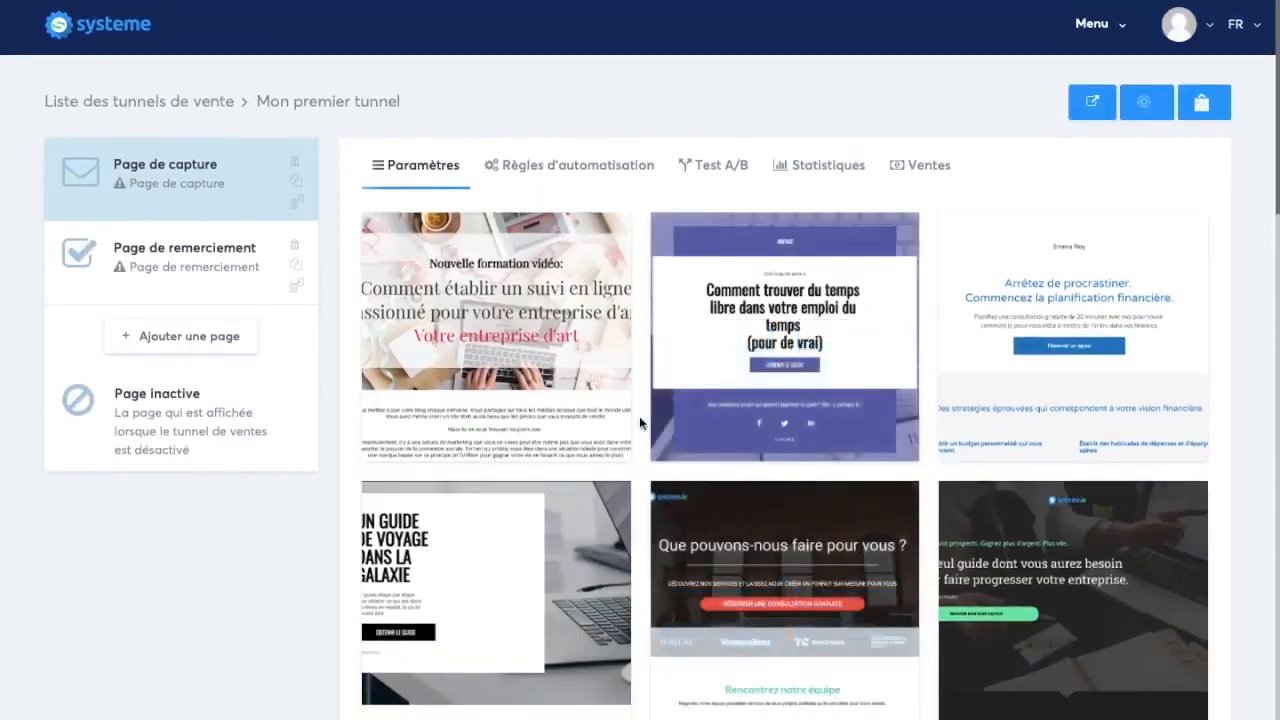
Preview the "Que pouvons-nous faire pour vous ?" capture page template, examine its sections and close the preview
scroll(639, 416, "down", 1)
scroll(643, 442, "down", 2)
mouse_move(764, 367)
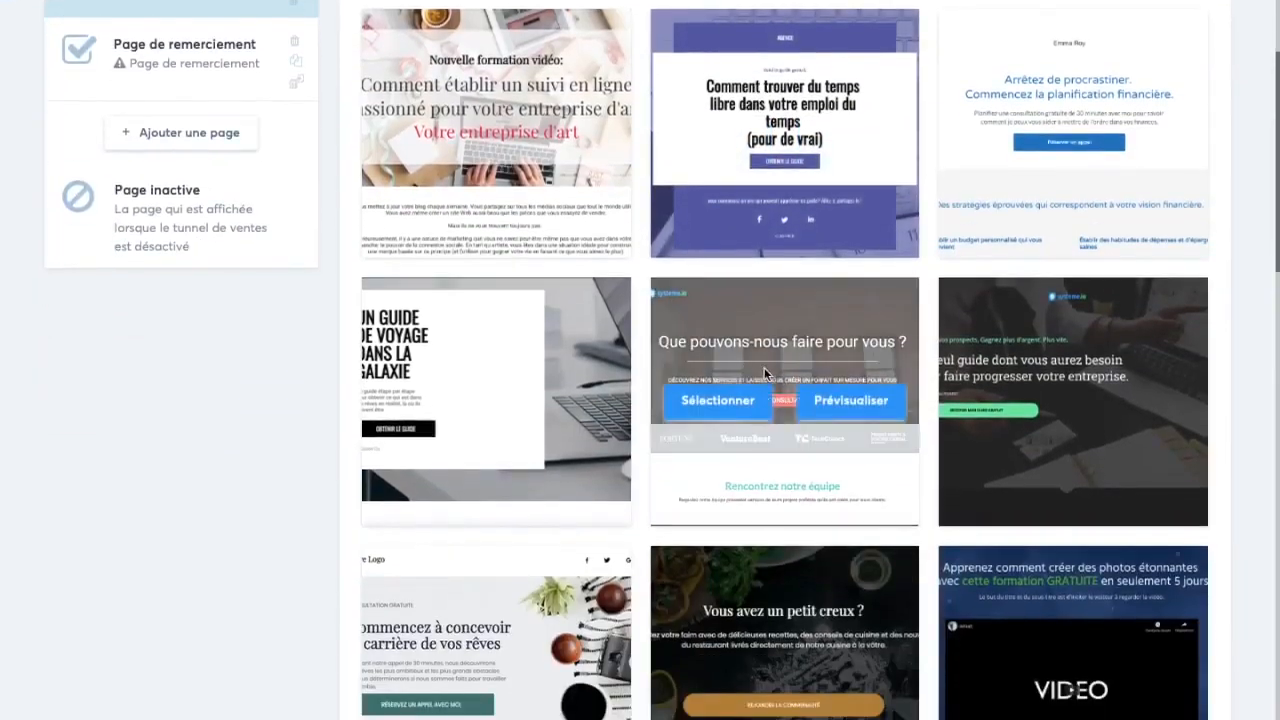
left_click(852, 401)
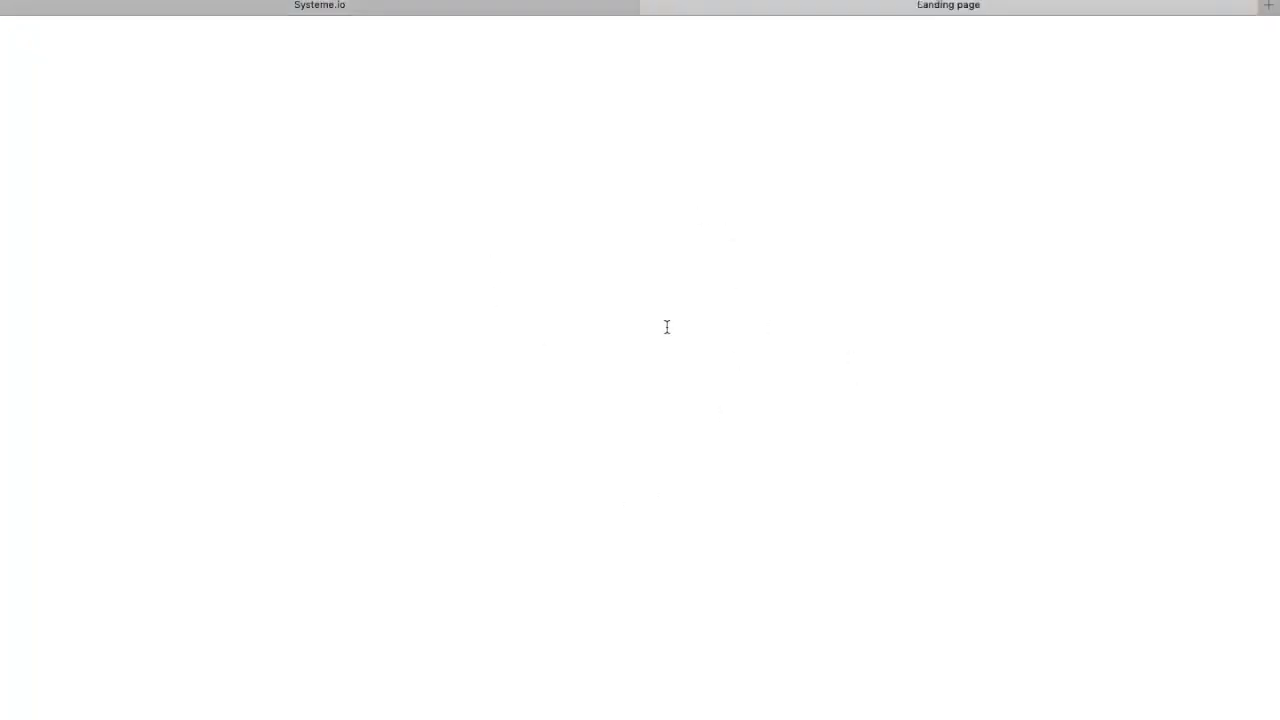
scroll(555, 251, "down", 15)
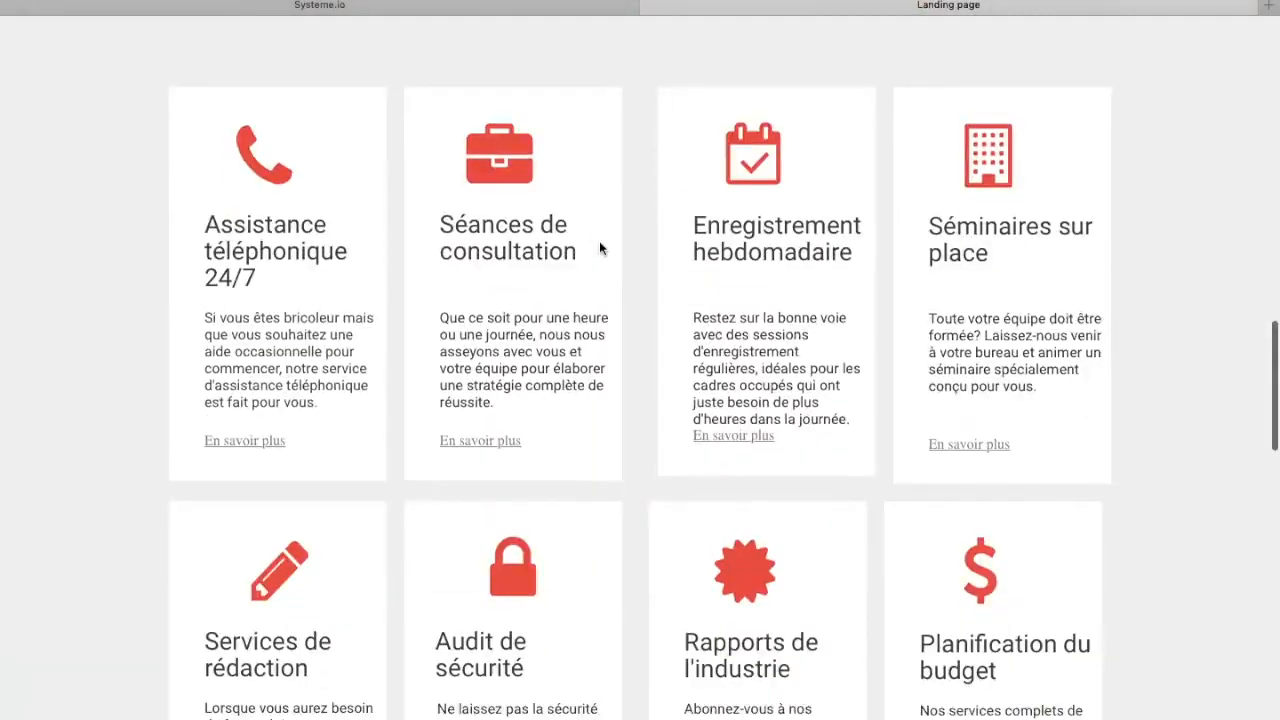
scroll(599, 241, "up", 15)
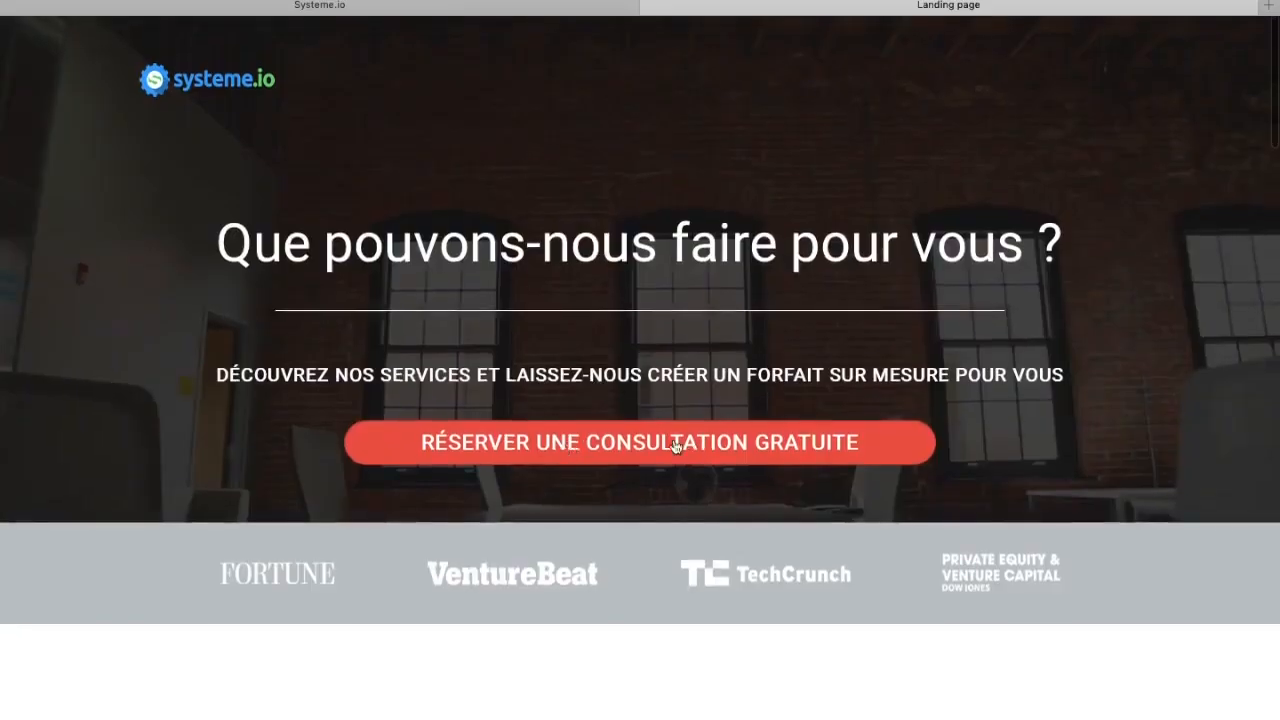
scroll(640, 446, "down", 10)
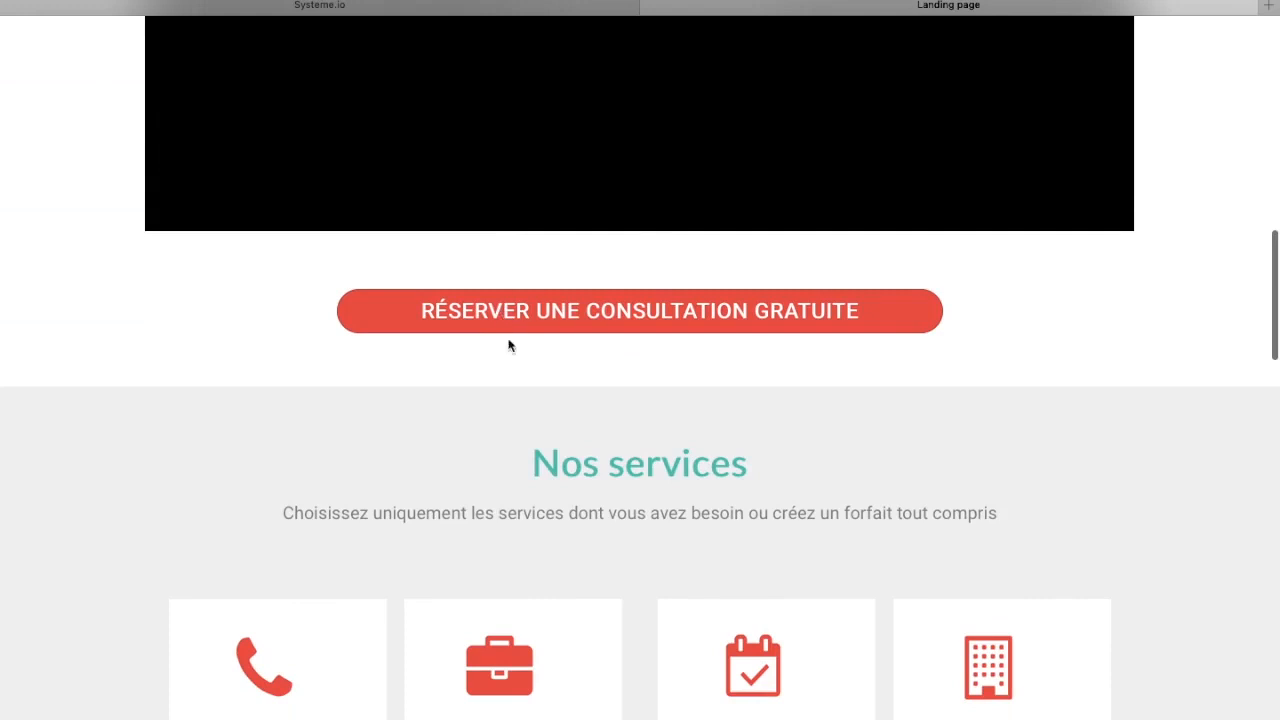
scroll(670, 420, "down", 8)
scroll(662, 415, "down", 1)
scroll(715, 422, "up", 5)
scroll(600, 500, "down", 12)
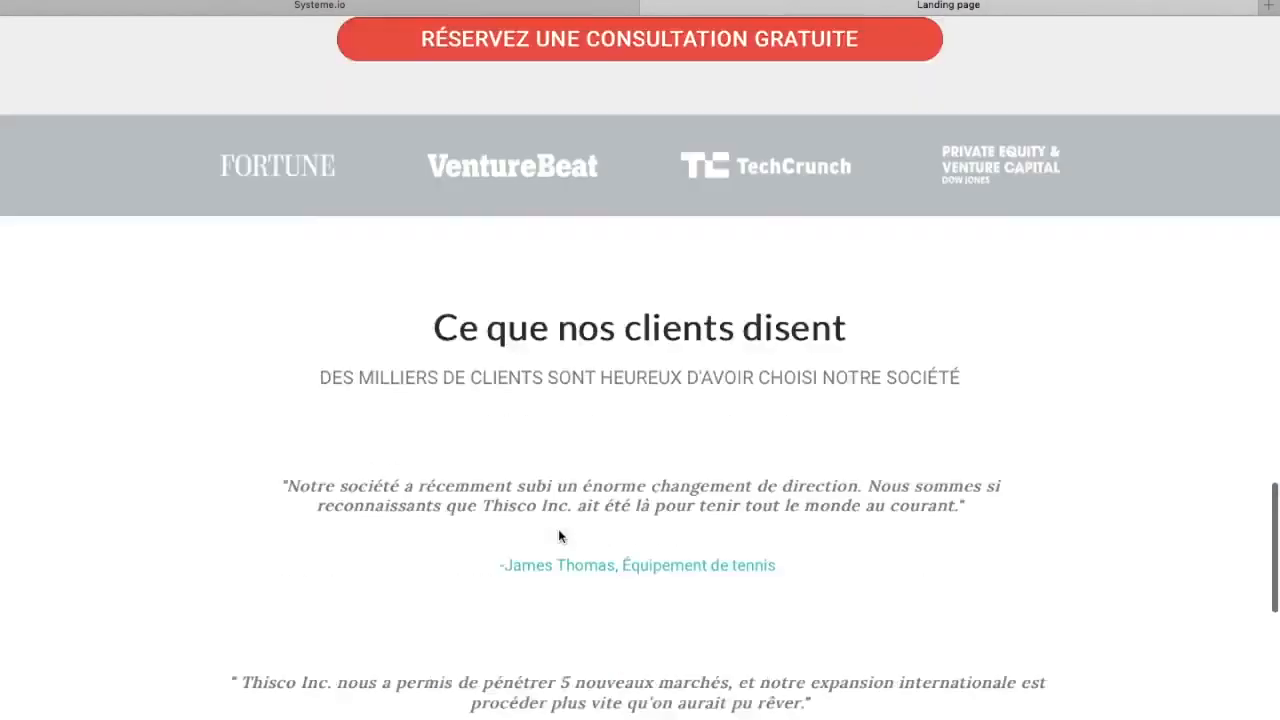
scroll(655, 440, "up", 18)
scroll(649, 368, "up", 10)
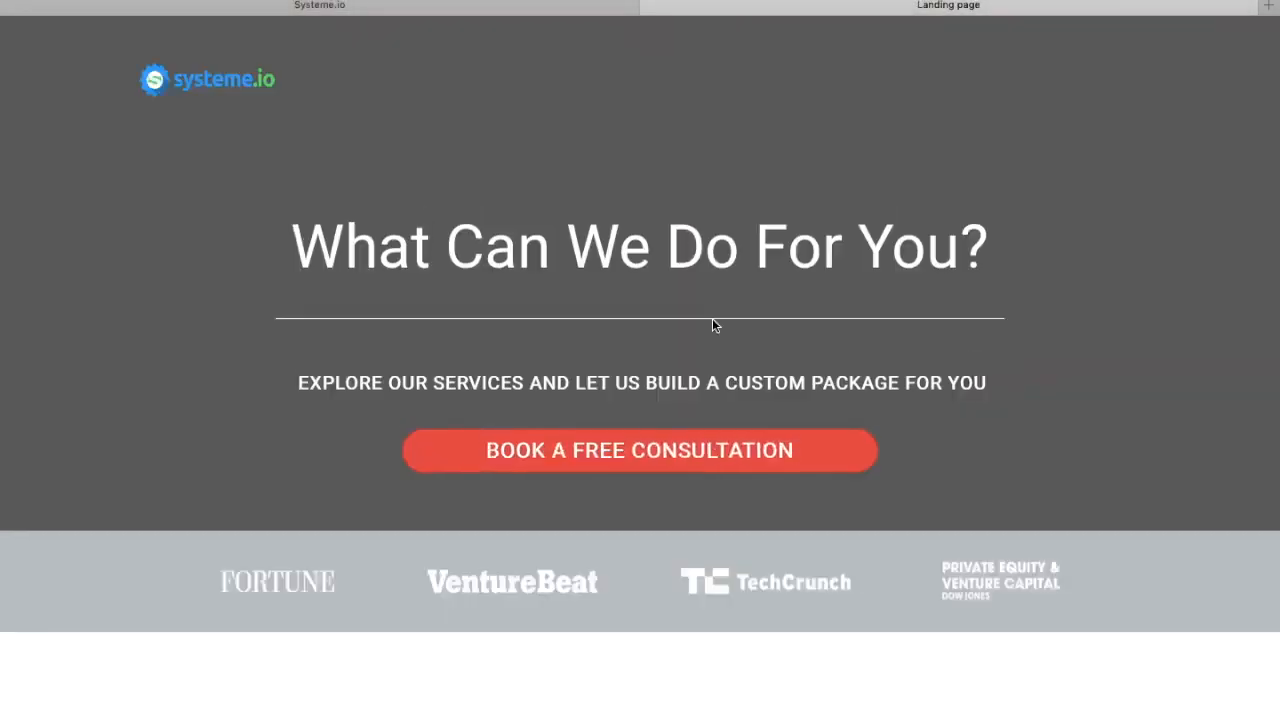
scroll(713, 320, "down", 5)
scroll(713, 320, "up", 6)
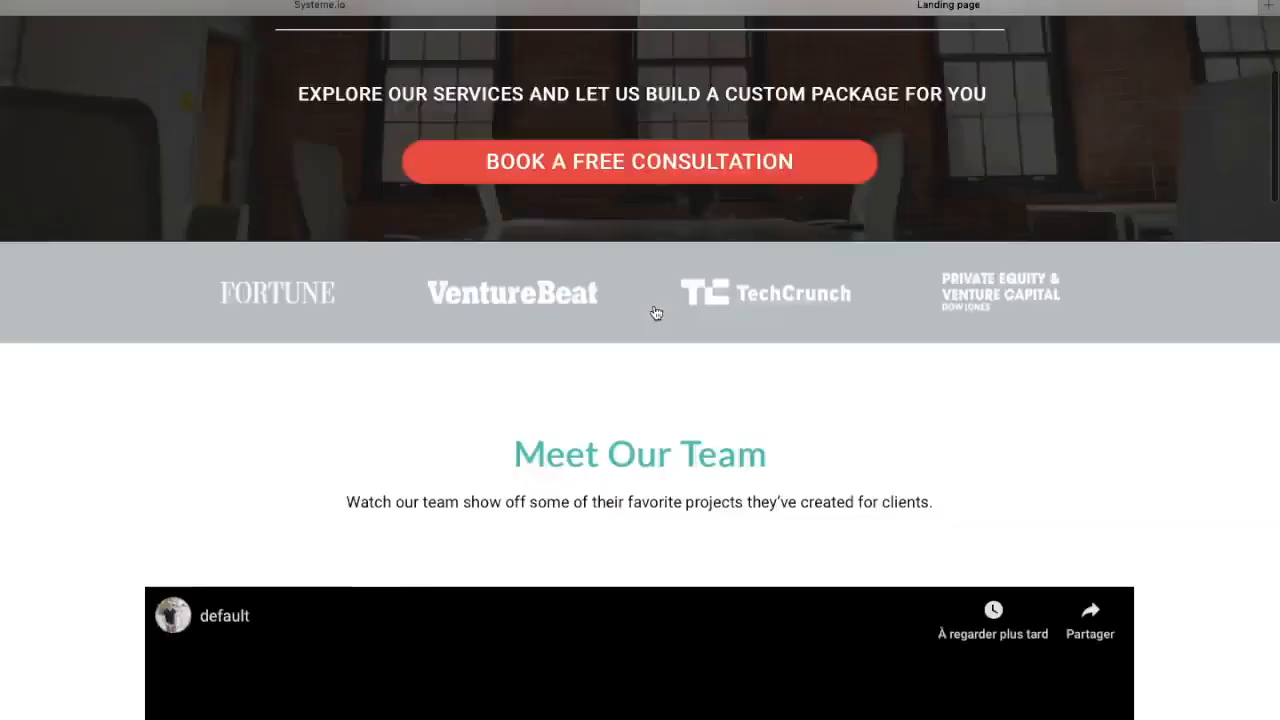
left_click(651, 7)
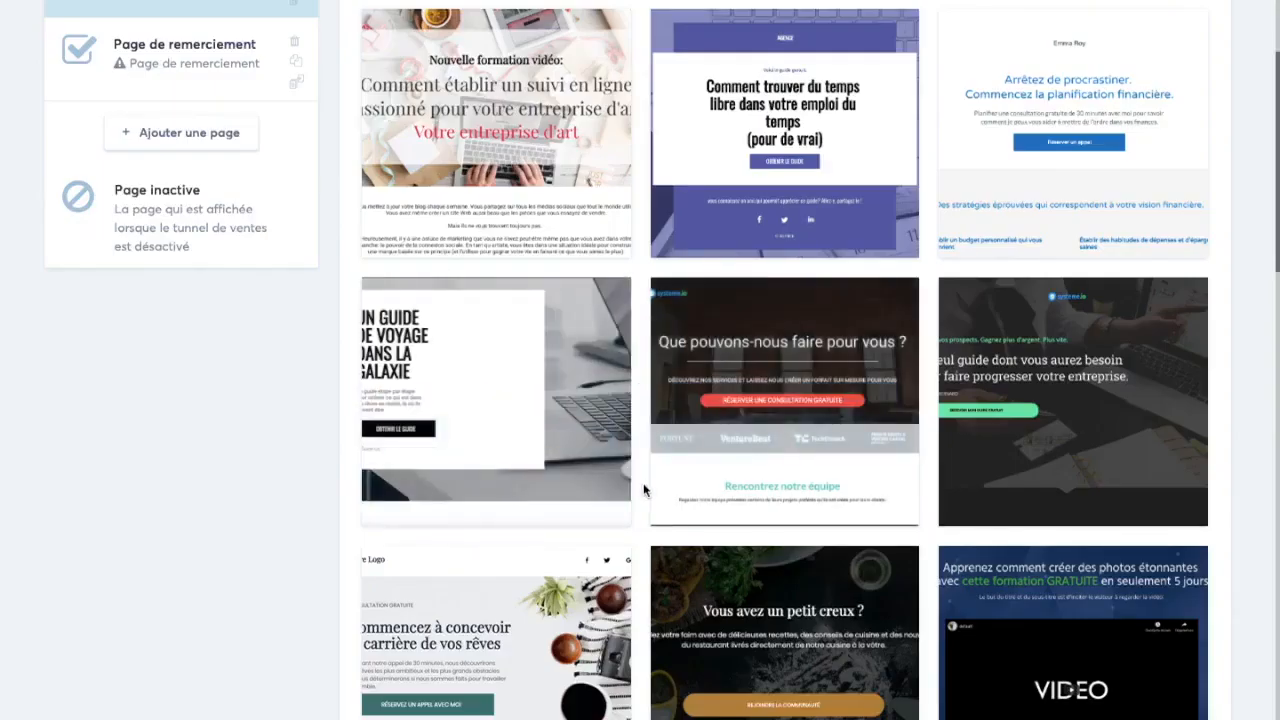
Preview the "Vous avez un petit creux ?" capture page template, look through it and close the preview
scroll(641, 487, "down", 5)
left_click(877, 199)
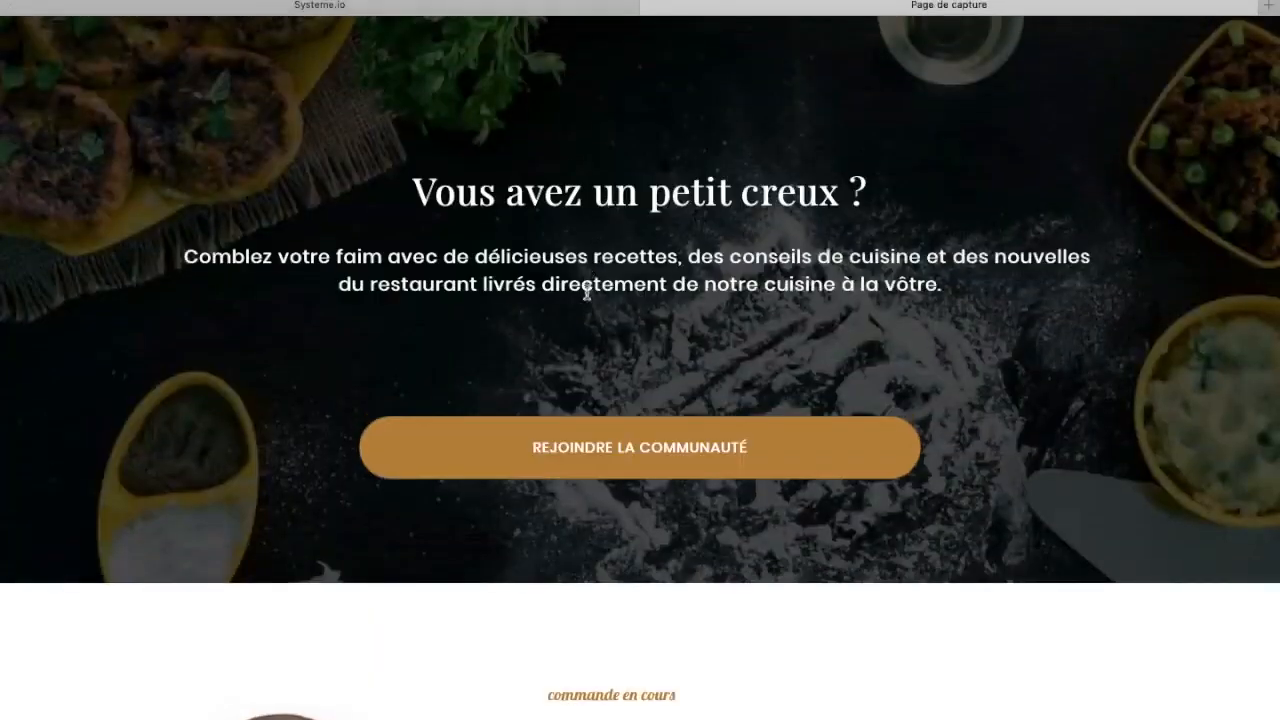
scroll(587, 293, "down", 15)
scroll(672, 440, "down", 3)
scroll(651, 391, "up", 15)
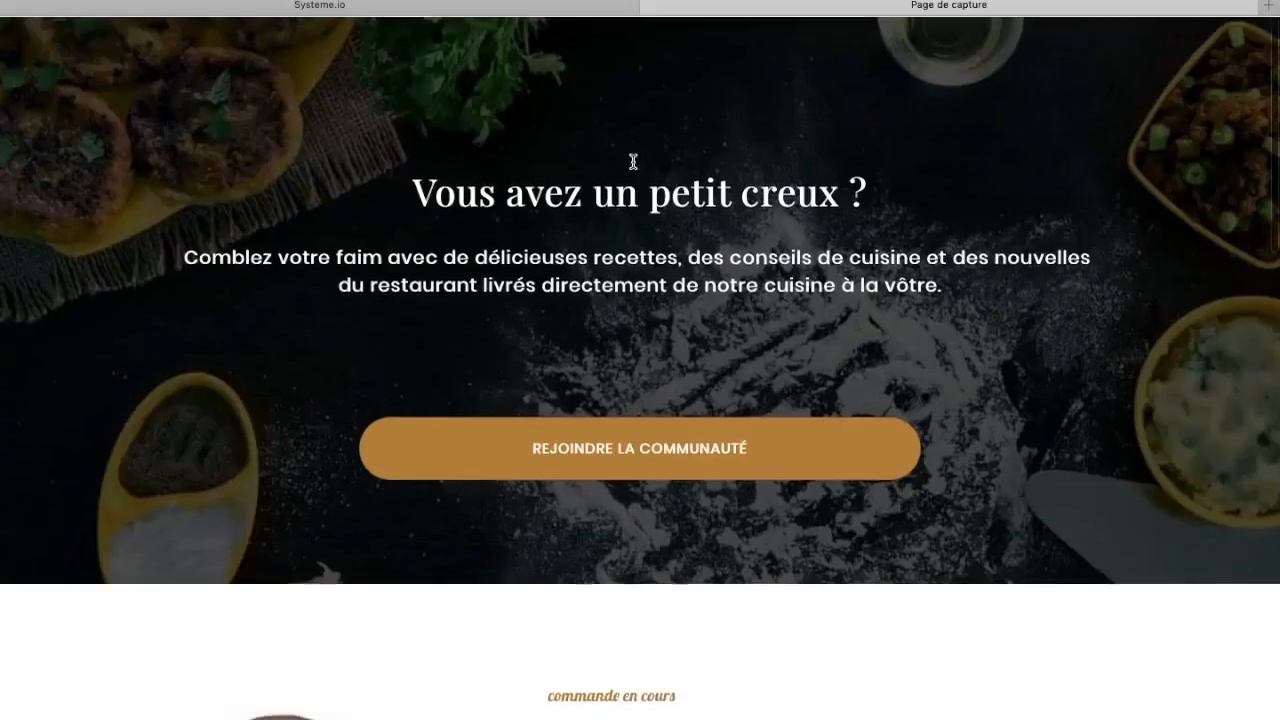
left_click(649, 4)
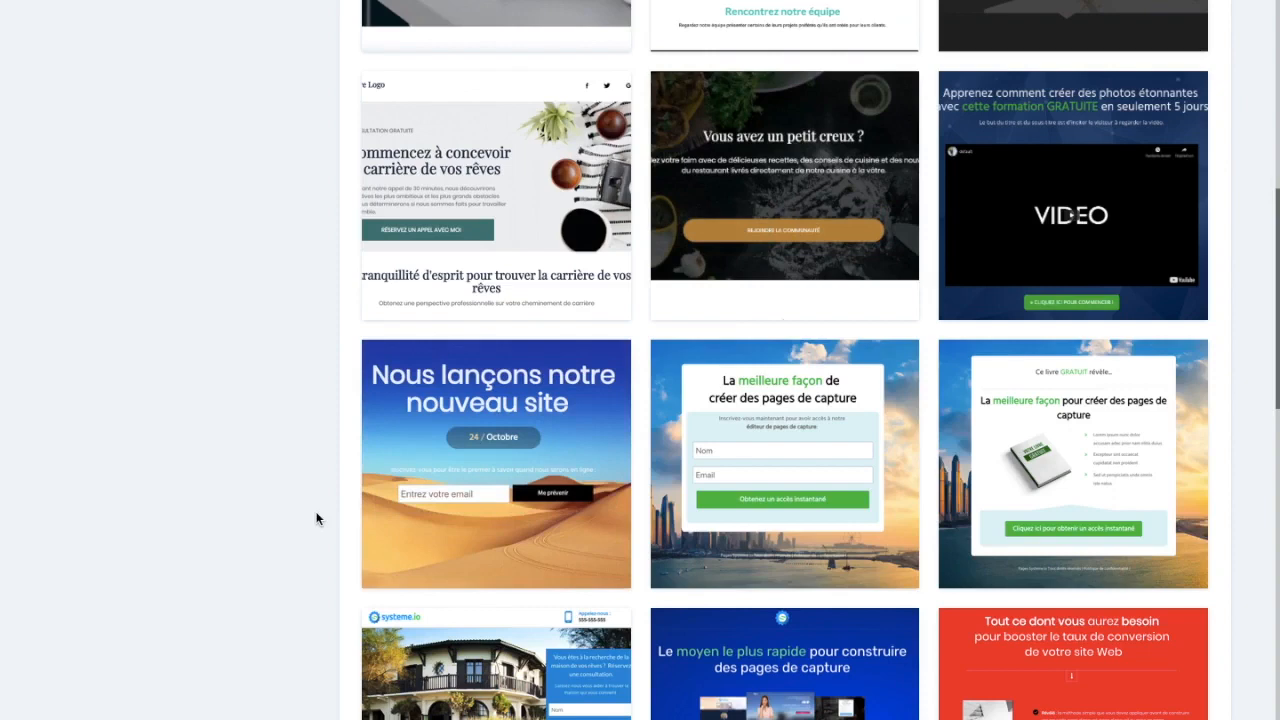
Preview the "La meilleure façon de créer des pages de capture" template, examine its headline and form text, and close the preview
scroll(316, 518, "down", 6)
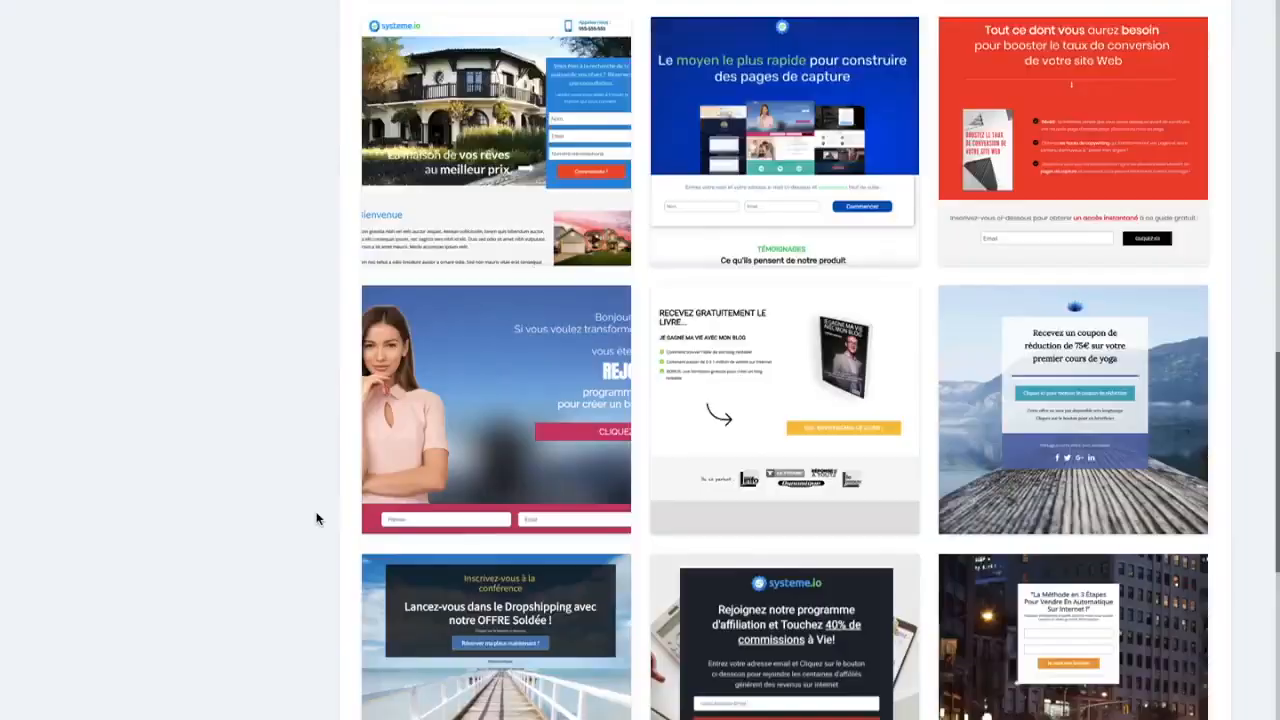
scroll(316, 518, "down", 2)
scroll(349, 417, "up", 6)
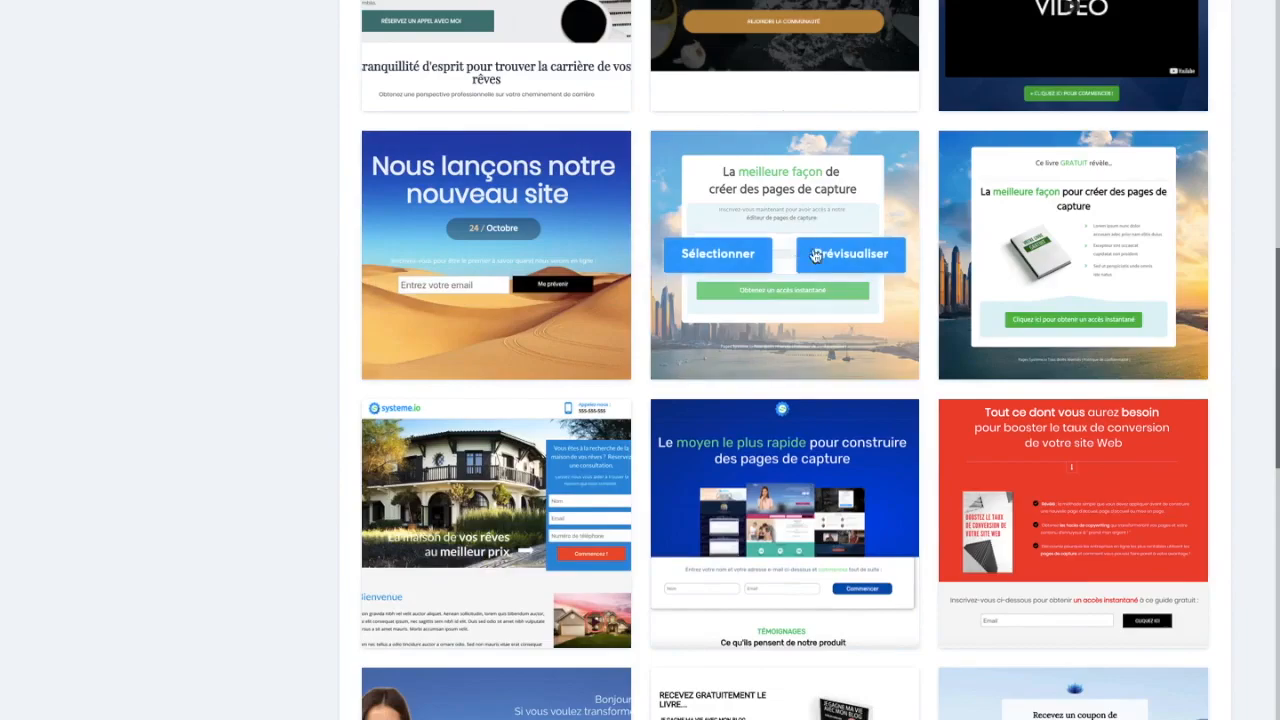
left_click(816, 255)
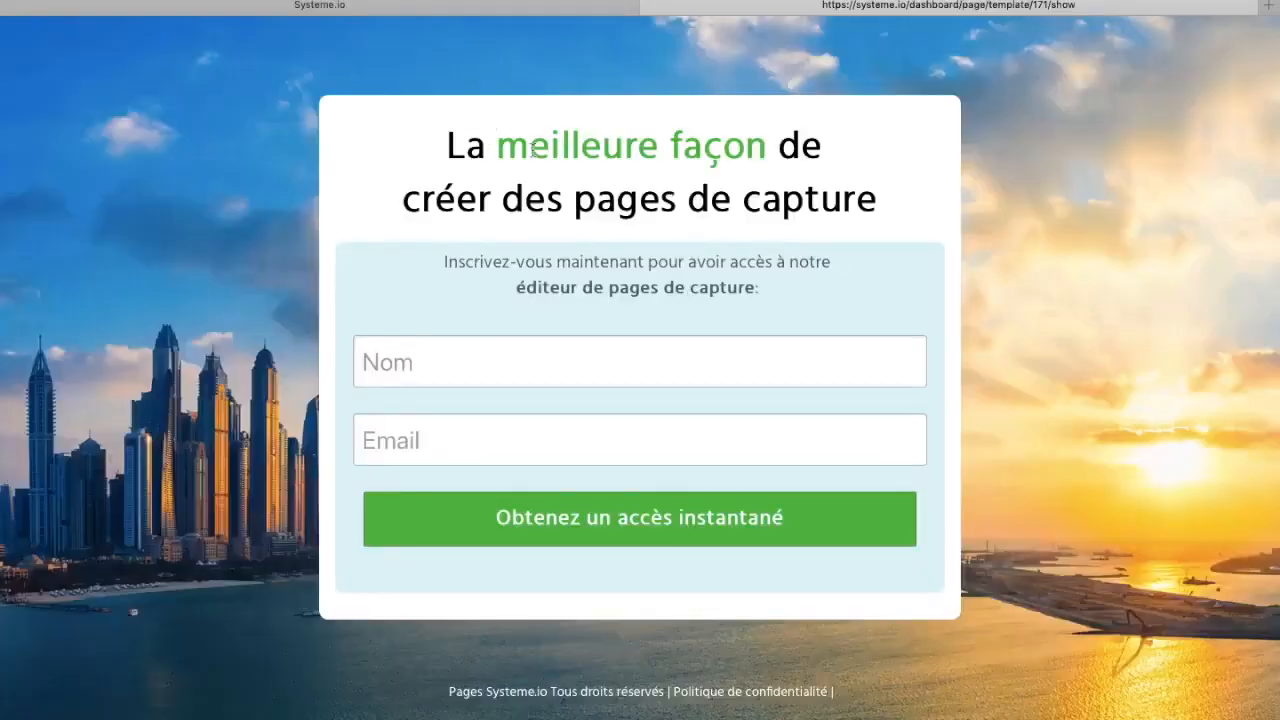
left_click_drag(490, 149, 691, 214)
left_click(770, 216)
left_click_drag(484, 262, 573, 262)
left_click(554, 221)
left_click(650, 8)
Preview the "Regardez gratuitement le début de la formation" template, examine the email popup of its green button, and close the preview
scroll(285, 591, "down", 5)
scroll(285, 591, "up", 1)
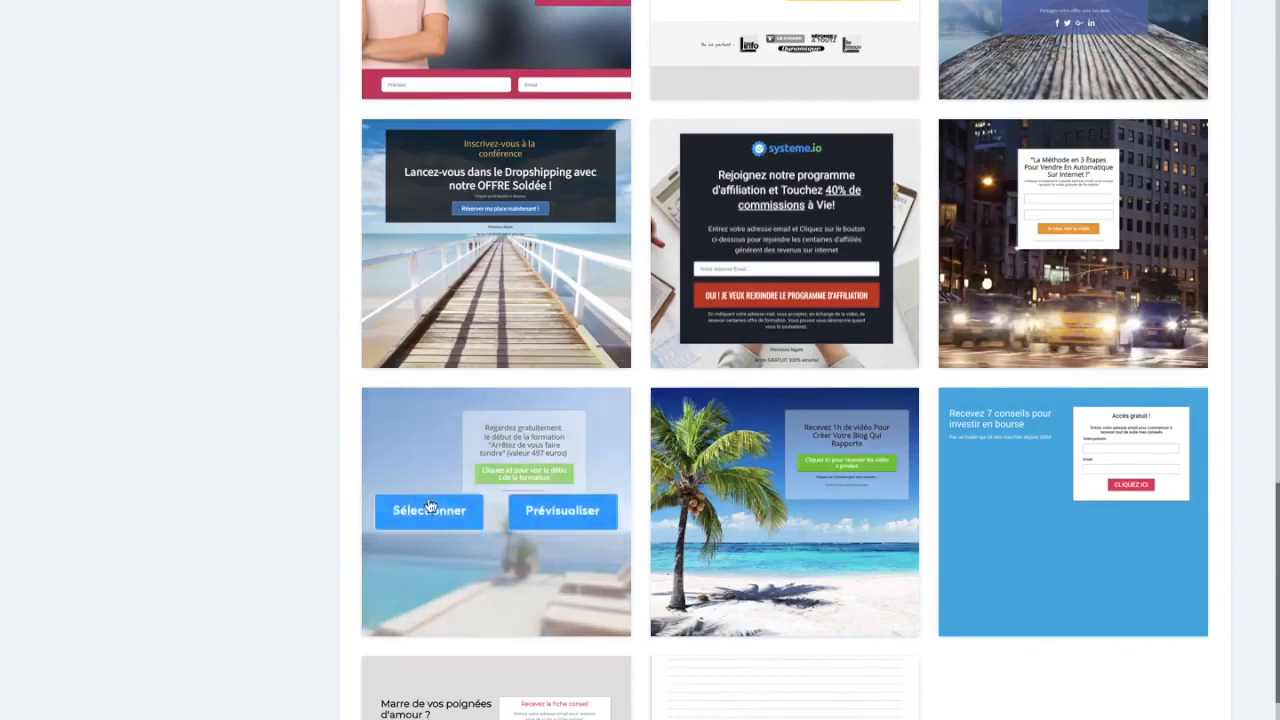
left_click(545, 511)
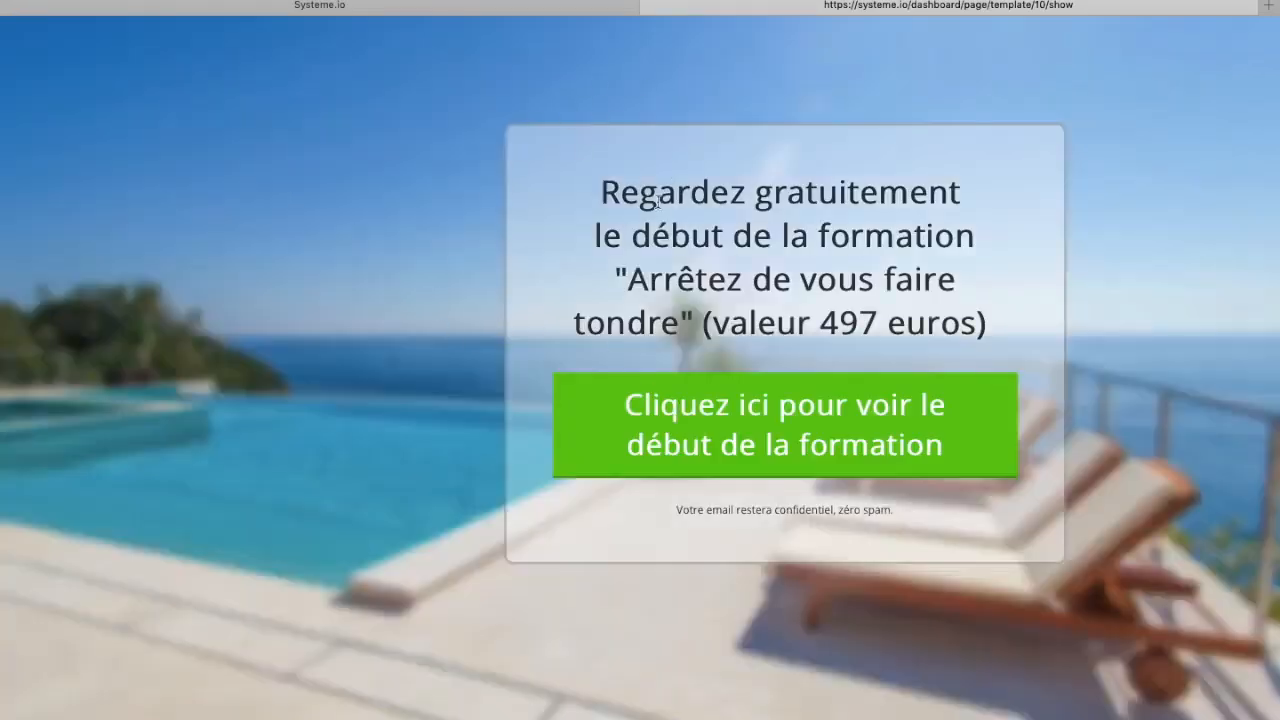
left_click(750, 455)
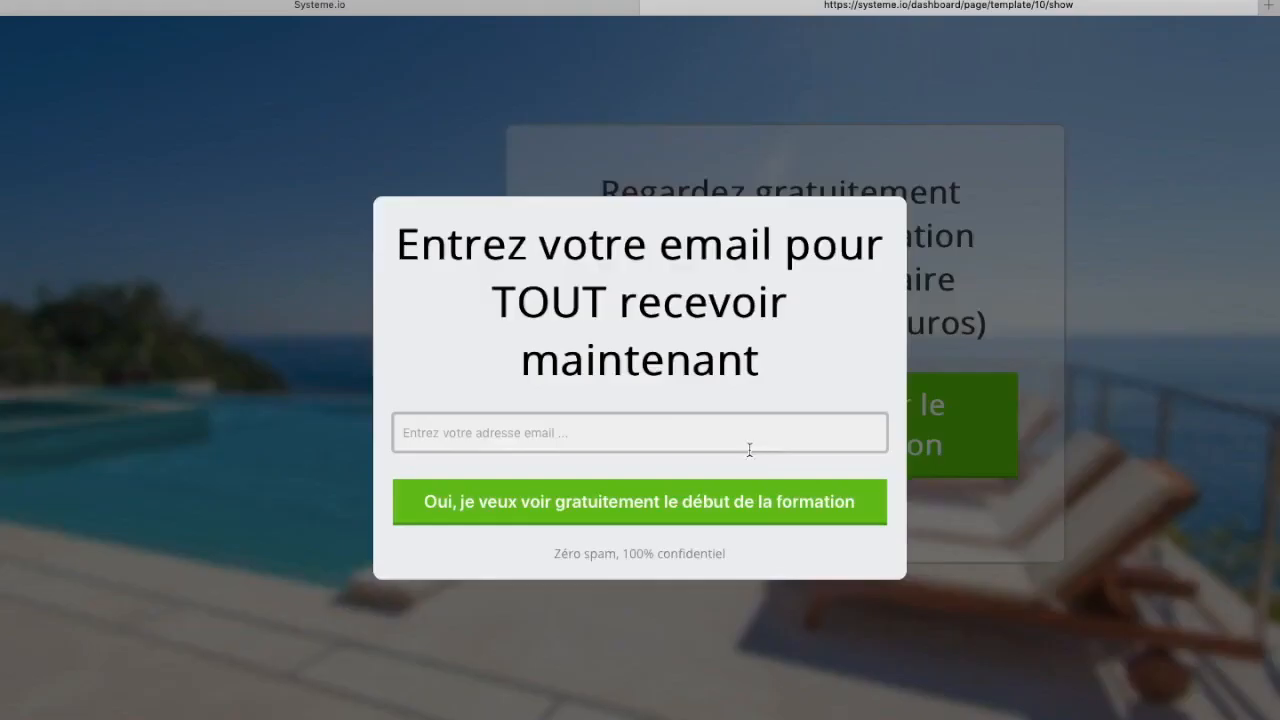
left_click(652, 9)
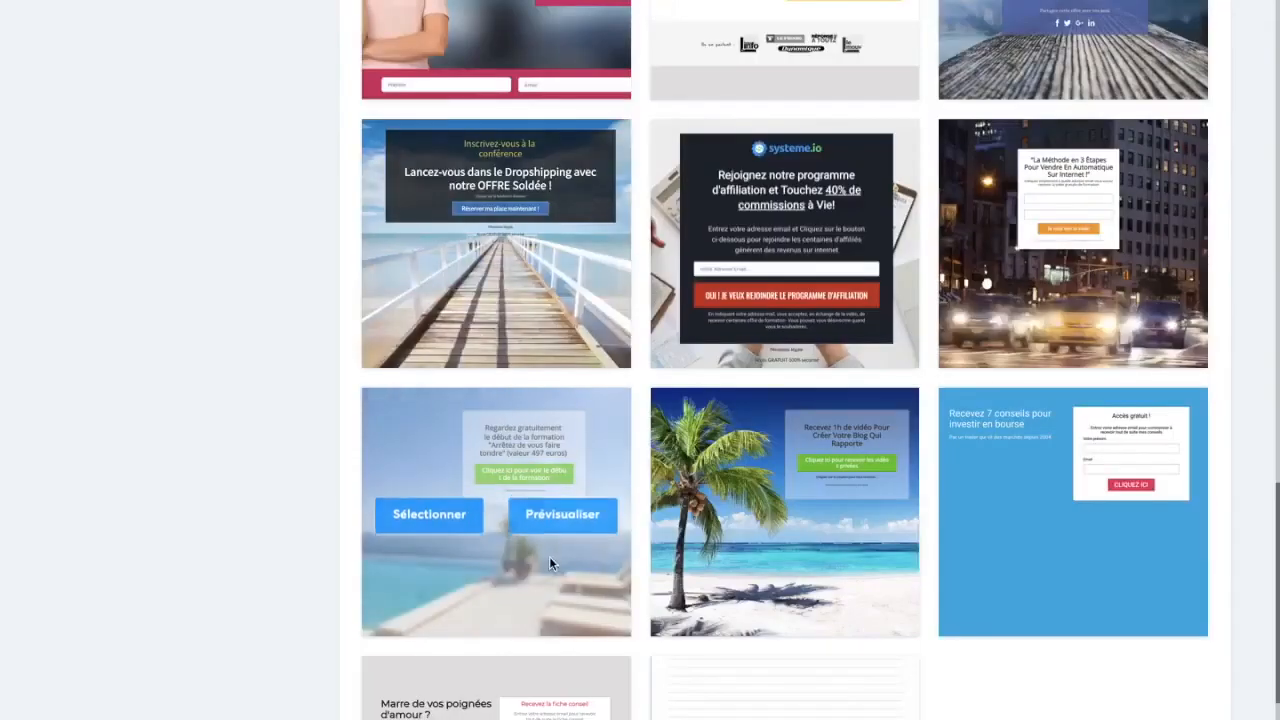
Apply the "Regardez gratuitement le début de la formation" template to the capture page and open the page for editing
left_click(443, 519)
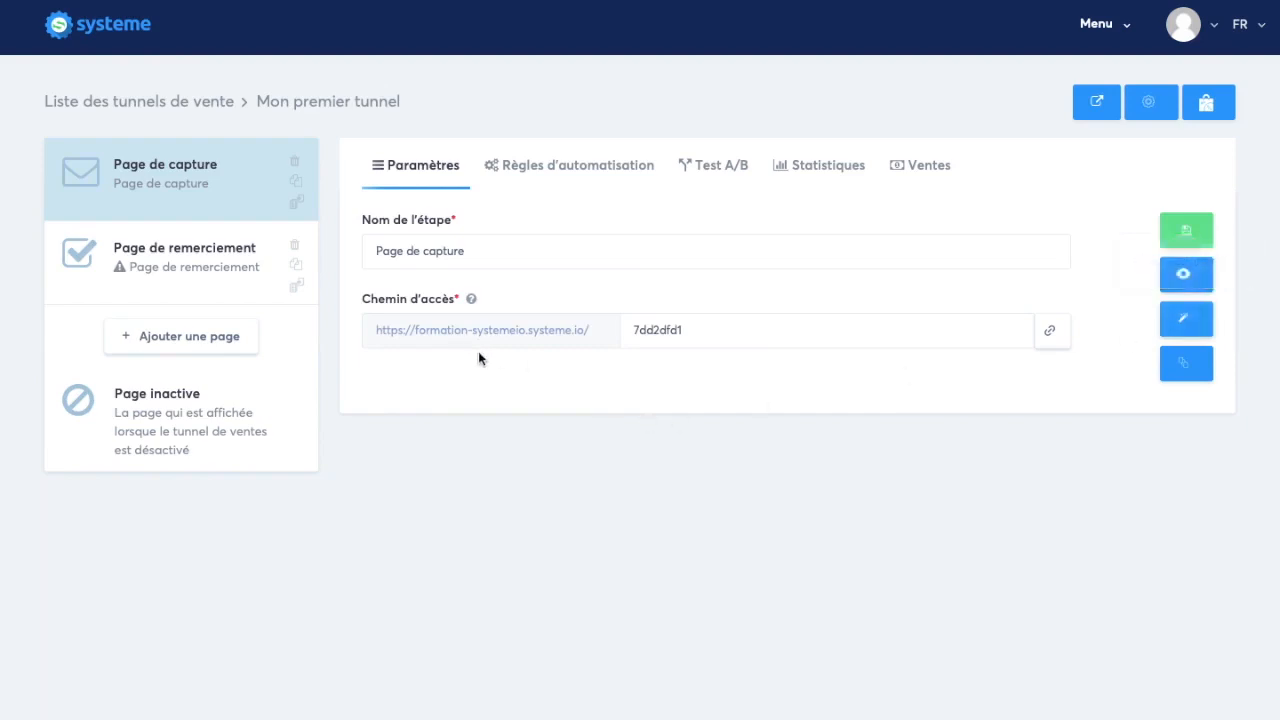
left_click(1184, 320)
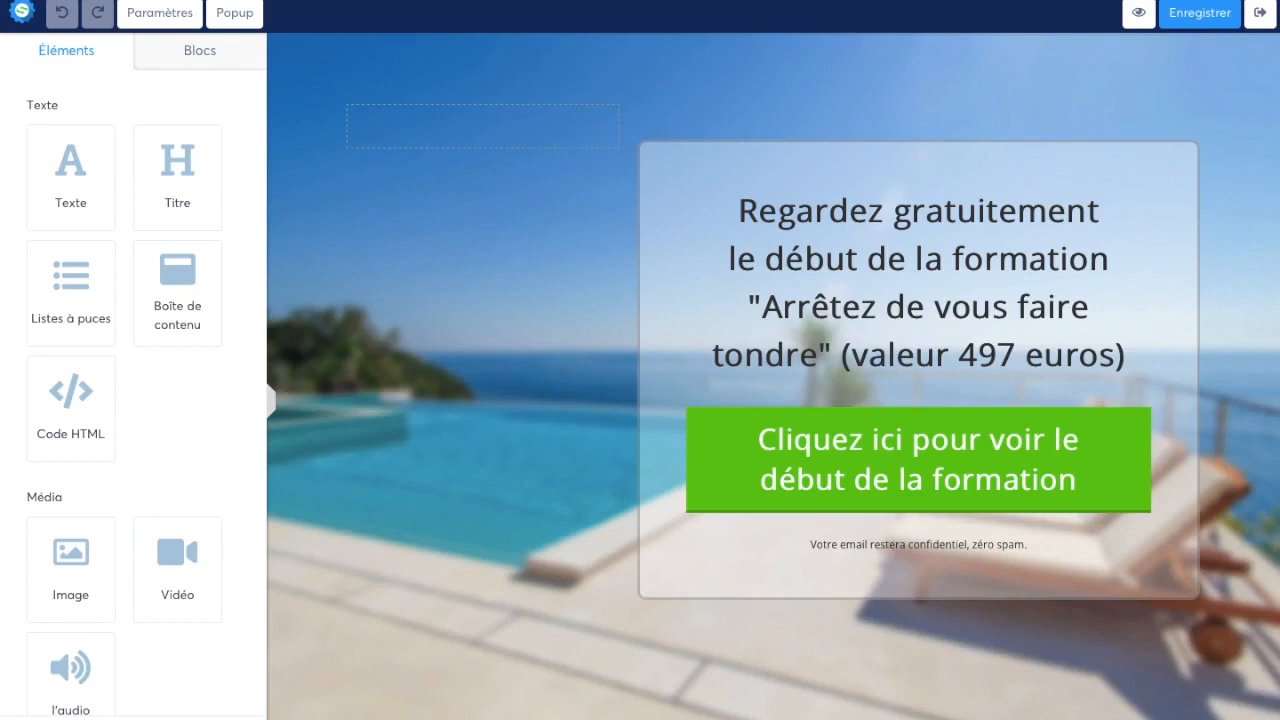
Turn off the affiliation badge in the page settings and leave the settings
left_click(155, 14)
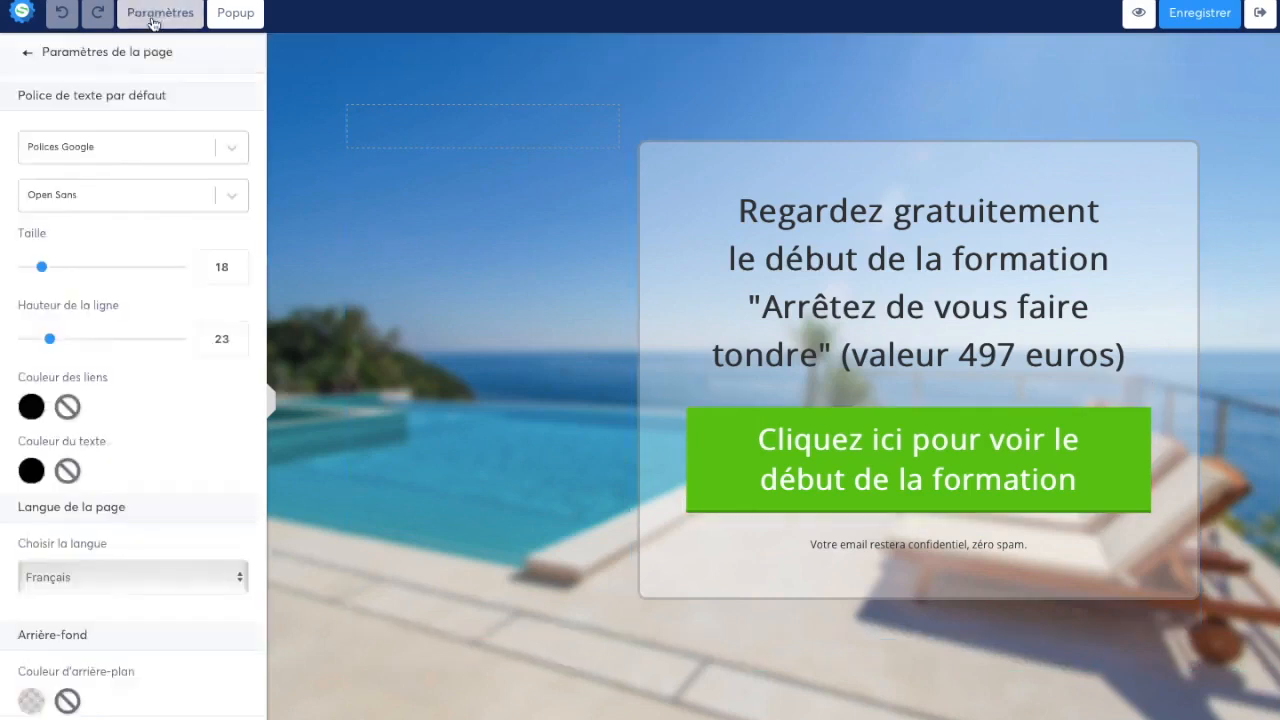
scroll(183, 405, "down", 10)
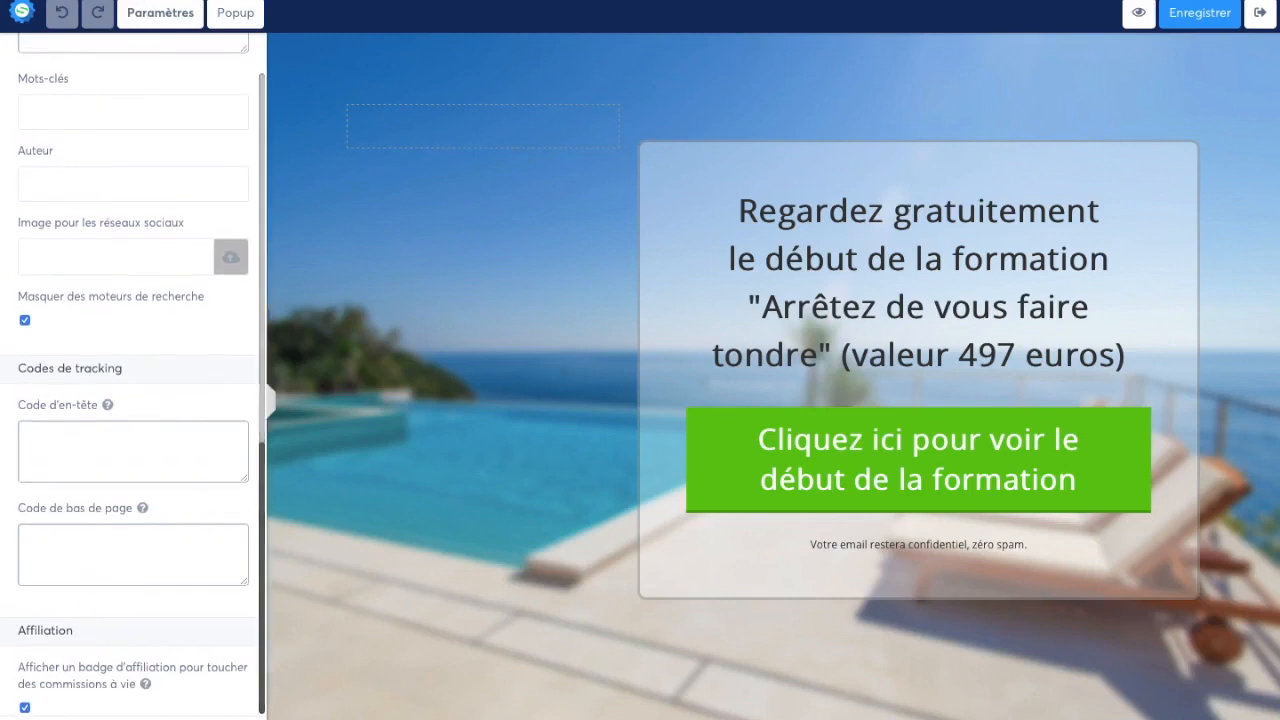
scroll(160, 143, "down", 8)
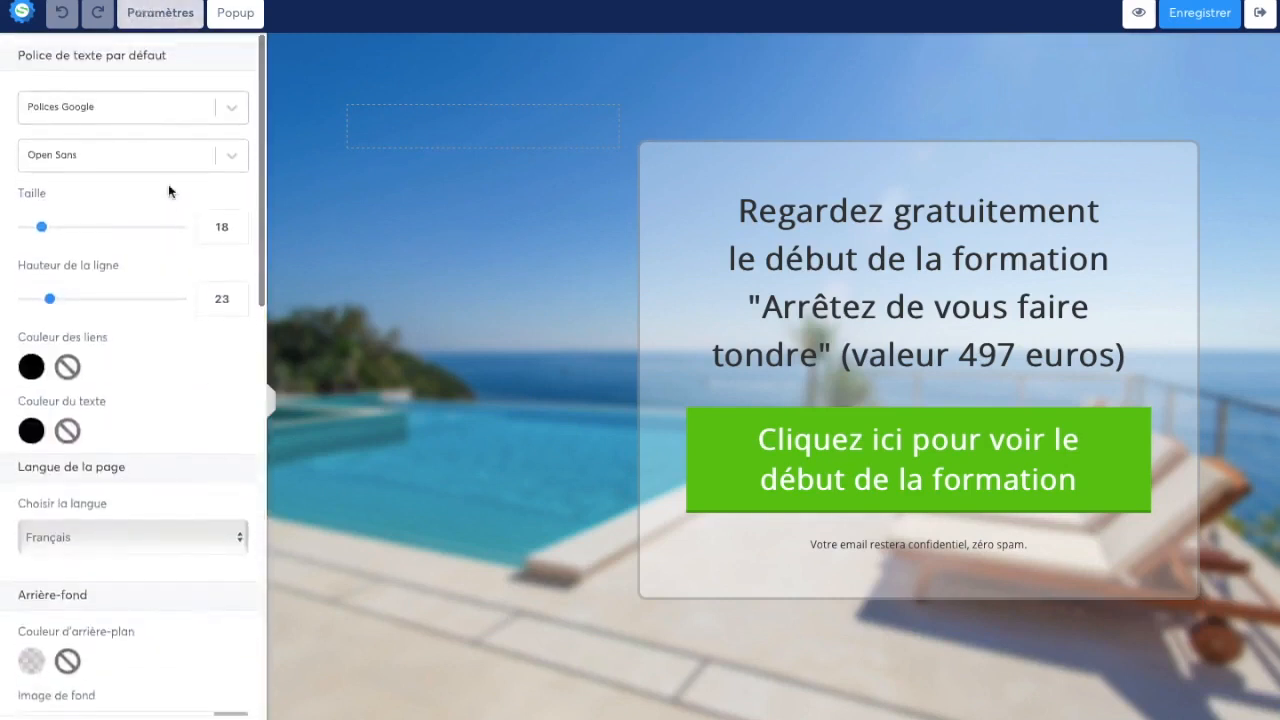
scroll(157, 224, "up", 10)
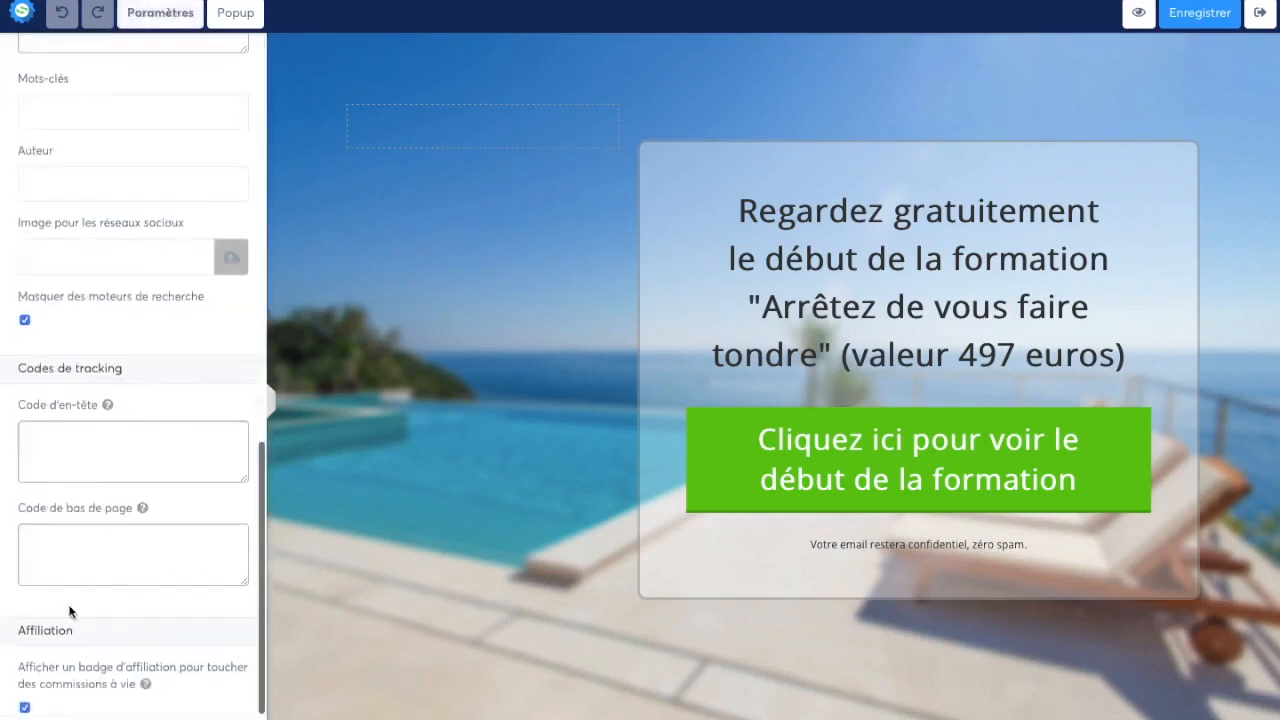
left_click(26, 706)
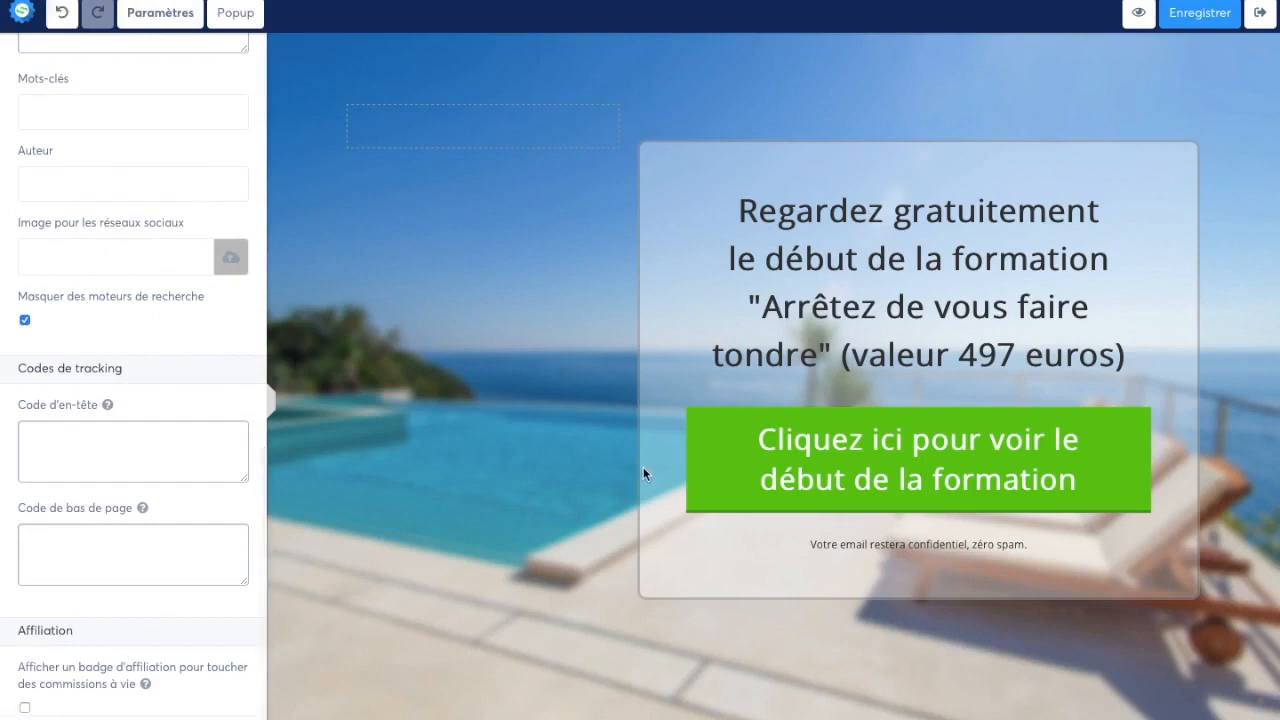
left_click(628, 418)
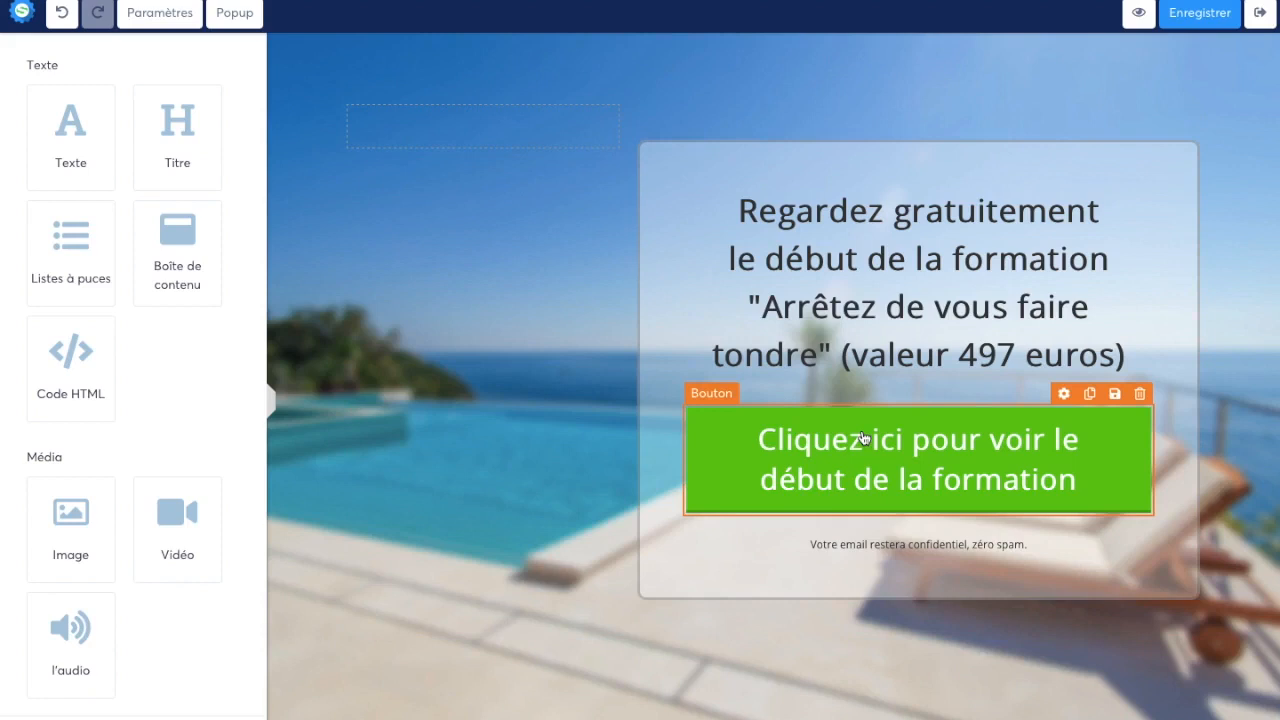
Replace the headline text with 'Recevez Gratuitement votre exemplaire de notre livre "Une productivité en OR en 3 étapes"'
double_click(849, 318)
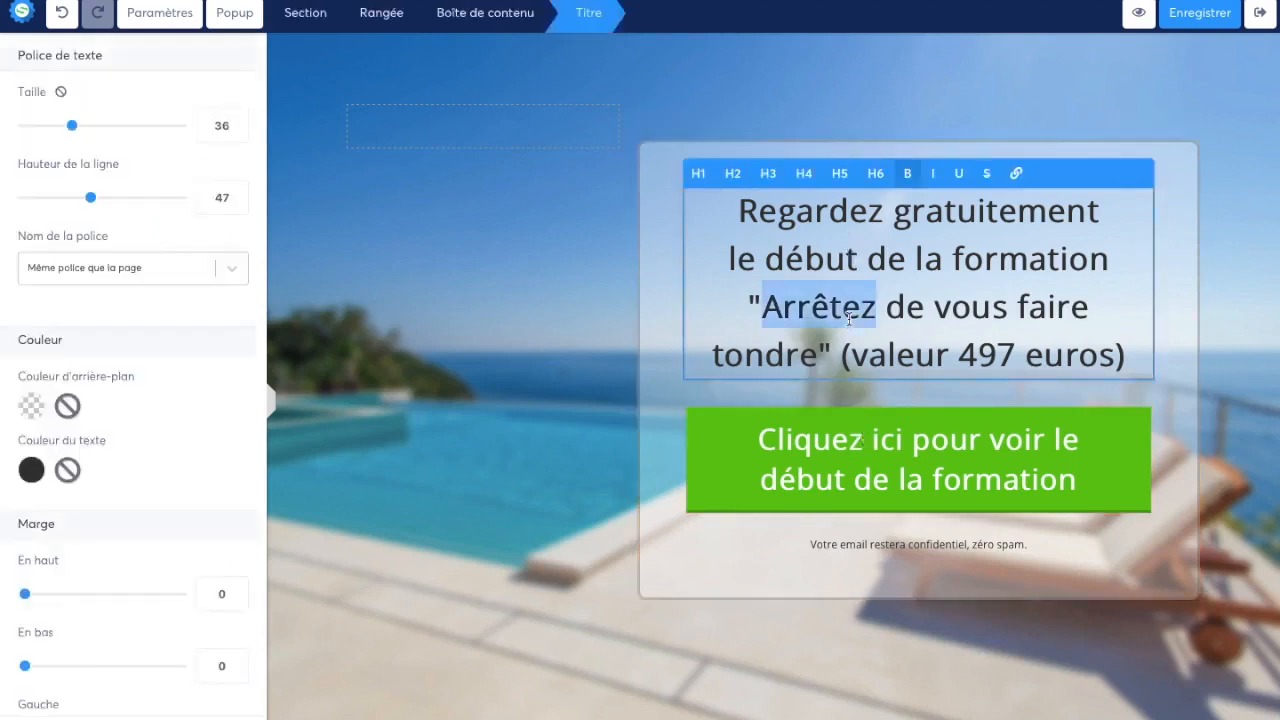
left_click_drag(1136, 354, 727, 158)
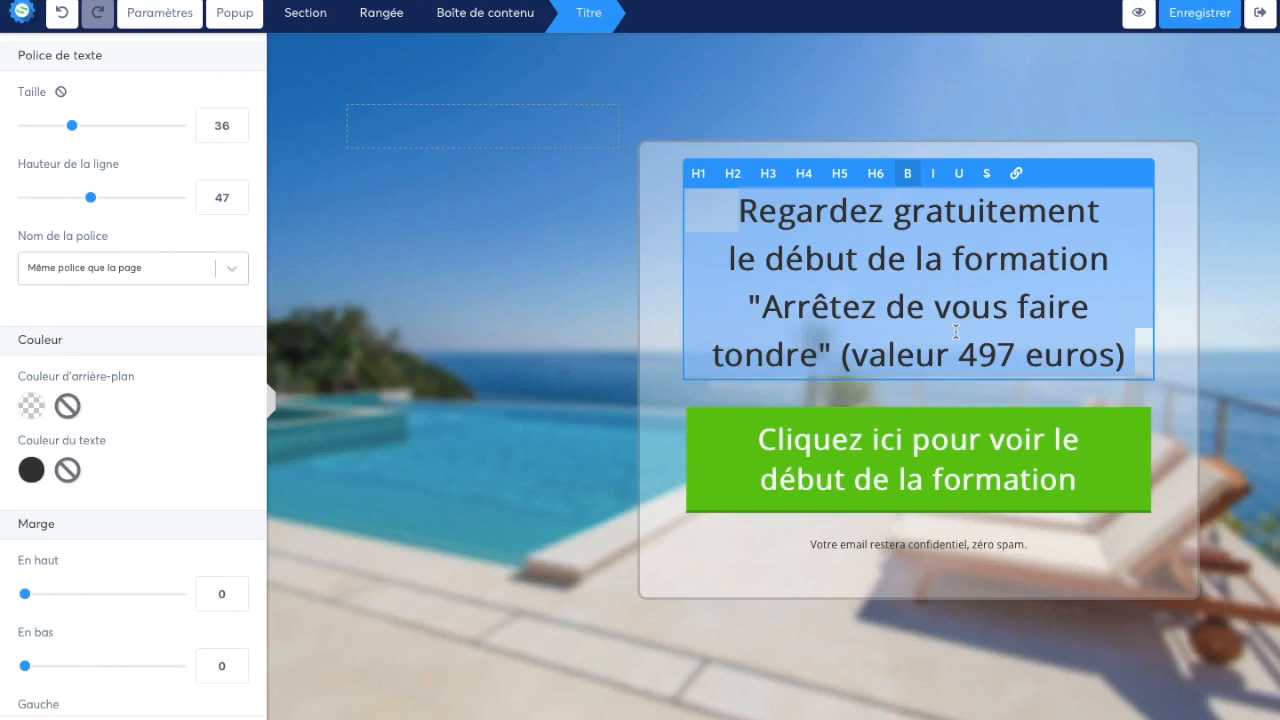
type("E")
key("BackSpace")
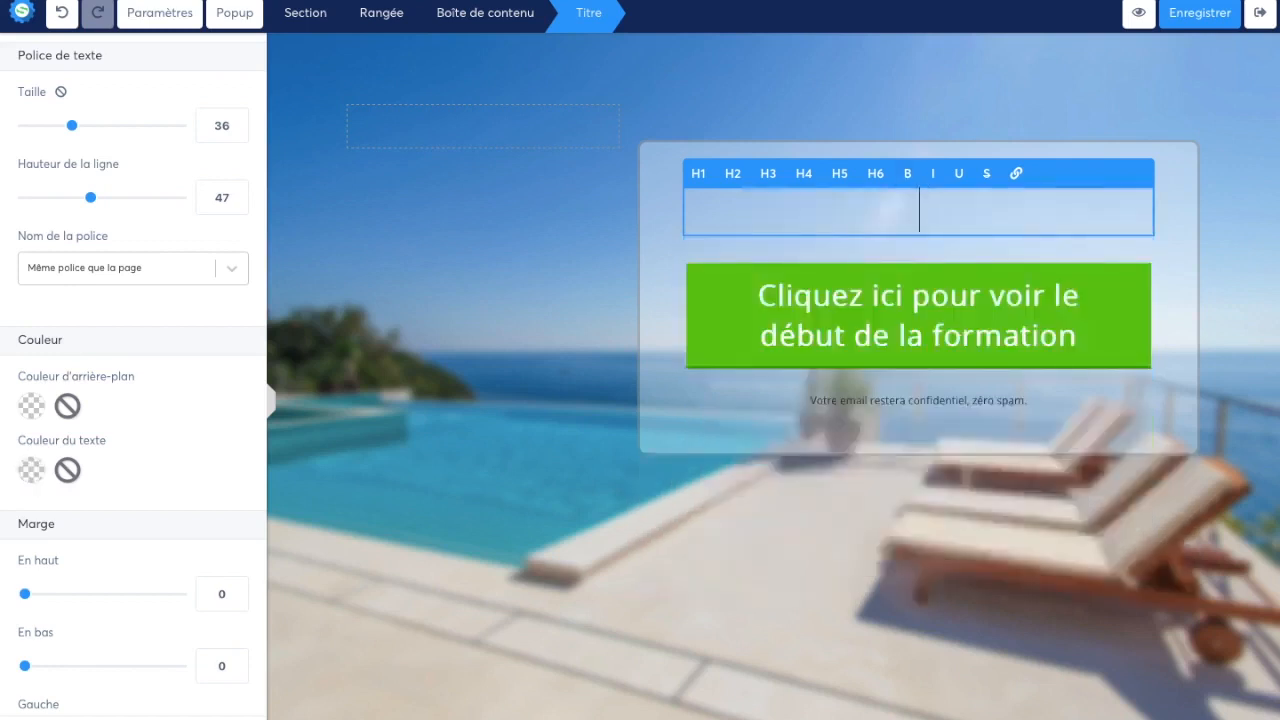
type("Recev")
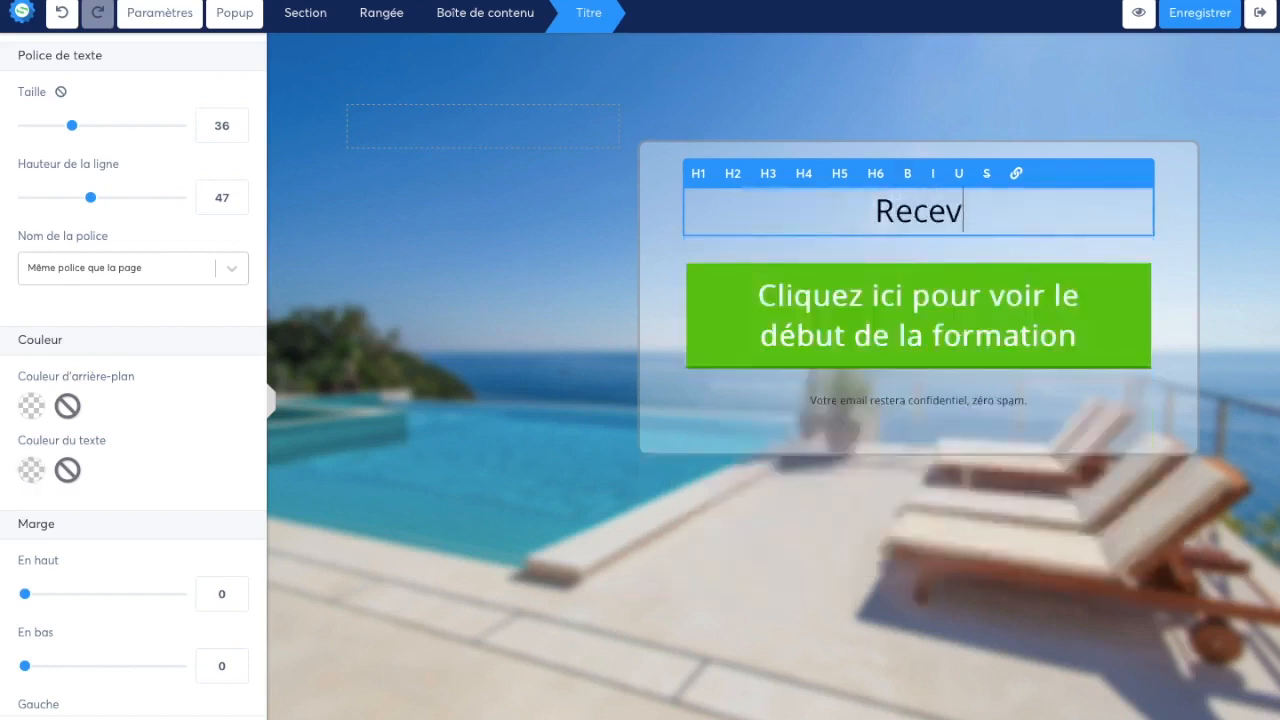
type("ez Gratuitement ")
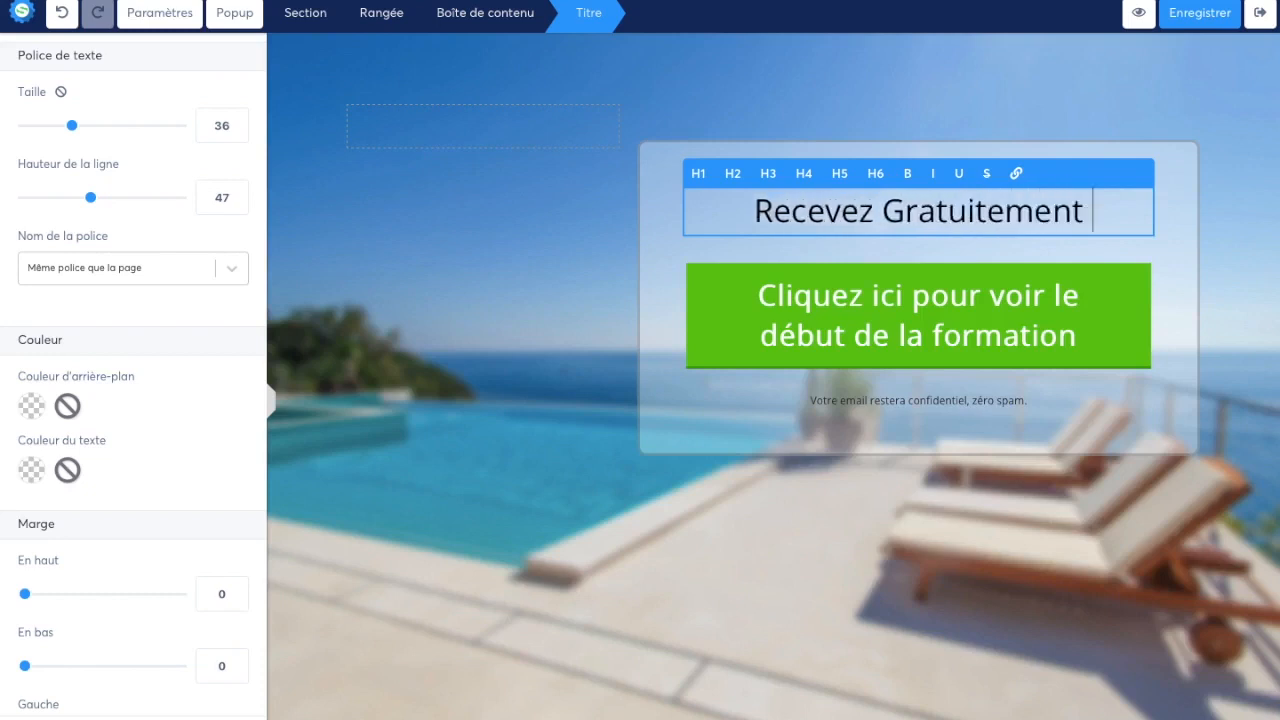
type("votre exmep")
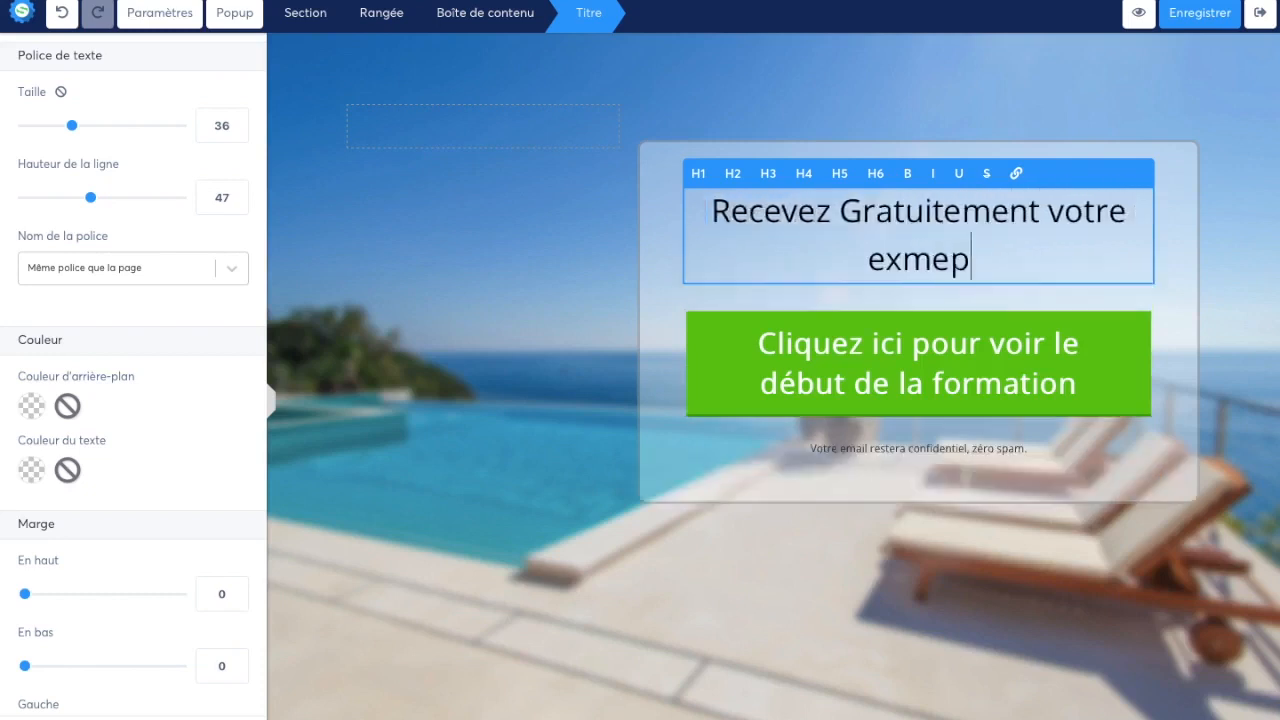
key("BackSpace")
key("BackSpace")
key("BackSpace")
type("empl")
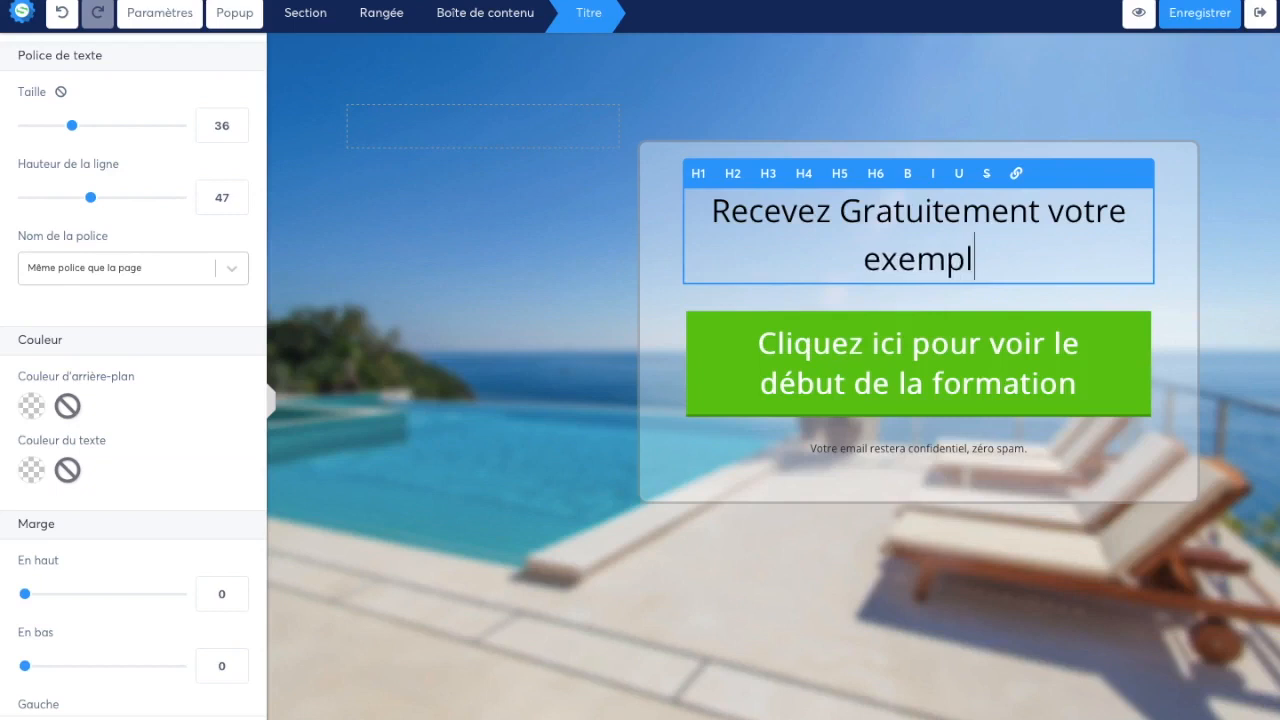
type("aire de notre l")
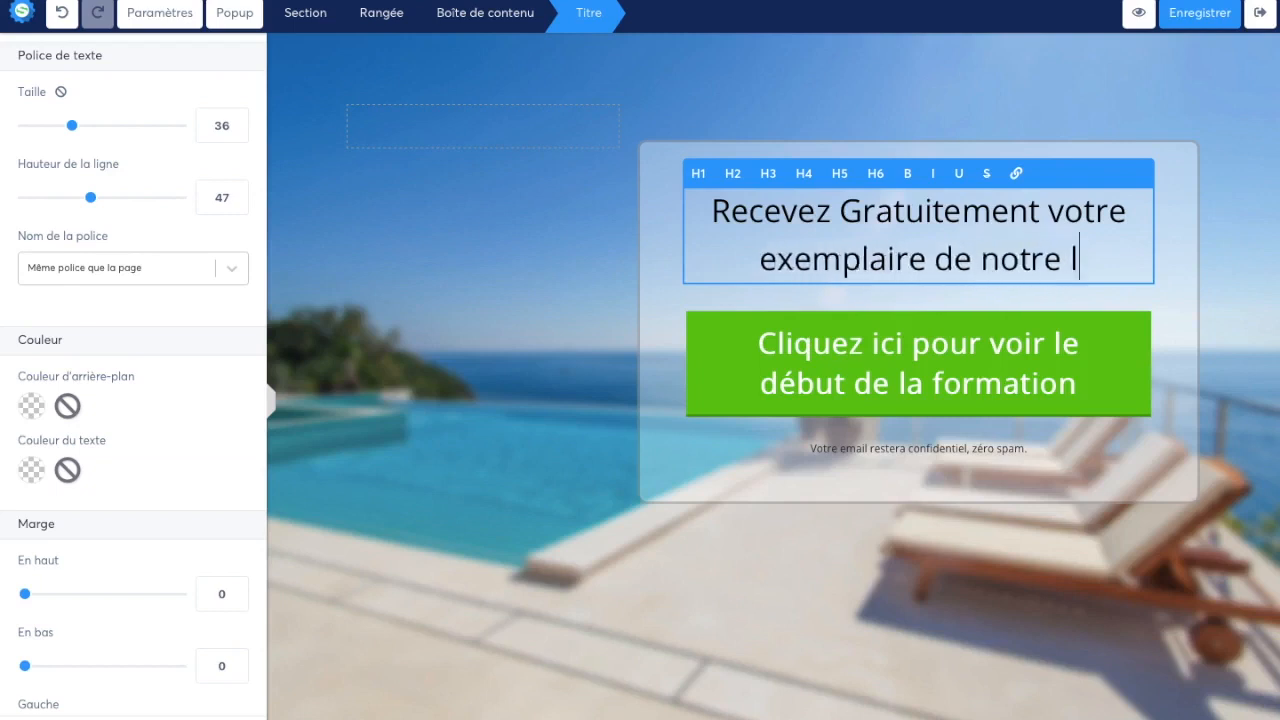
type("ivre \"Une prod")
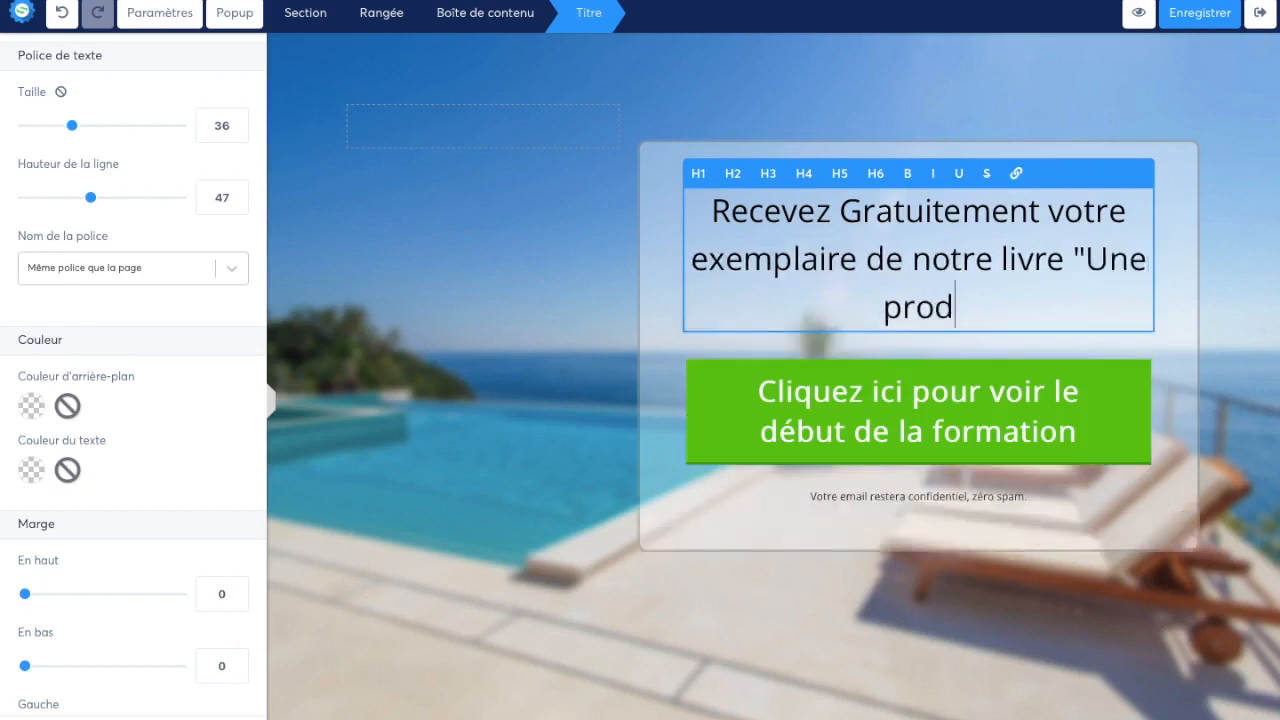
type("uctivité en O")
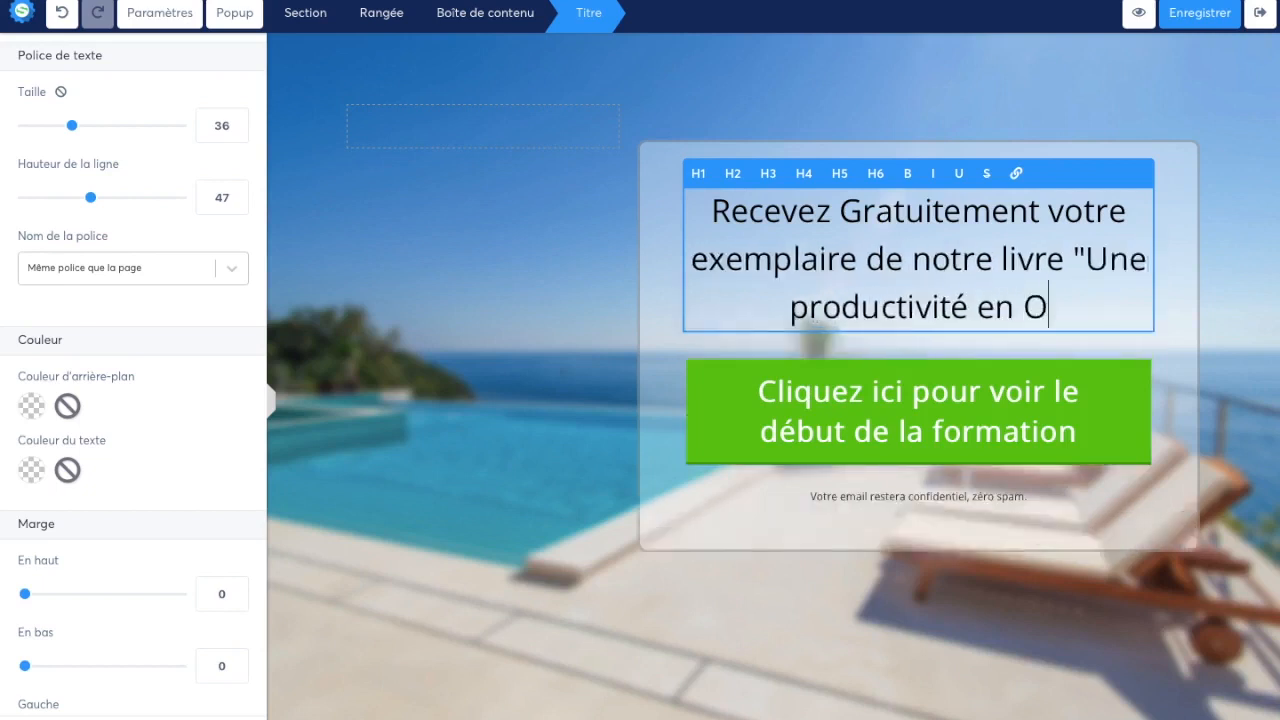
type("R en 3 ")
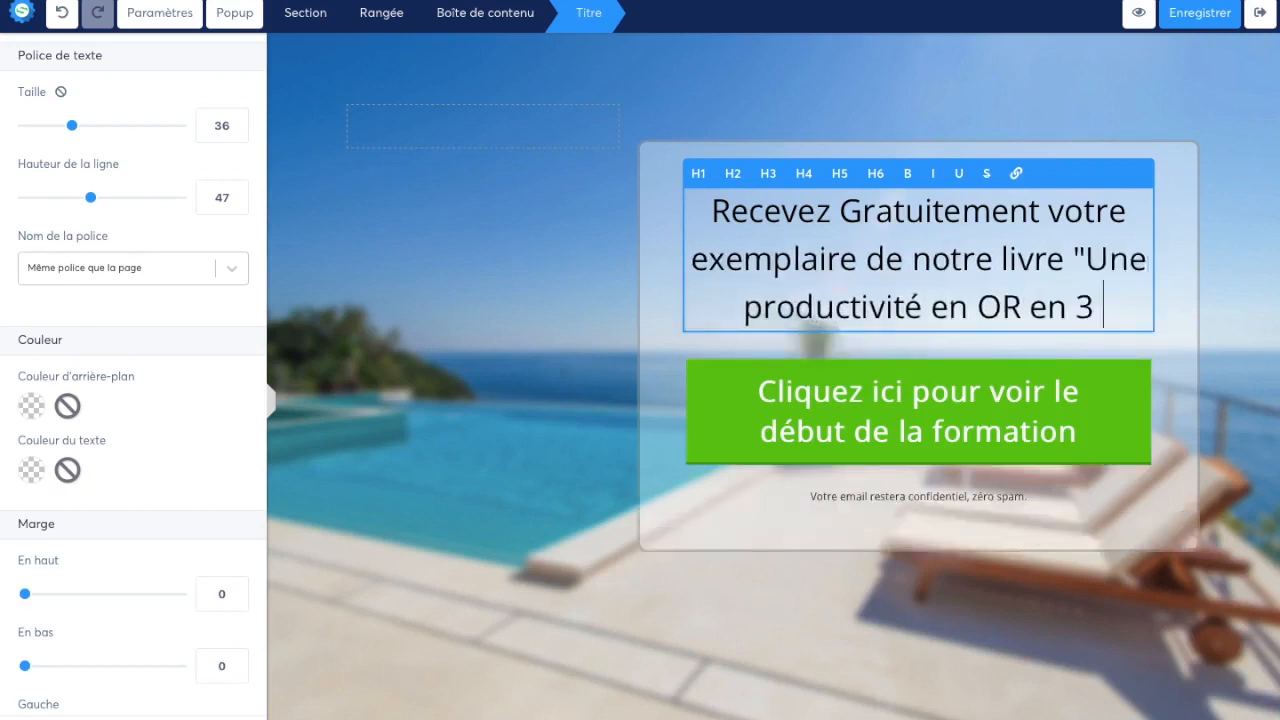
type("étapes\"")
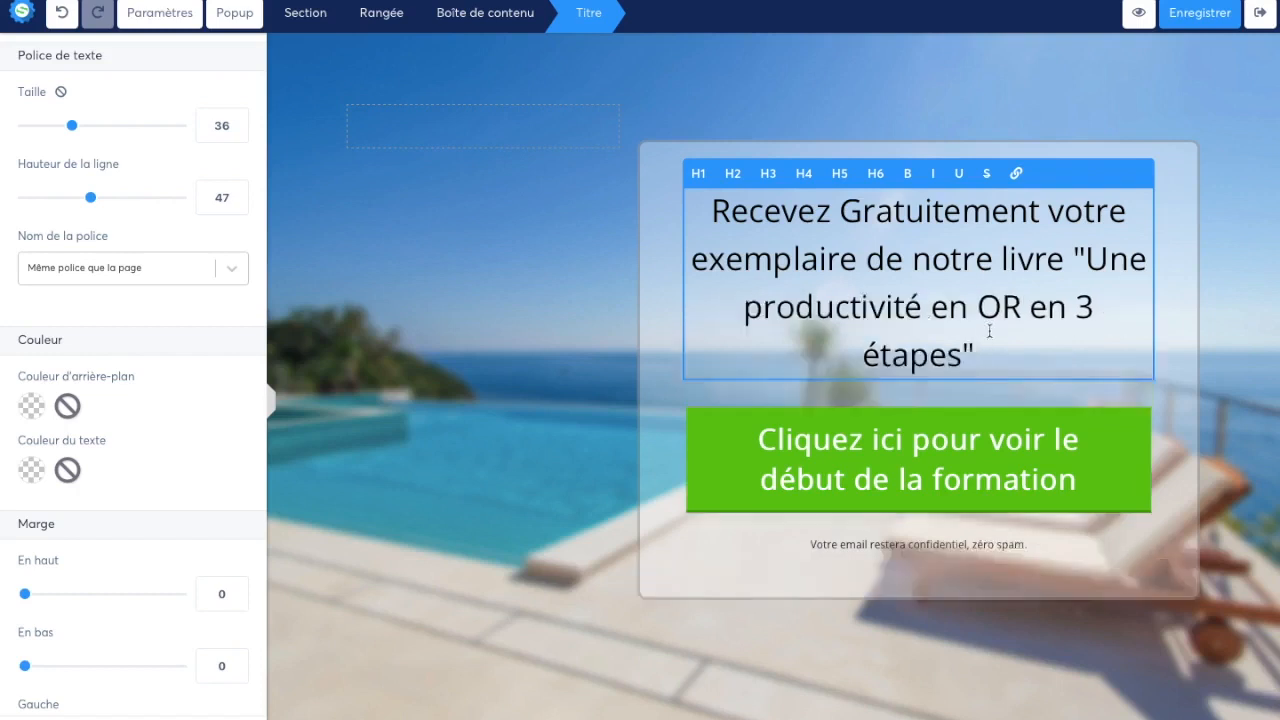
Shorten the headline by removing "votre exemplaire de", keeping the book title on the same running line as "notre livre"
left_click(1074, 258)
key("Return")
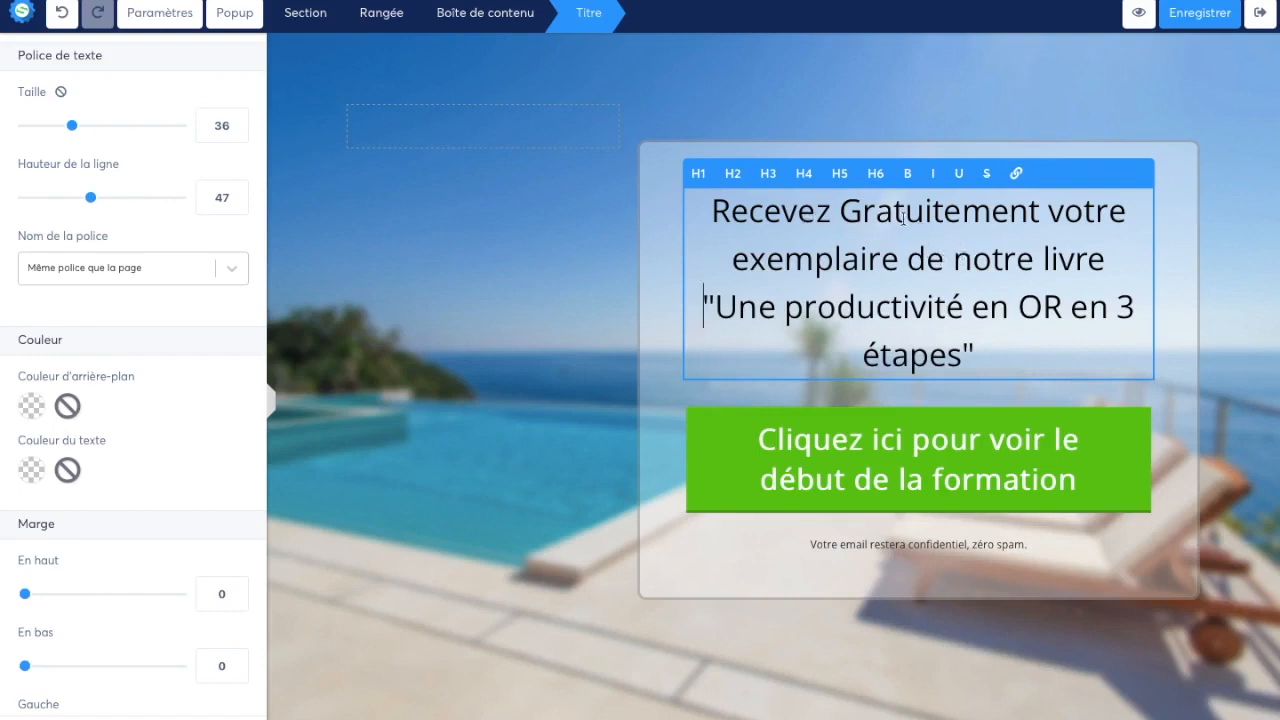
left_click_drag(945, 259, 1048, 212)
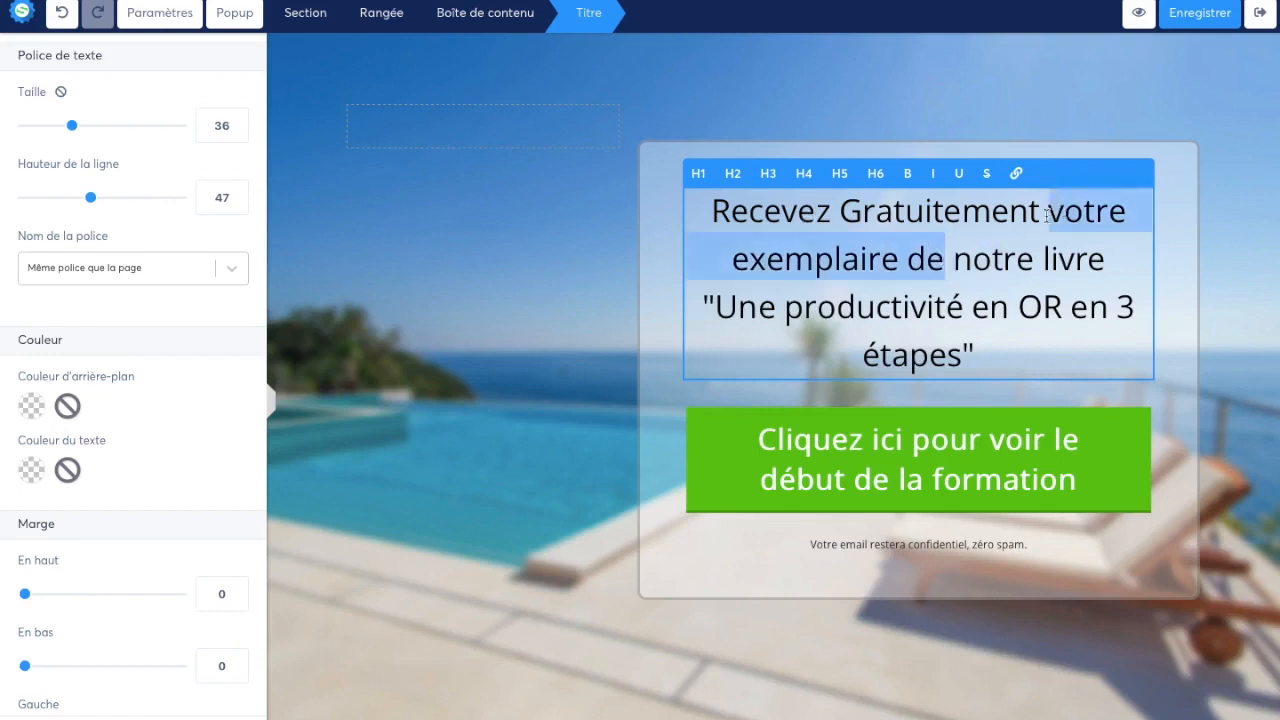
key("BackSpace")
key("BackSpace")
left_click(702, 307)
key("BackSpace")
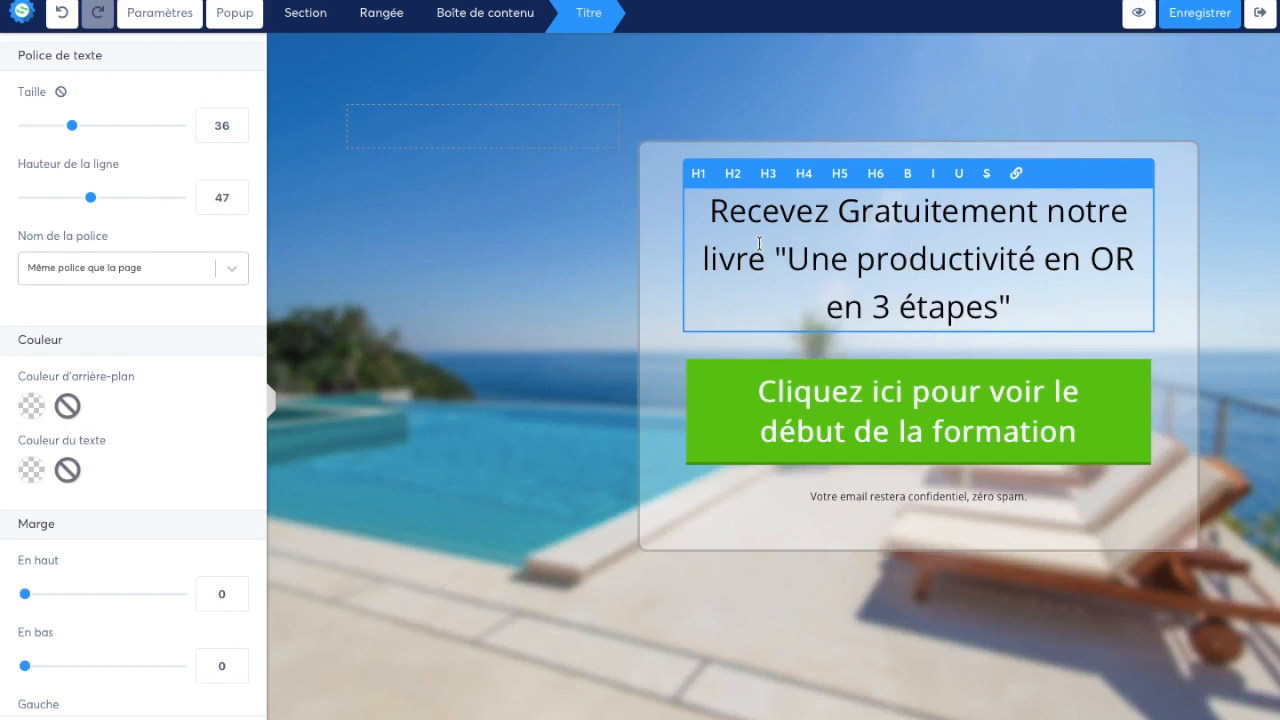
Try the word "ebook" in place of "livre" in the headline, restore "livre" and dismiss the system notification
left_click_drag(779, 248, 894, 280)
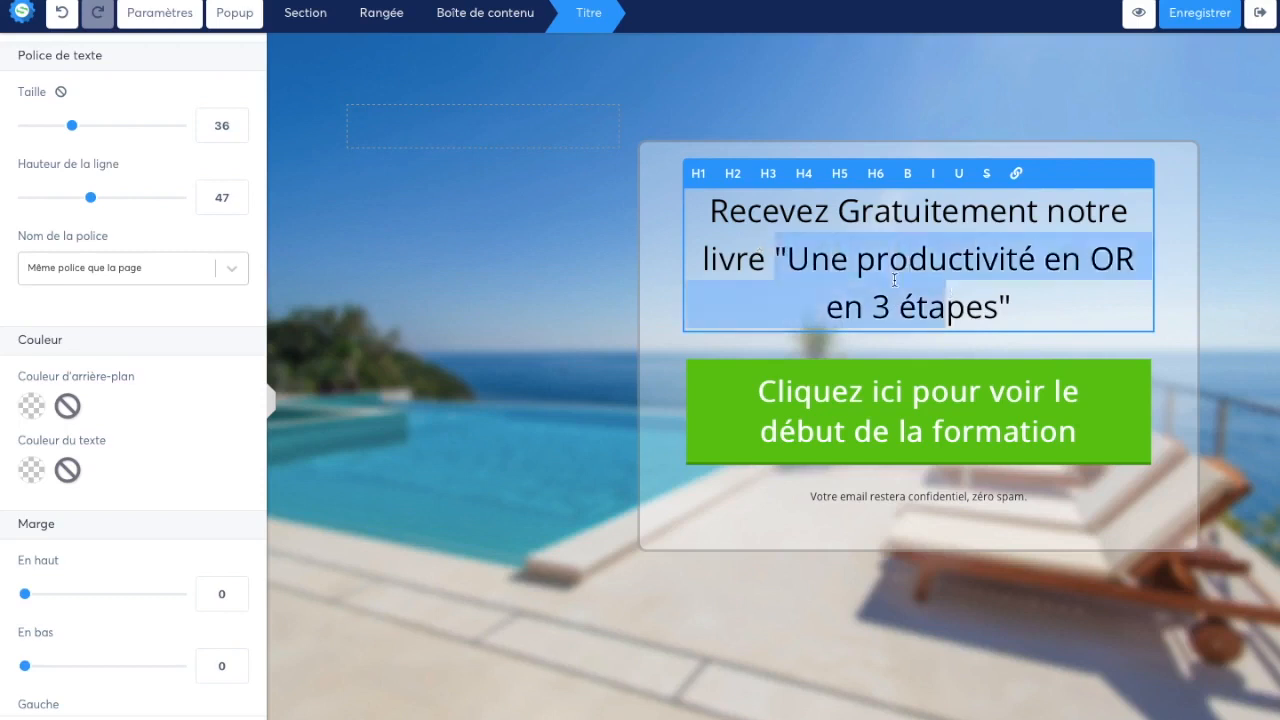
left_click(1013, 300)
double_click(750, 262)
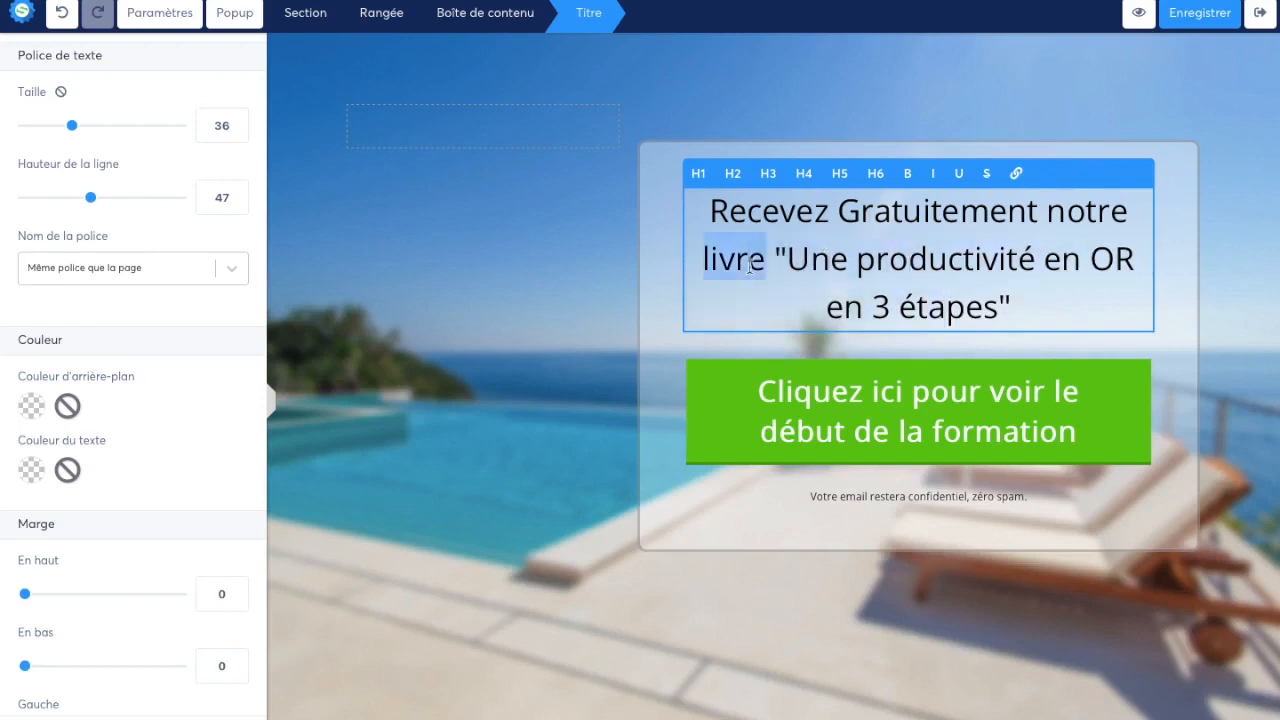
type("ebook")
double_click(750, 262)
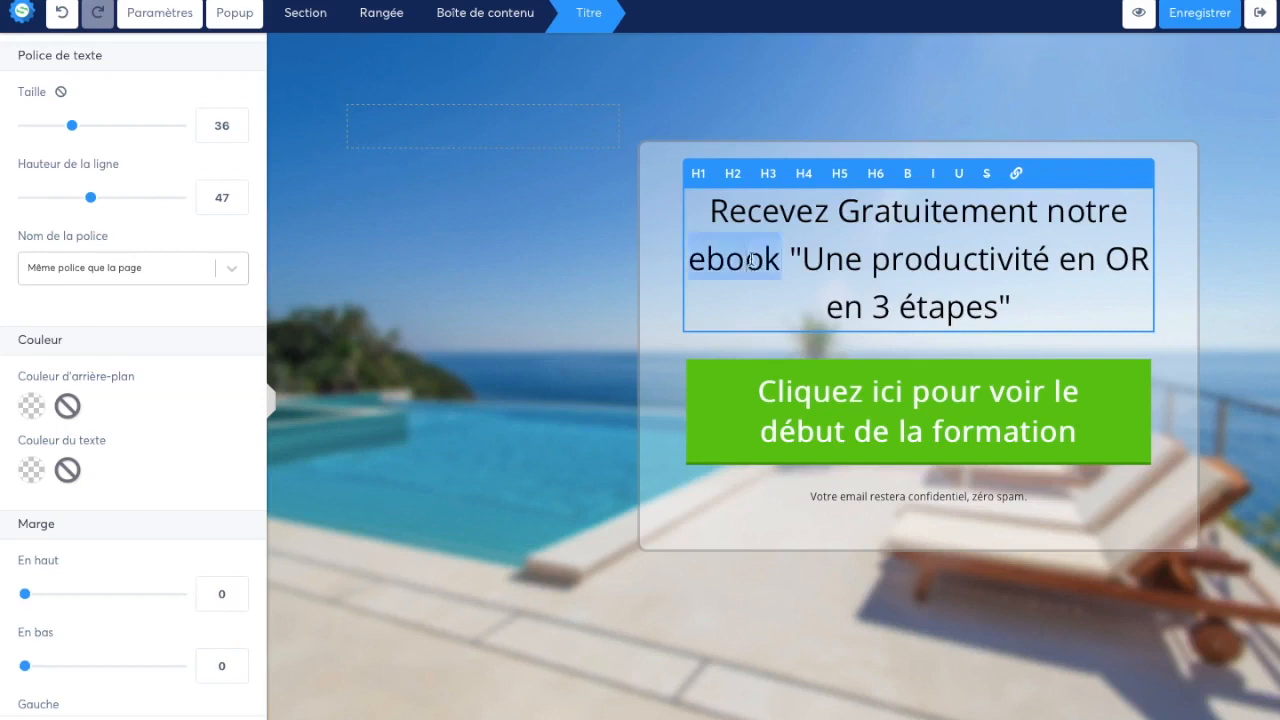
key("BackSpace")
type("livre")
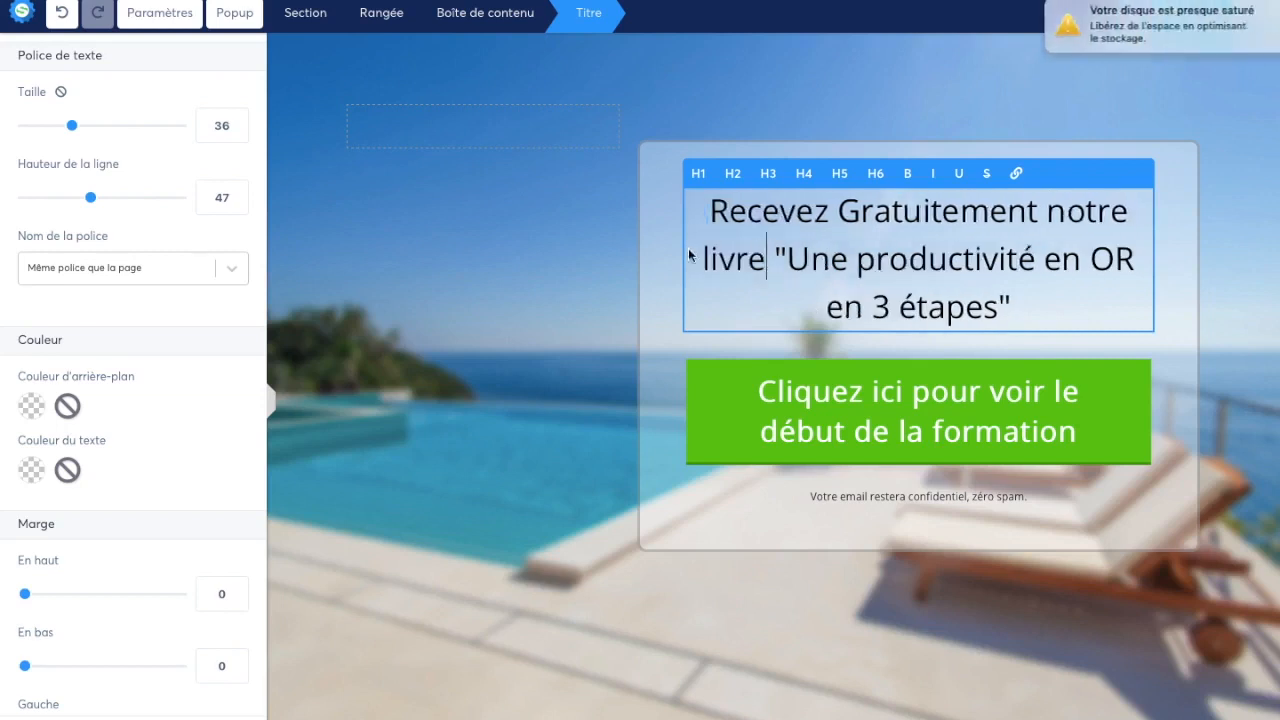
left_click(1234, 12)
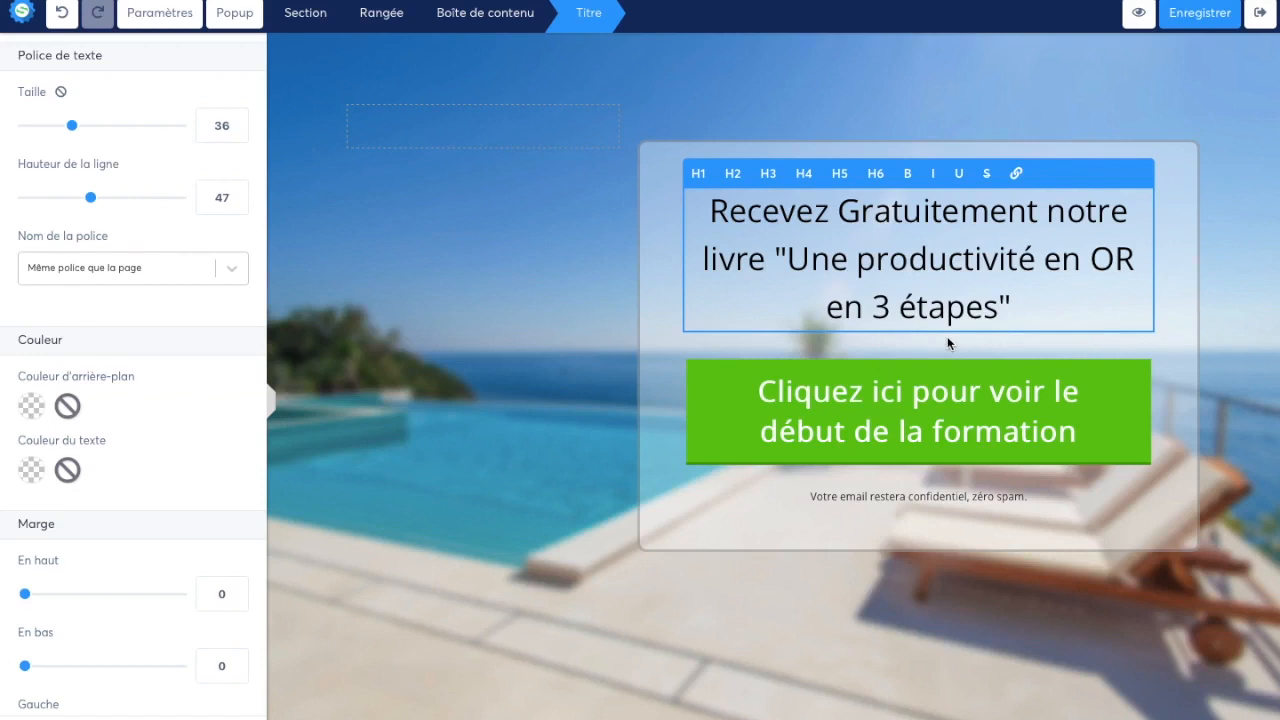
Change the green button's text to "Cliquez ici pour recevoir votre exemplaire" and deselect the button
left_click(909, 397)
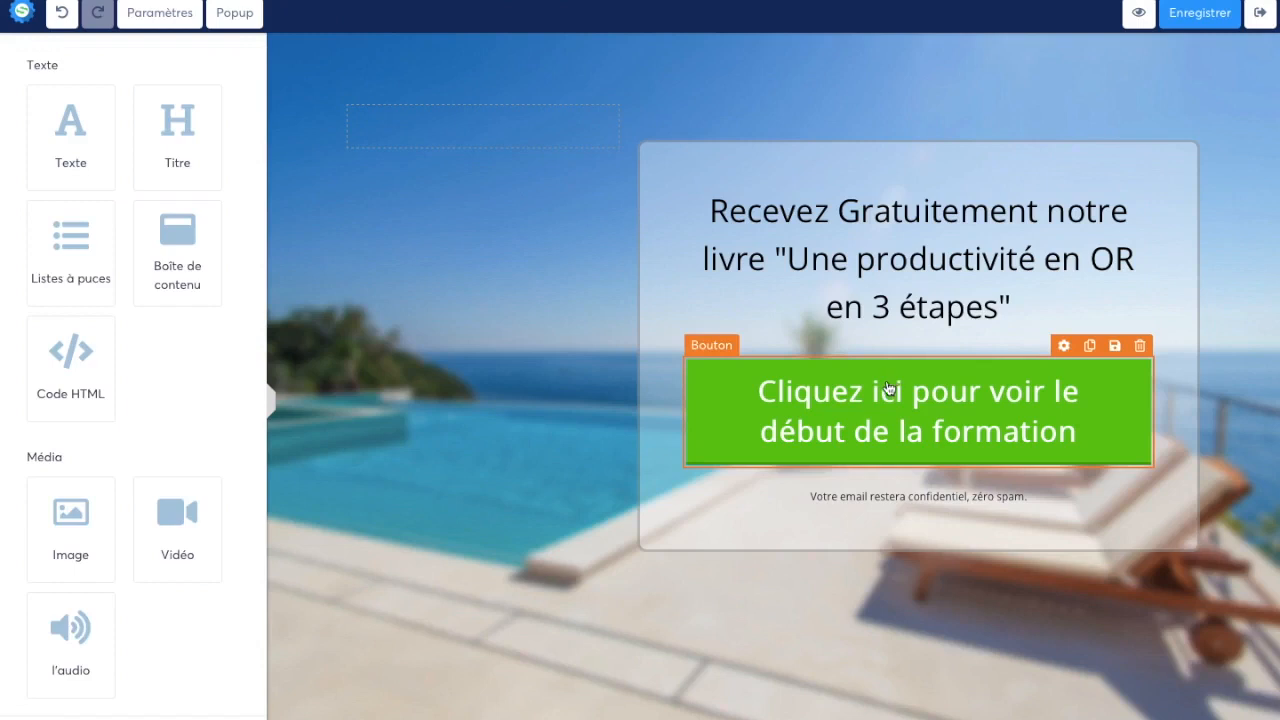
left_click(855, 405)
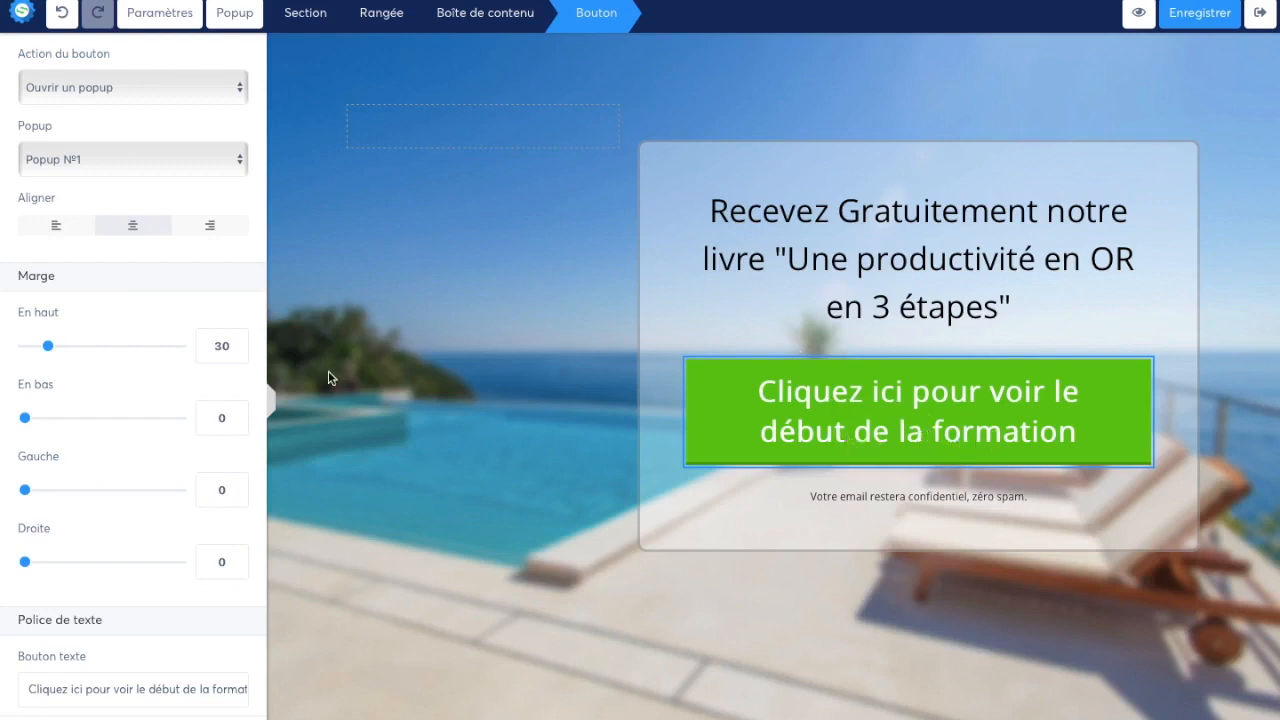
scroll(122, 360, "down", 4)
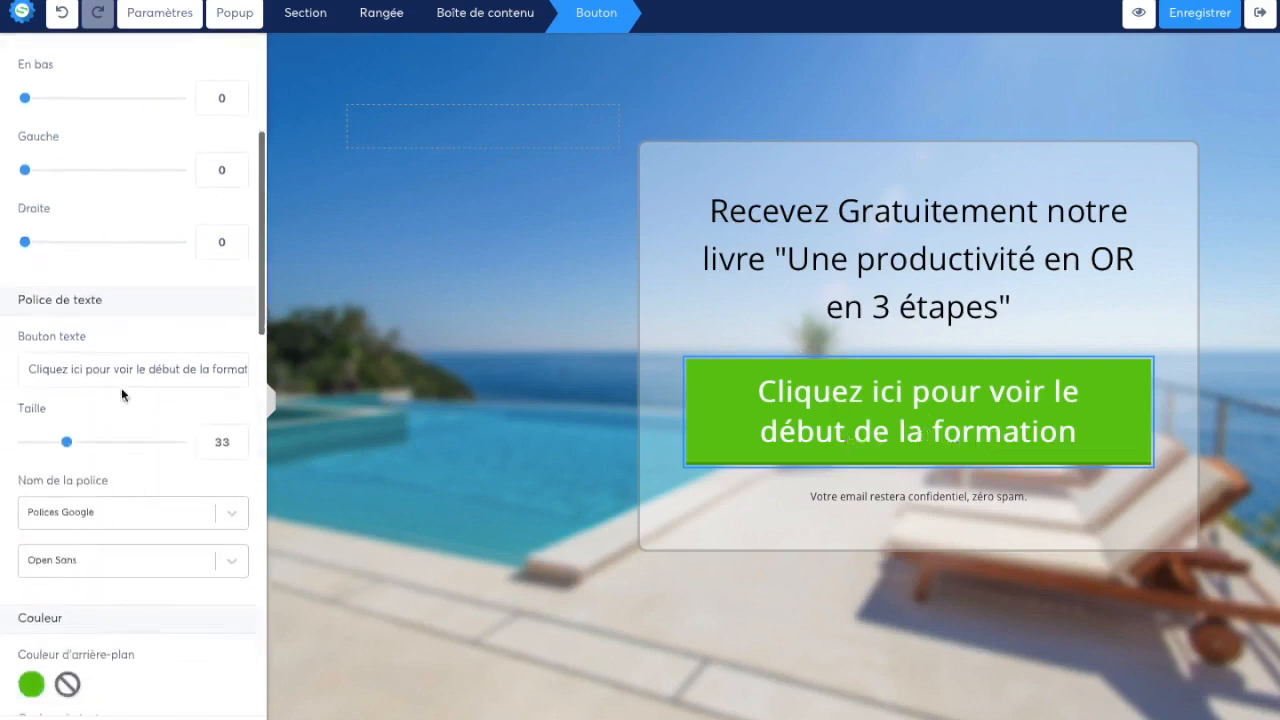
left_click_drag(115, 369, 300, 375)
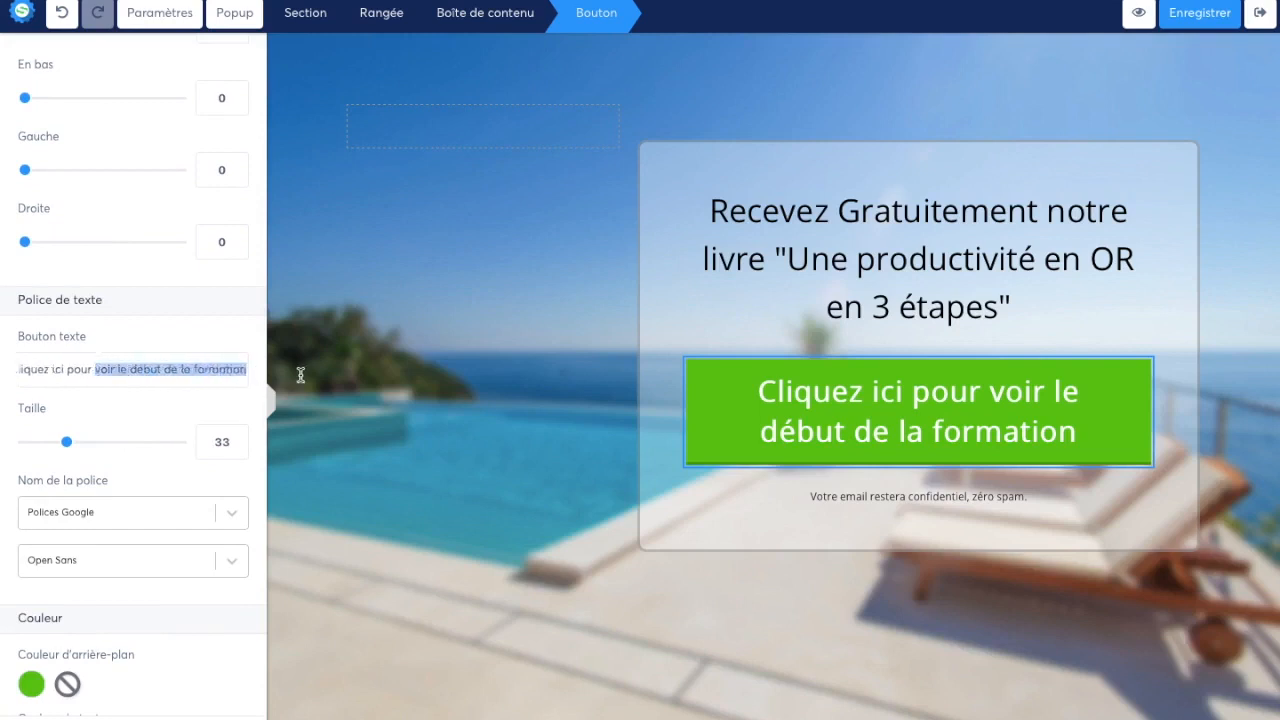
type("rec")
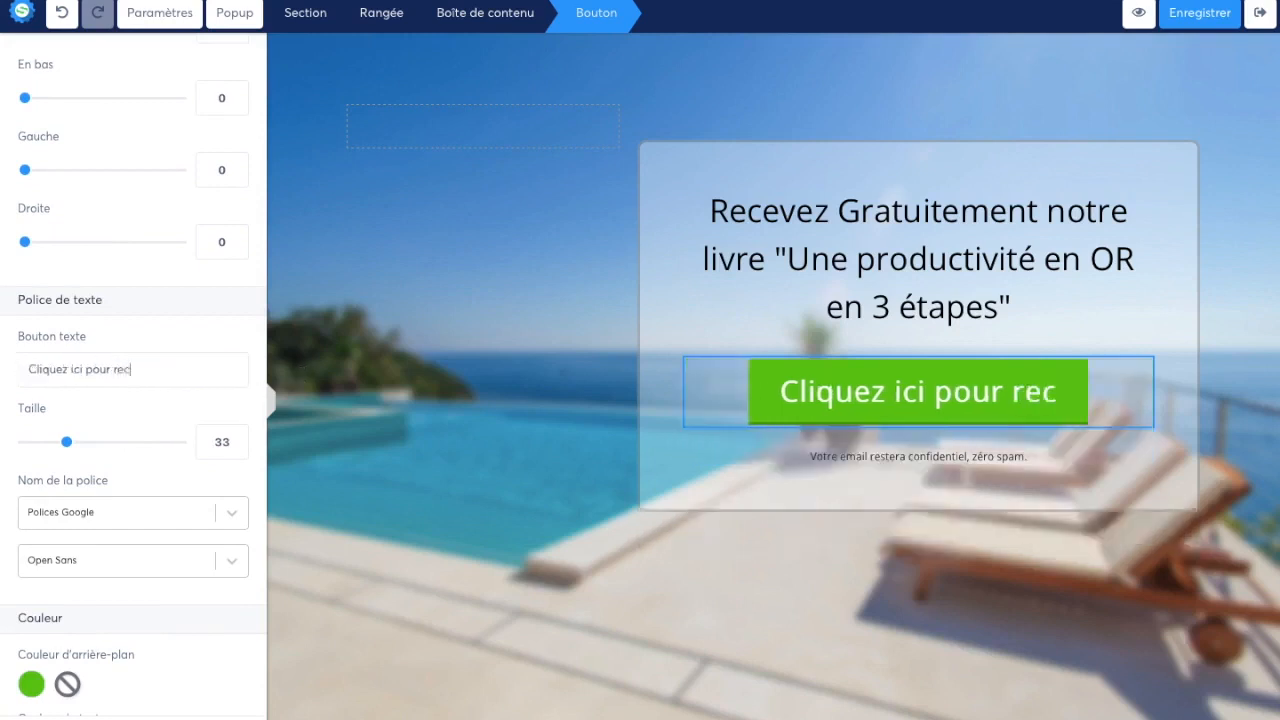
type("evoir votre")
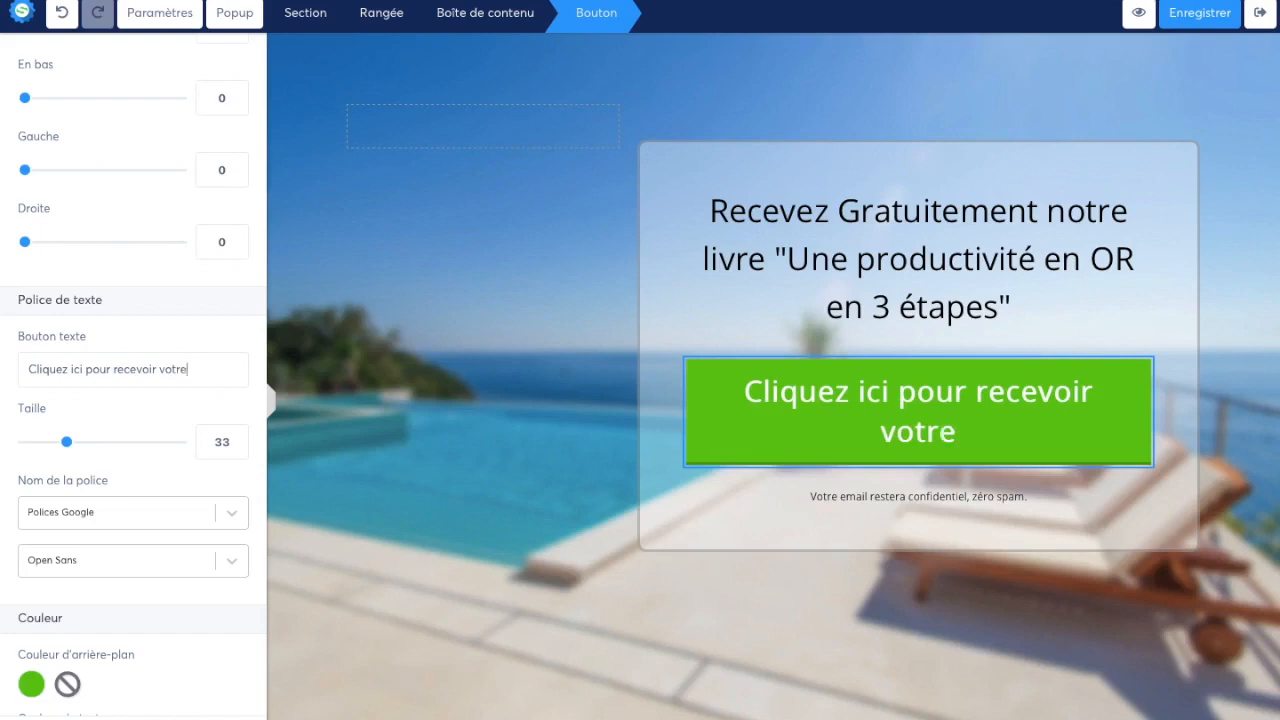
type(" exemplaire")
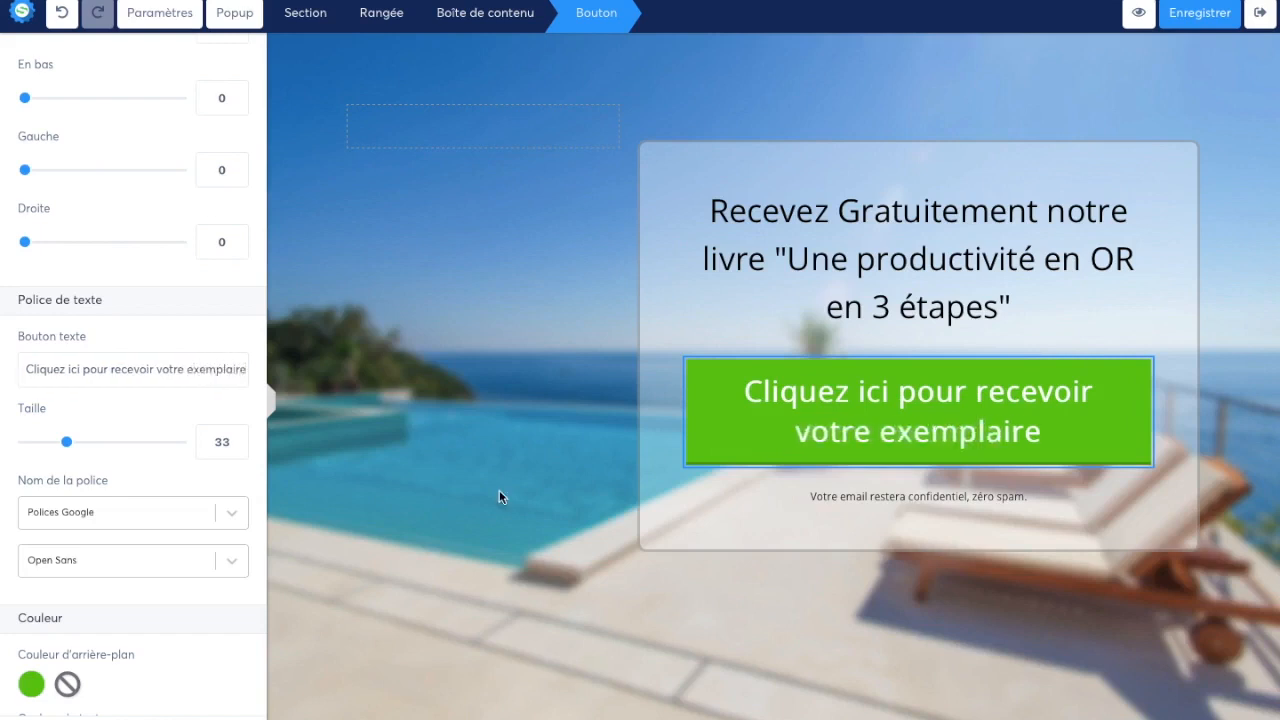
left_click(951, 192)
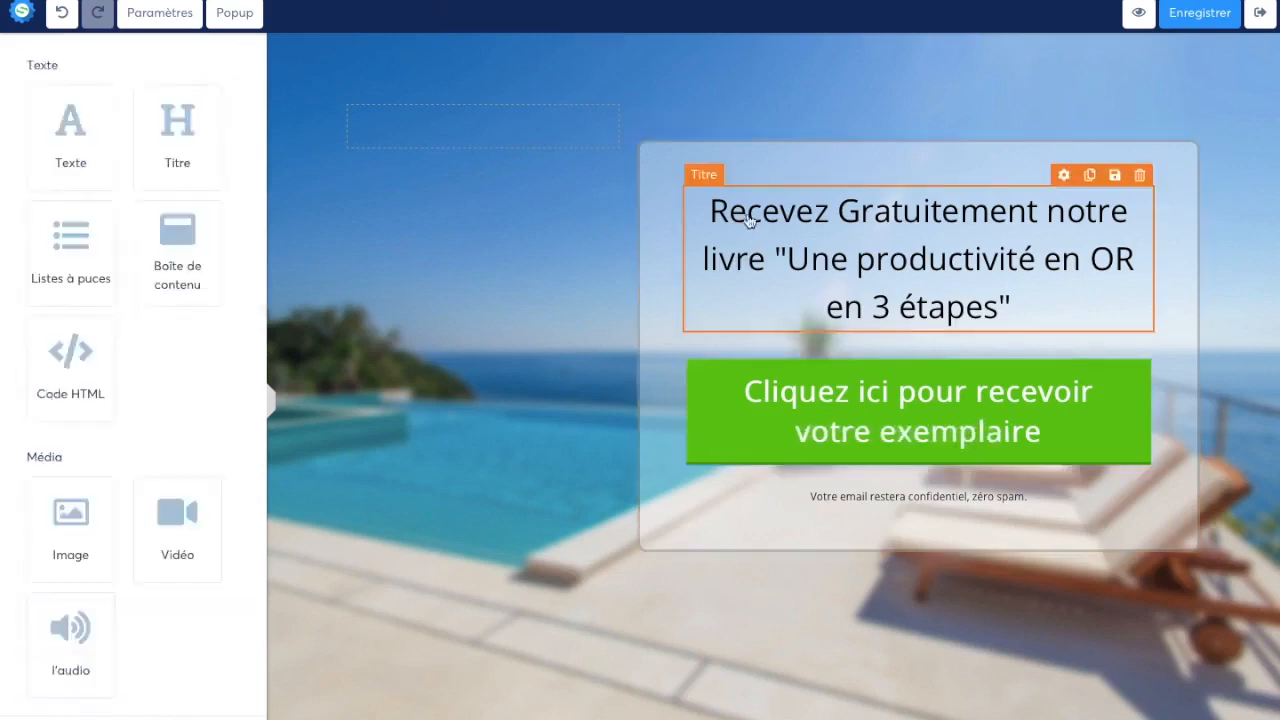
left_click(863, 440)
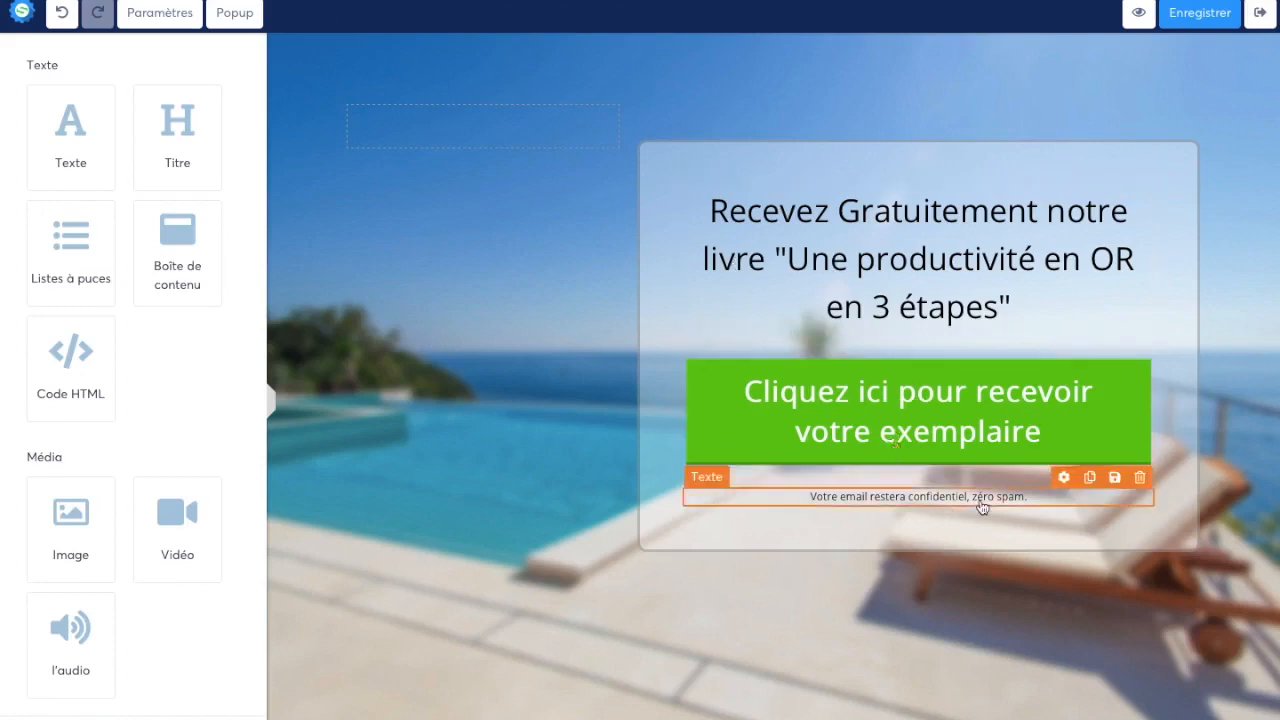
Delete the small text "Votre email restera confidentiel, zéro spam." beneath the green button
left_click(1139, 477)
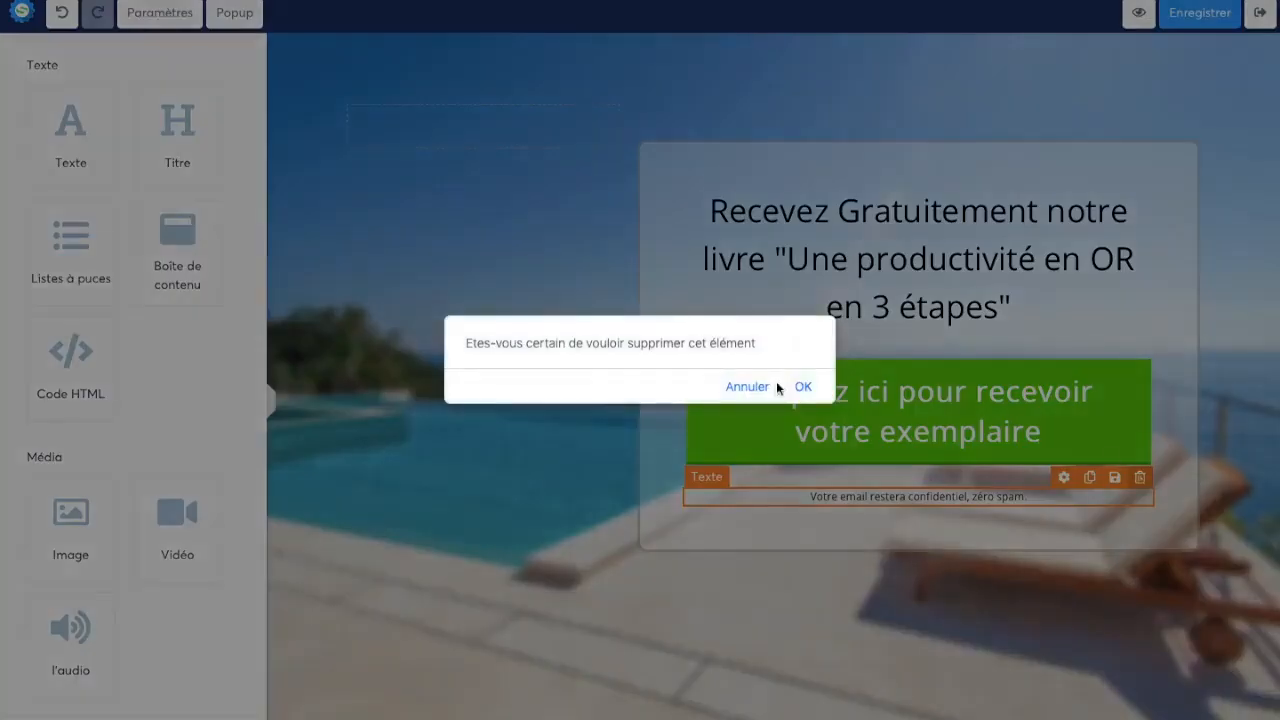
left_click(804, 387)
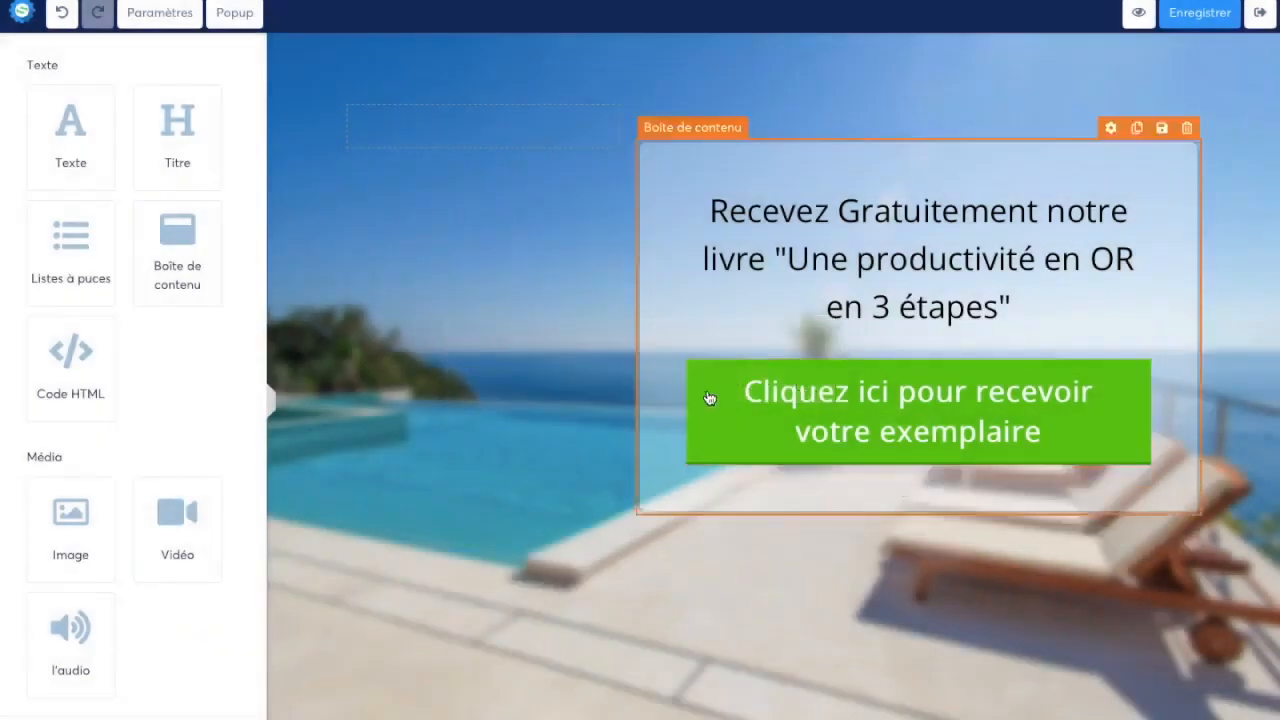
Display Popup N°1 to check its content and return to the capture page
left_click(234, 22)
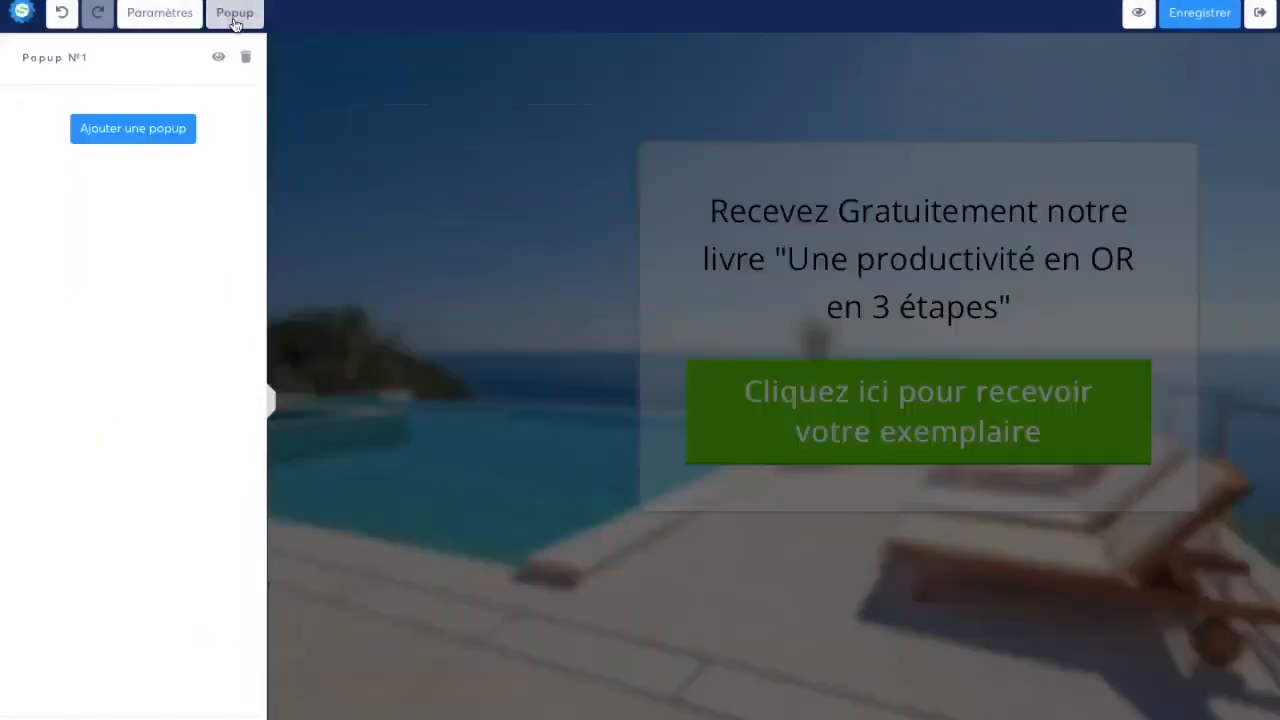
left_click(230, 50)
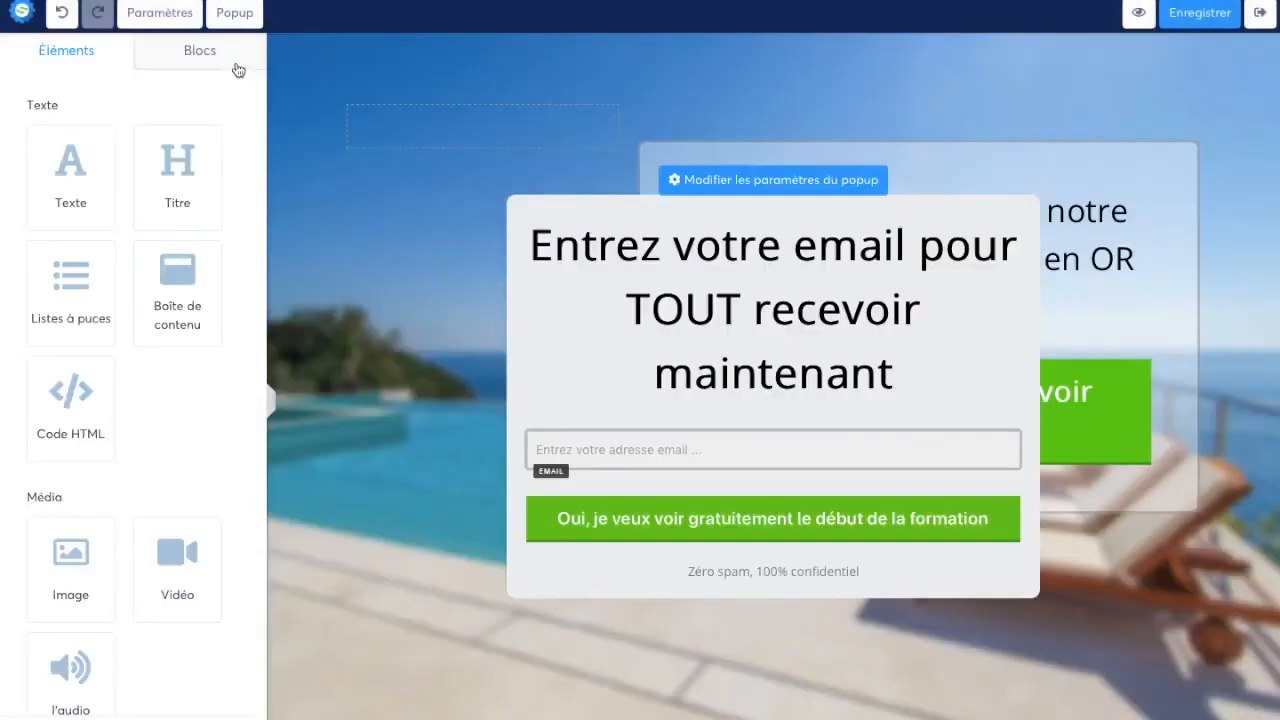
left_click(1107, 392)
left_click(1028, 382)
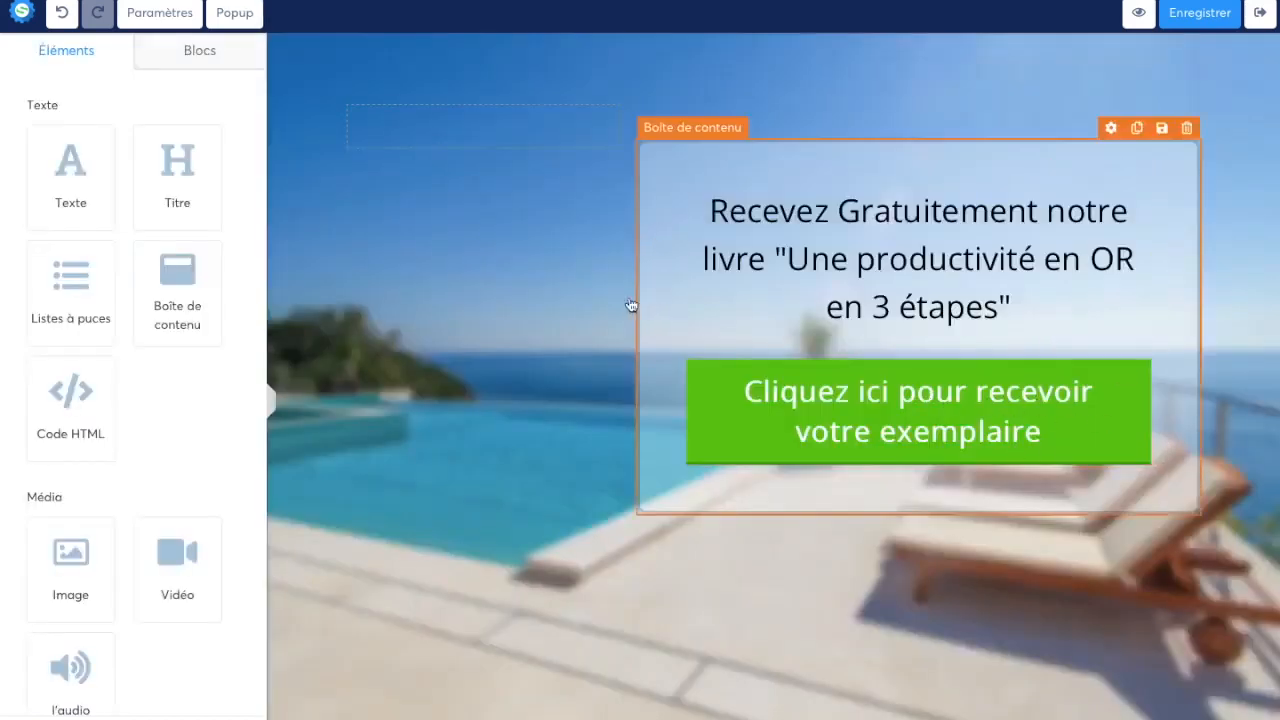
mouse_move(627, 307)
left_mouse_down()
mouse_move(466, 320)
mouse_move(629, 313)
left_mouse_up()
Change the headline's font to the web-safe font Verdana, Geneva, sans-serif
left_click(807, 240)
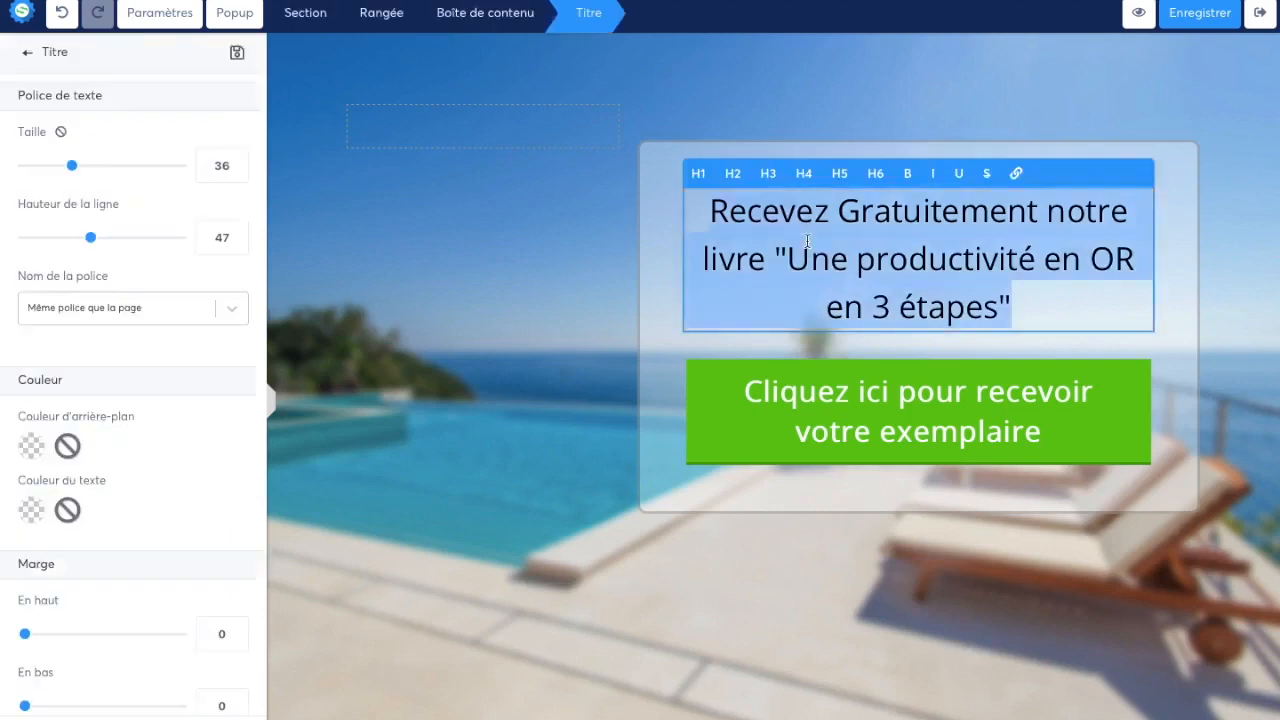
left_click(229, 311)
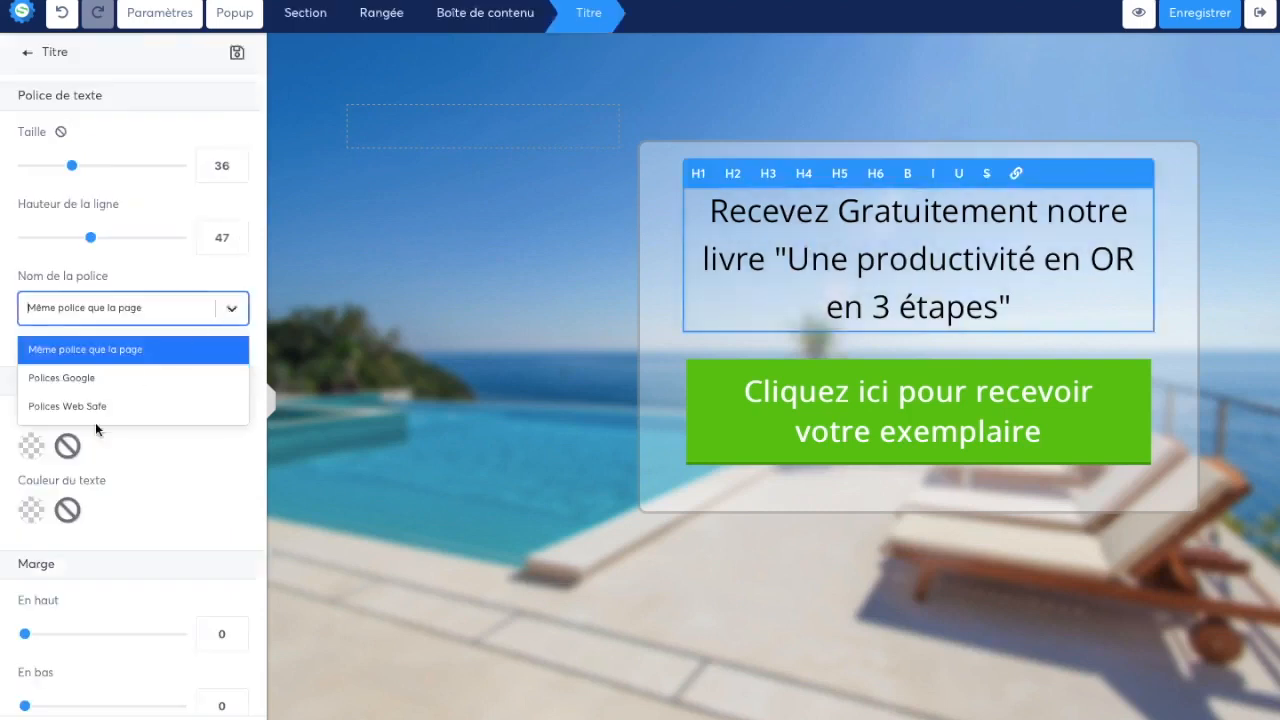
left_click(190, 410)
left_click(157, 372)
type("erdana, Geneva, sans-serif")
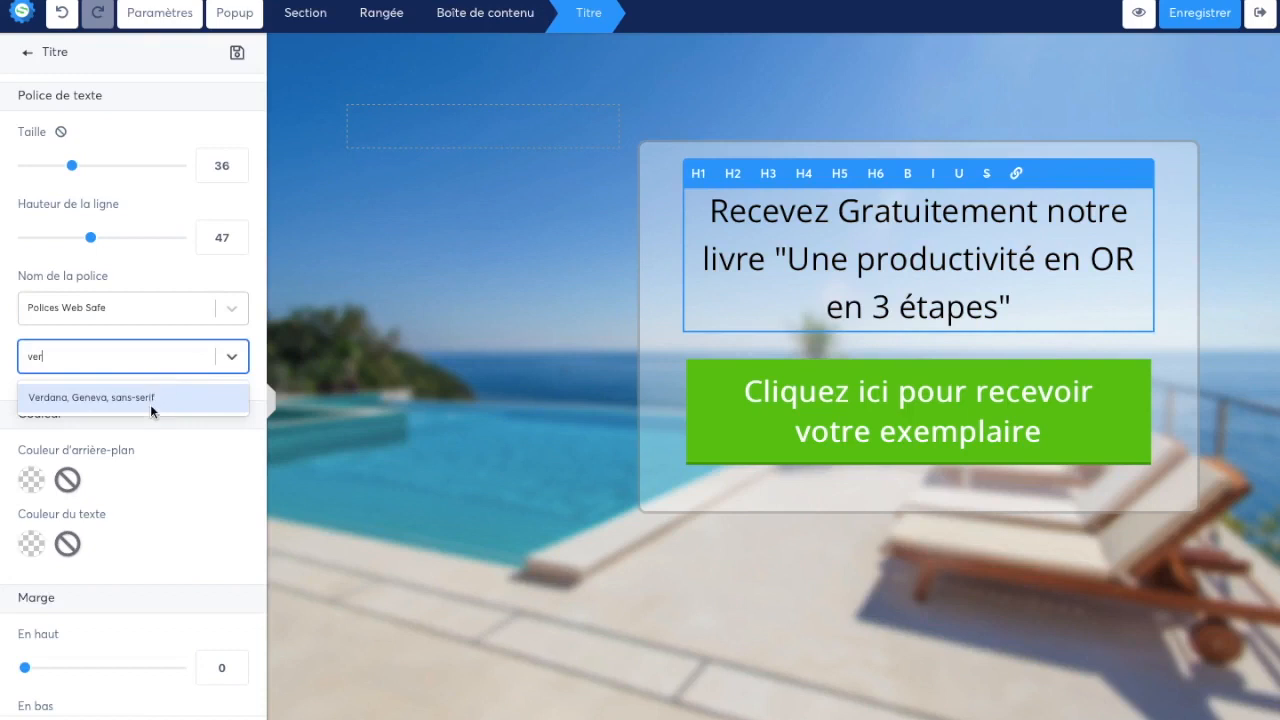
left_click(150, 401)
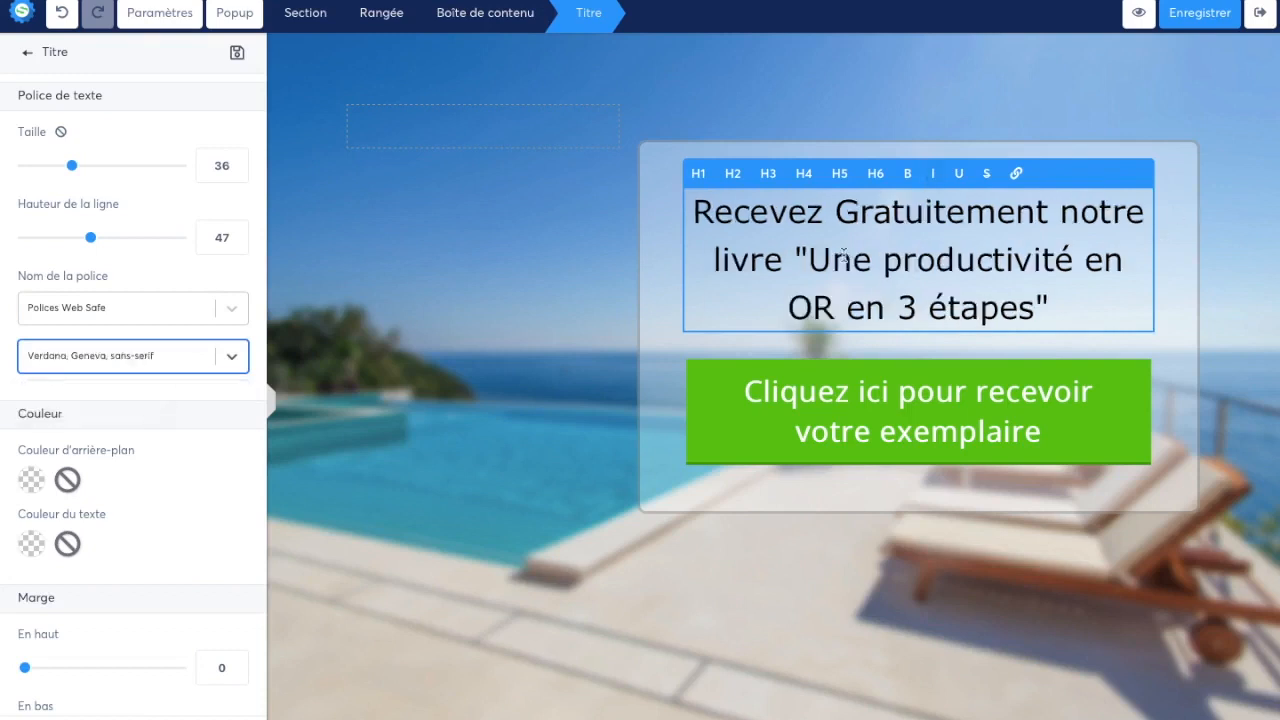
Toggle bold and italic formatting on and off for the headline
left_click(908, 176)
left_click(908, 176)
left_click(933, 174)
left_click(933, 174)
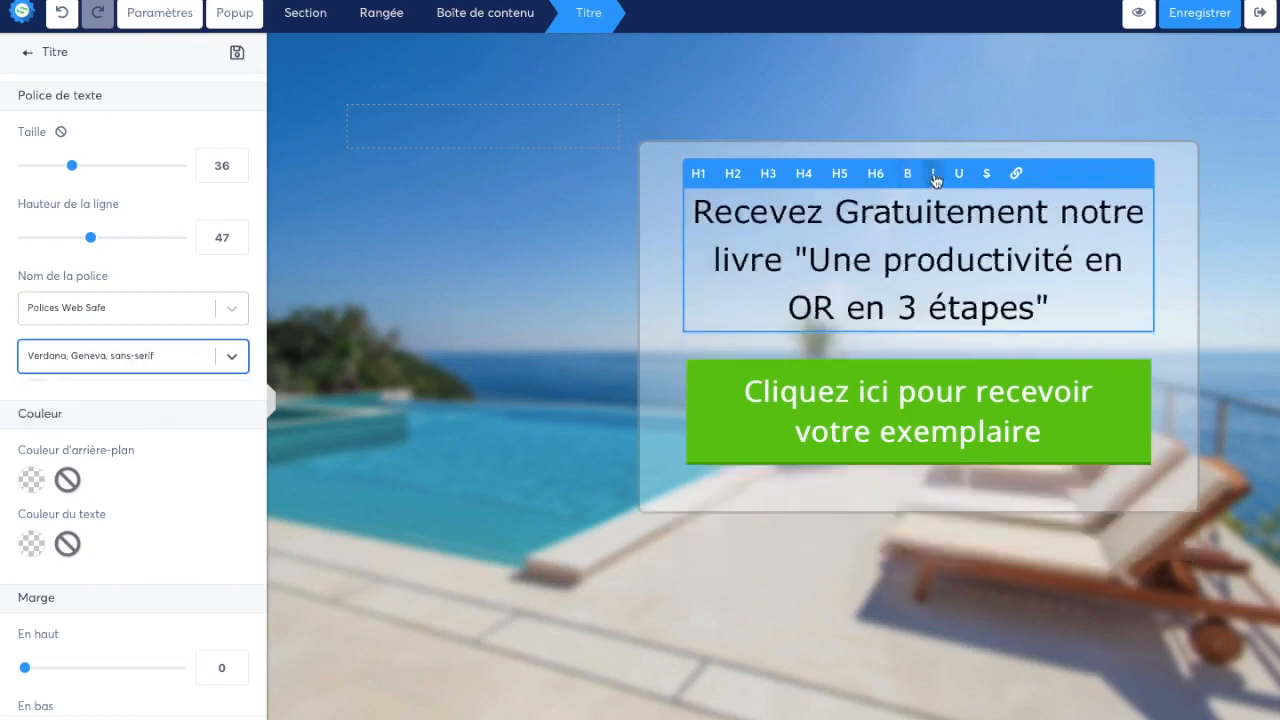
Examine the green button's settings and the choices available for its action
left_click(903, 398)
left_click(903, 398)
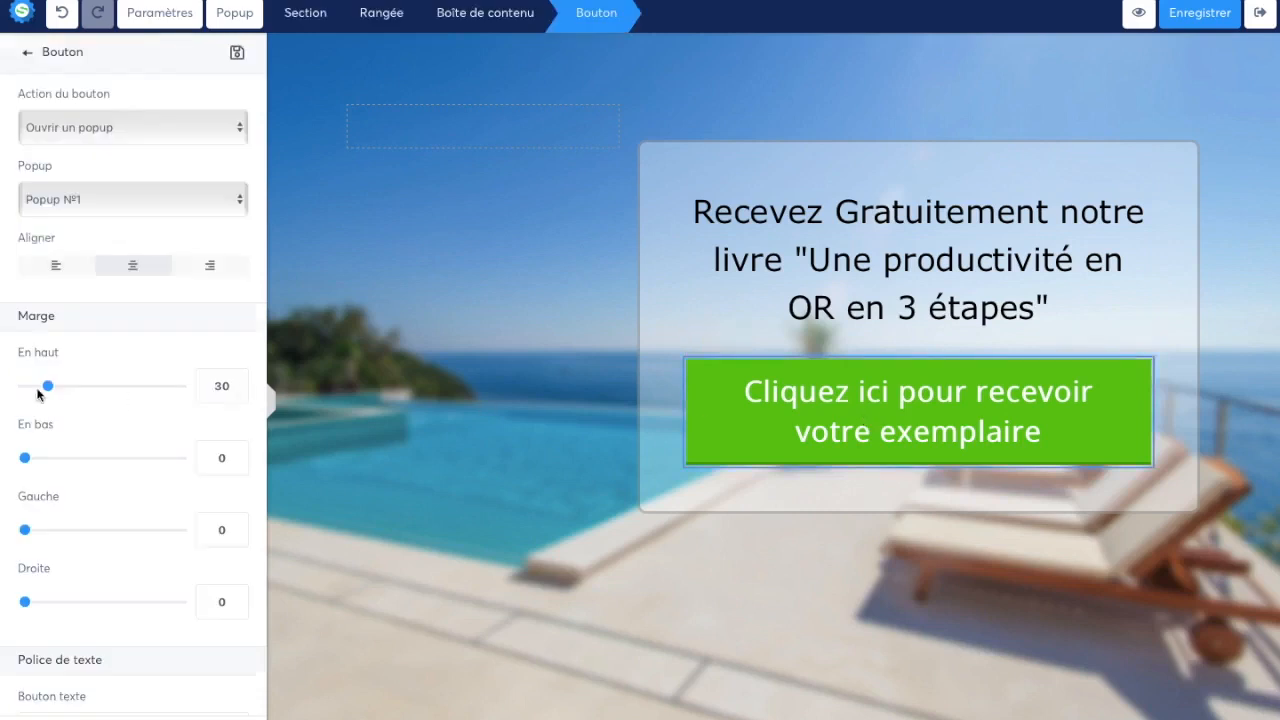
scroll(40, 390, "down", 5)
scroll(144, 350, "up", 4)
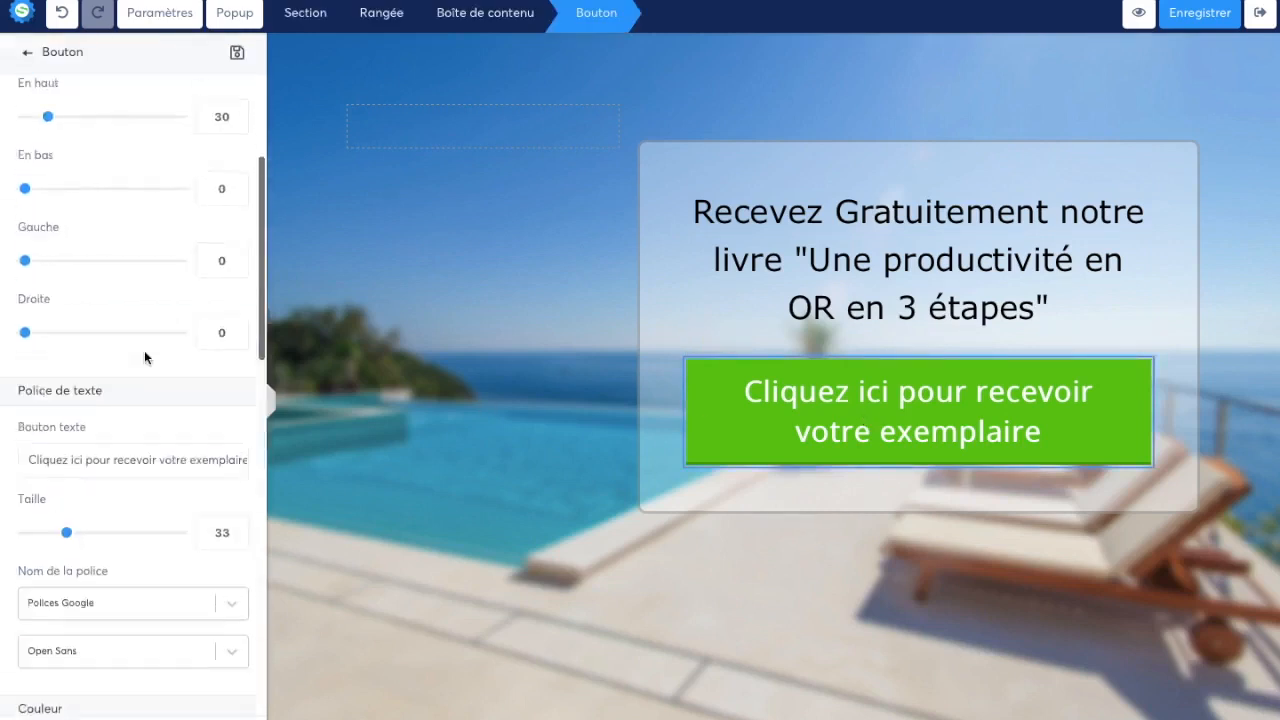
scroll(110, 450, "up", 3)
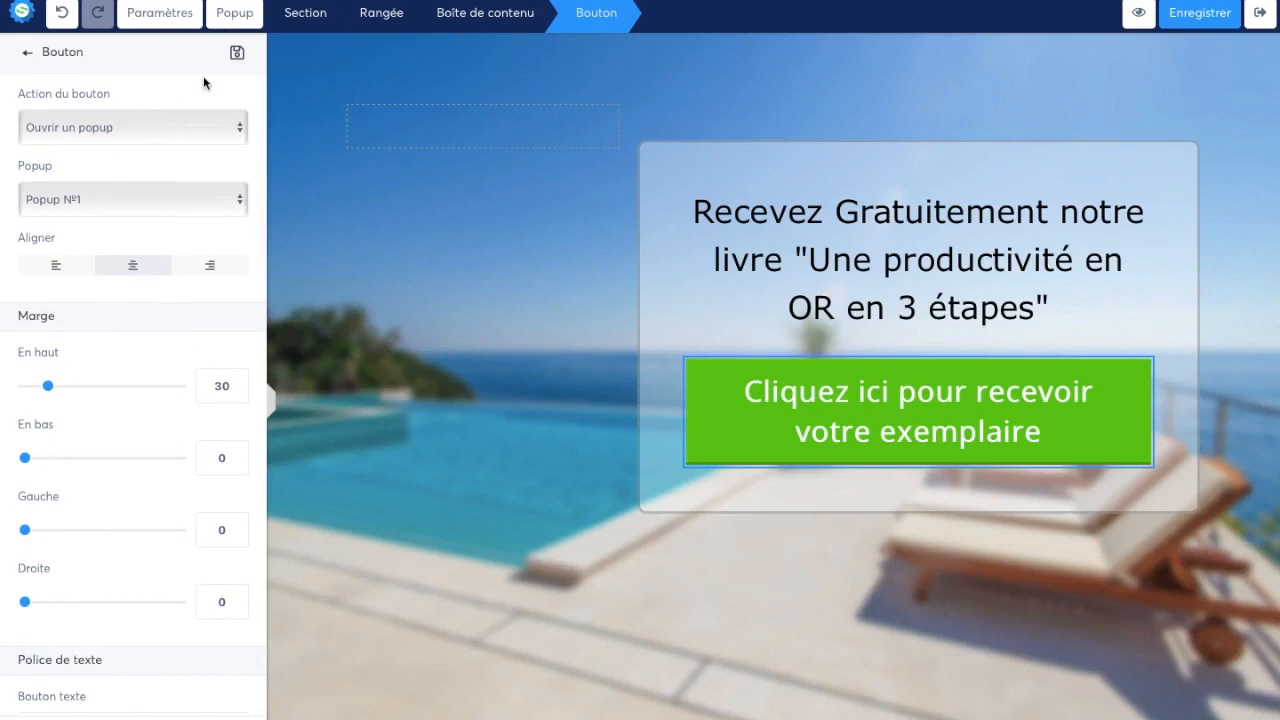
left_click(167, 127)
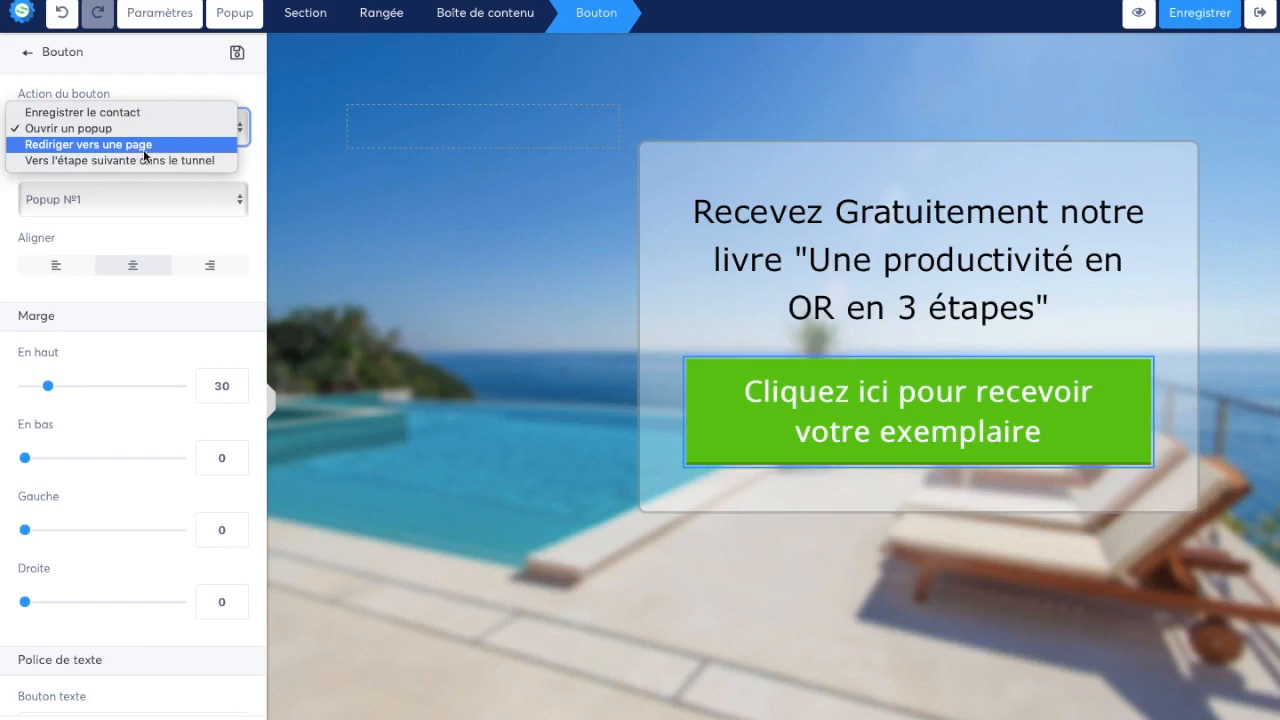
left_click(209, 94)
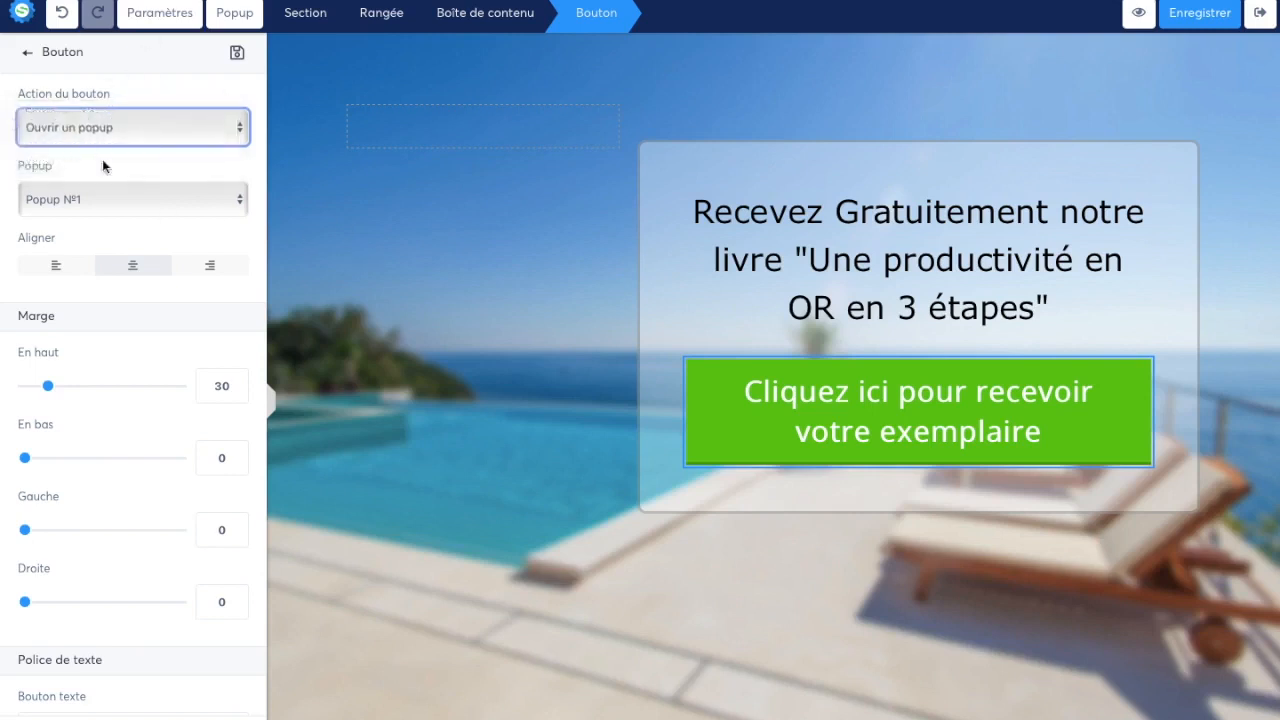
Review the green button's margin, font, colour, padding, corner rounding, border and delayed-appearance settings, then deselect it
scroll(191, 360, "down", 3)
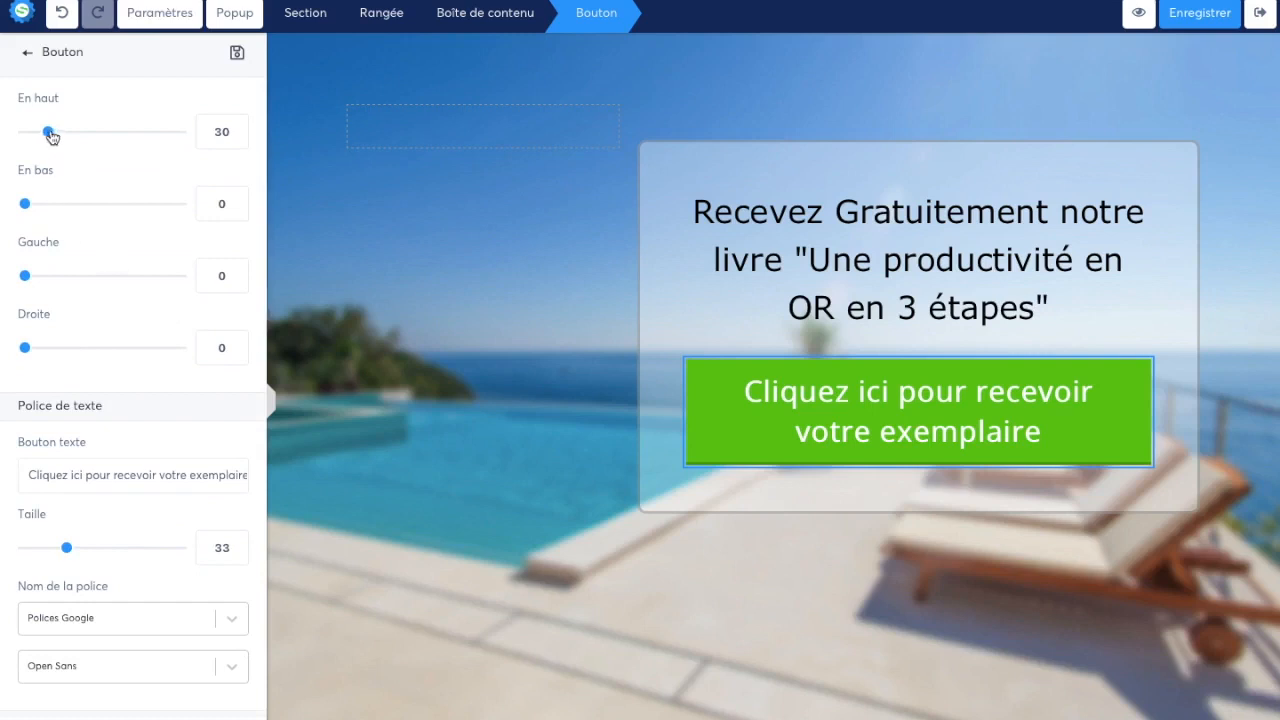
scroll(49, 131, "up", 2)
mouse_move(49, 280)
left_mouse_down()
mouse_move(20, 277)
mouse_move(119, 278)
mouse_move(34, 277)
mouse_move(51, 277)
left_mouse_up()
left_click(242, 293)
left_click(242, 293)
left_click(242, 293)
left_click(242, 293)
scroll(171, 434, "down", 10)
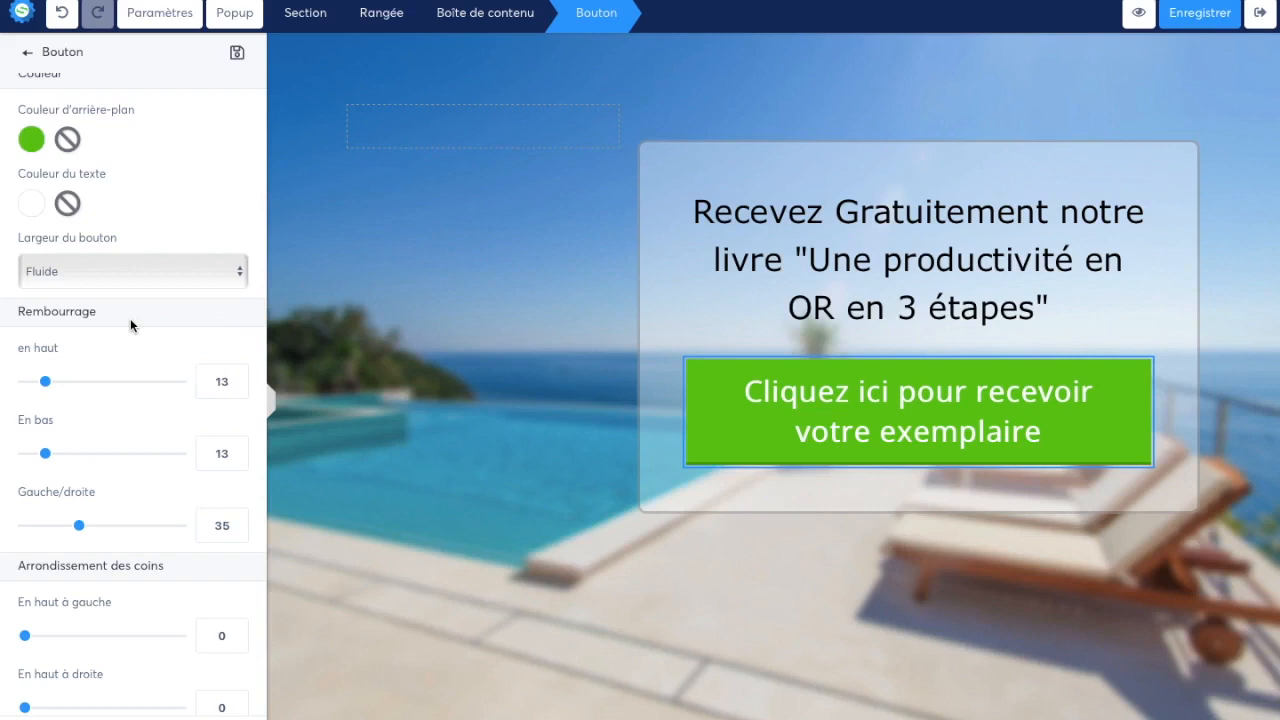
scroll(130, 318, "down", 5)
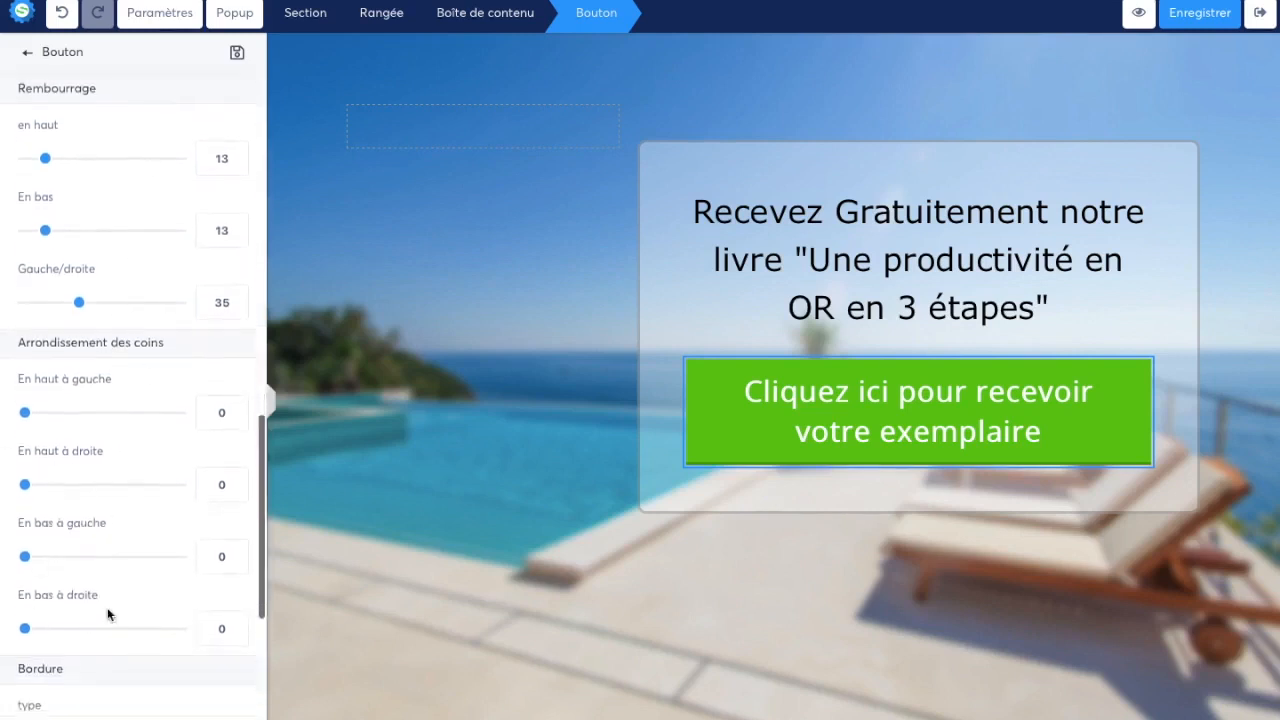
left_click_drag(106, 349, 165, 344)
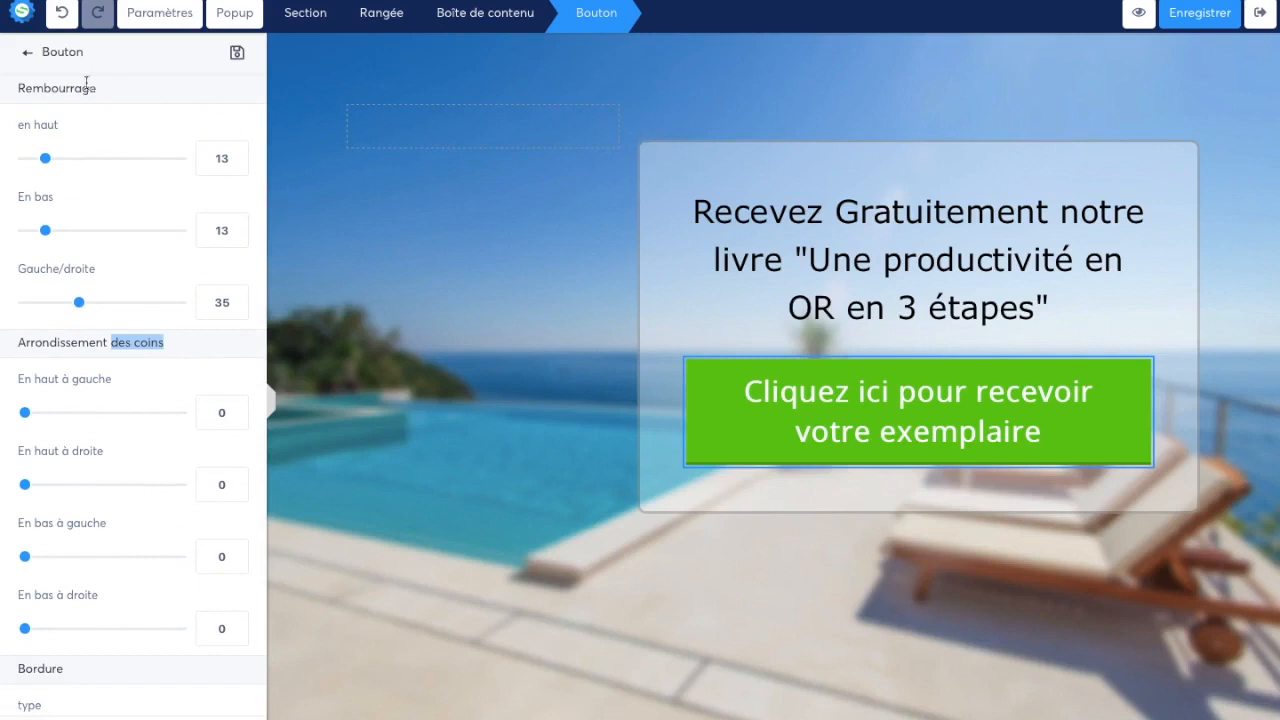
scroll(40, 410, "down", 7)
scroll(66, 540, "down", 3)
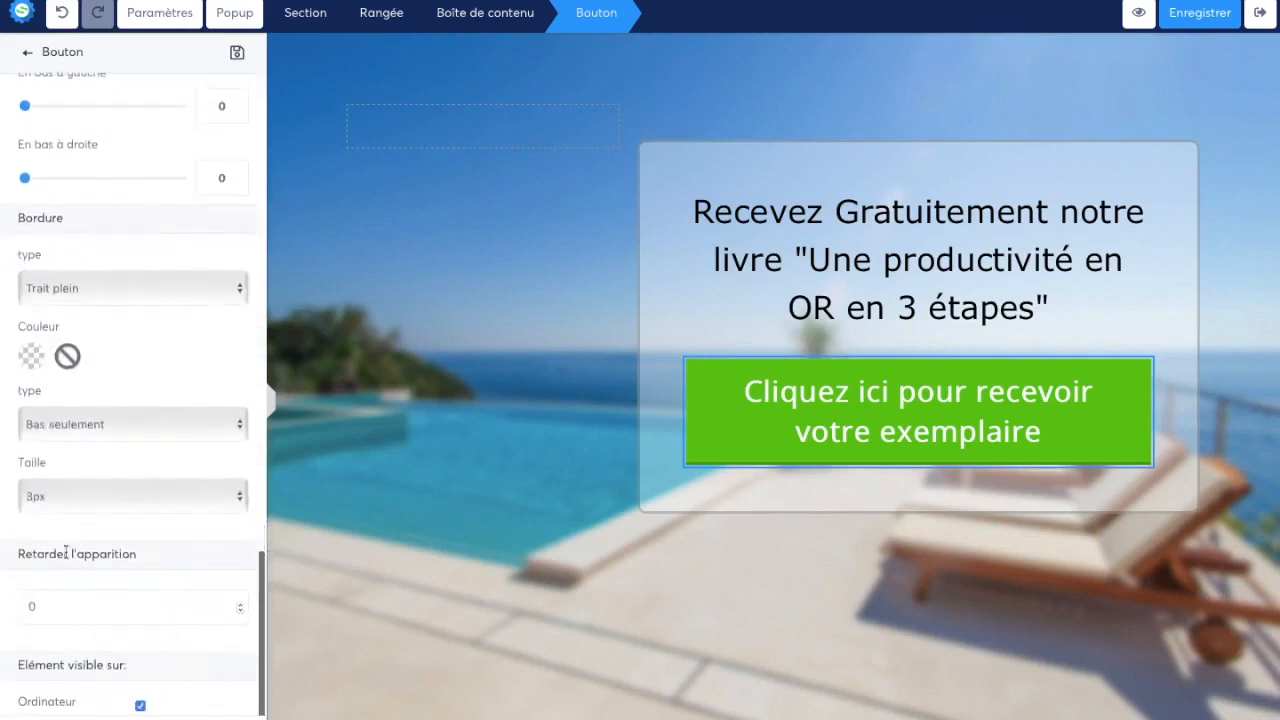
scroll(171, 329, "up", 10)
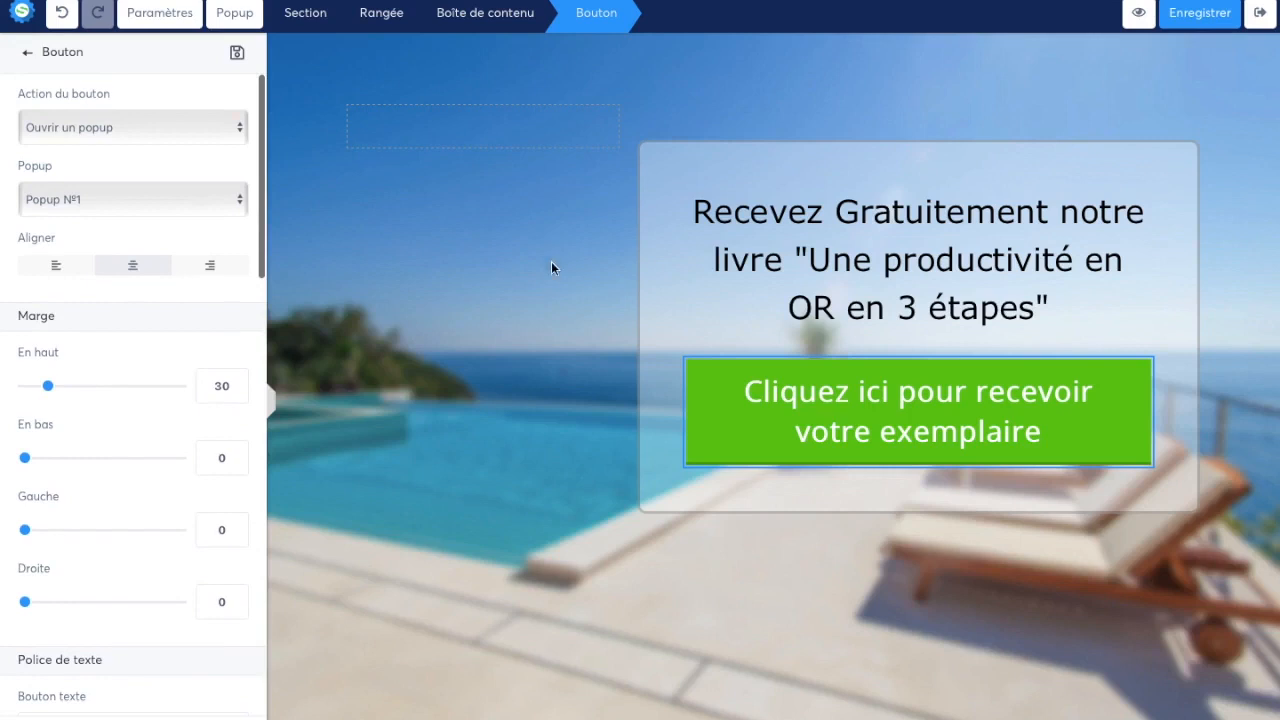
left_click(668, 323)
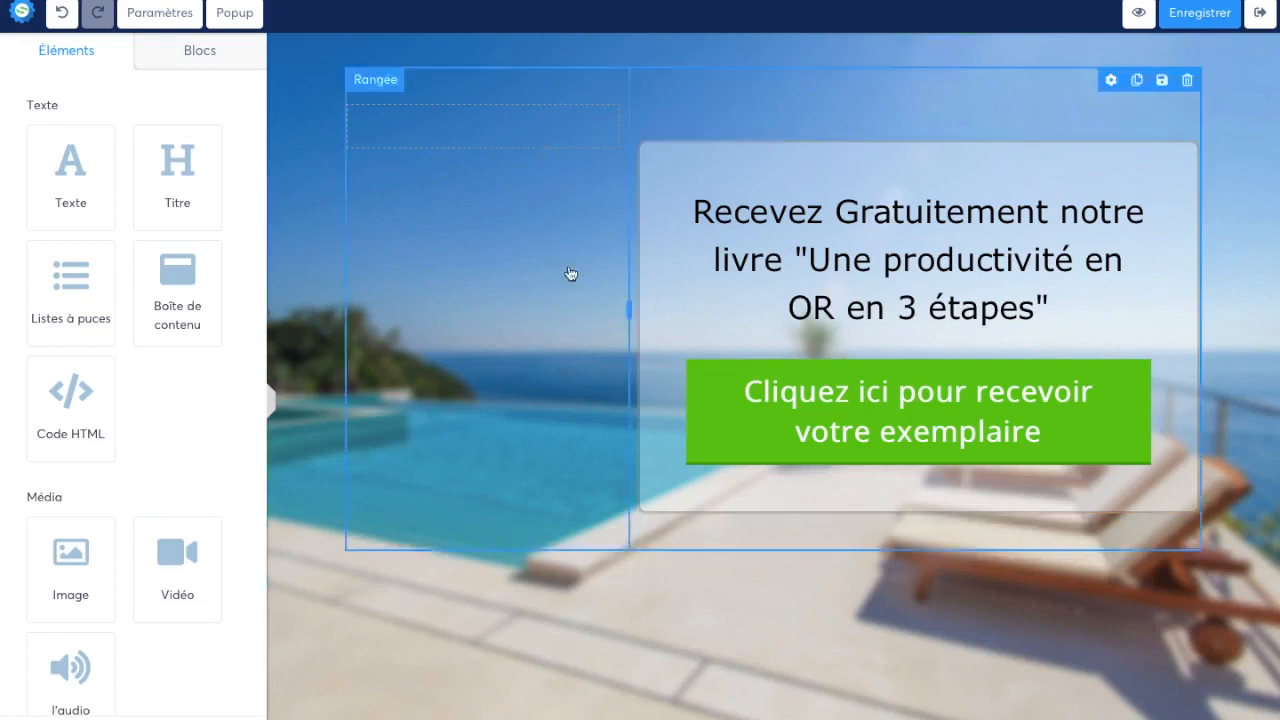
Set the opacity of the content box's background colour to 70
left_click(664, 298)
scroll(30, 325, "down", 3)
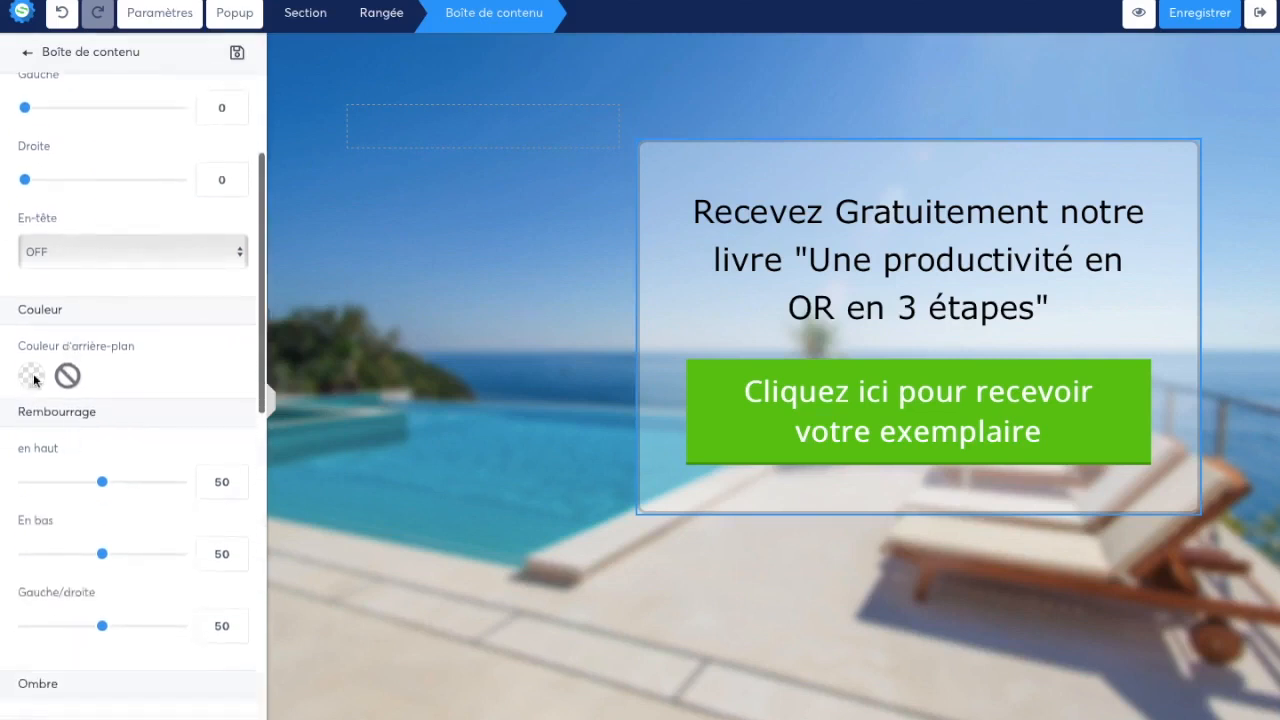
left_click(31, 373)
left_click(55, 324)
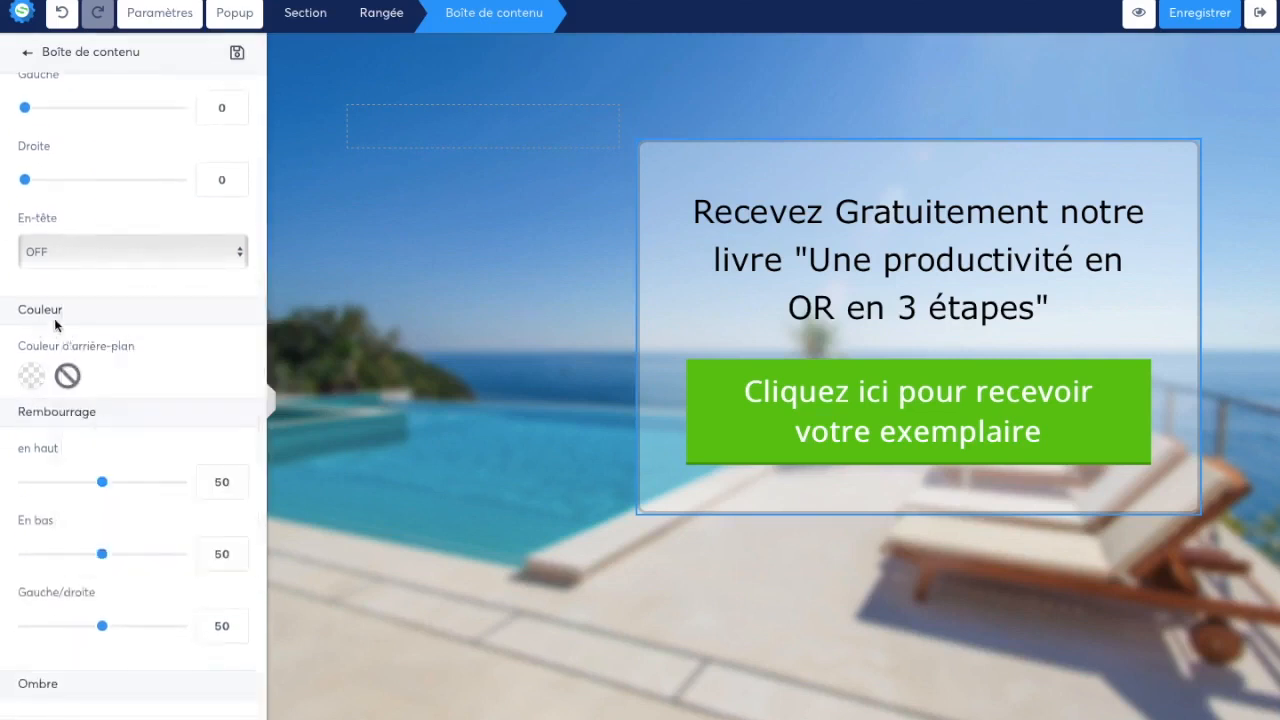
left_click(38, 376)
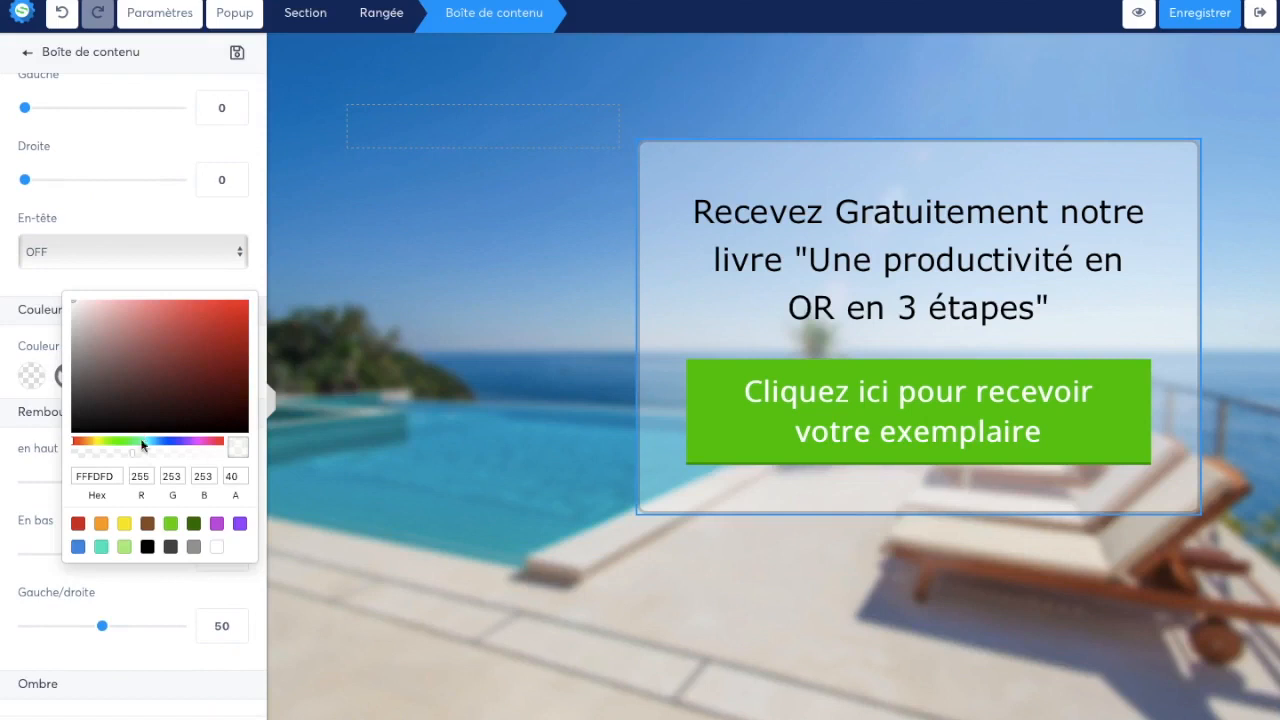
left_click_drag(143, 460, 153, 453)
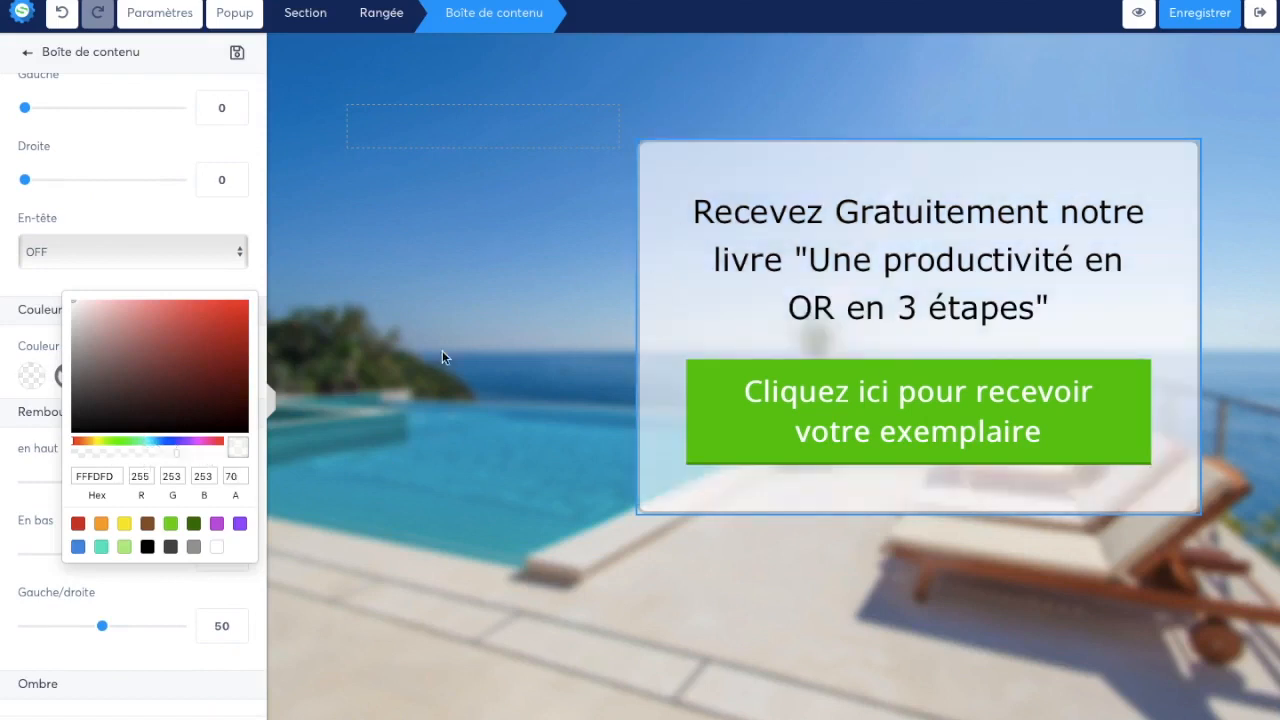
left_click(521, 403)
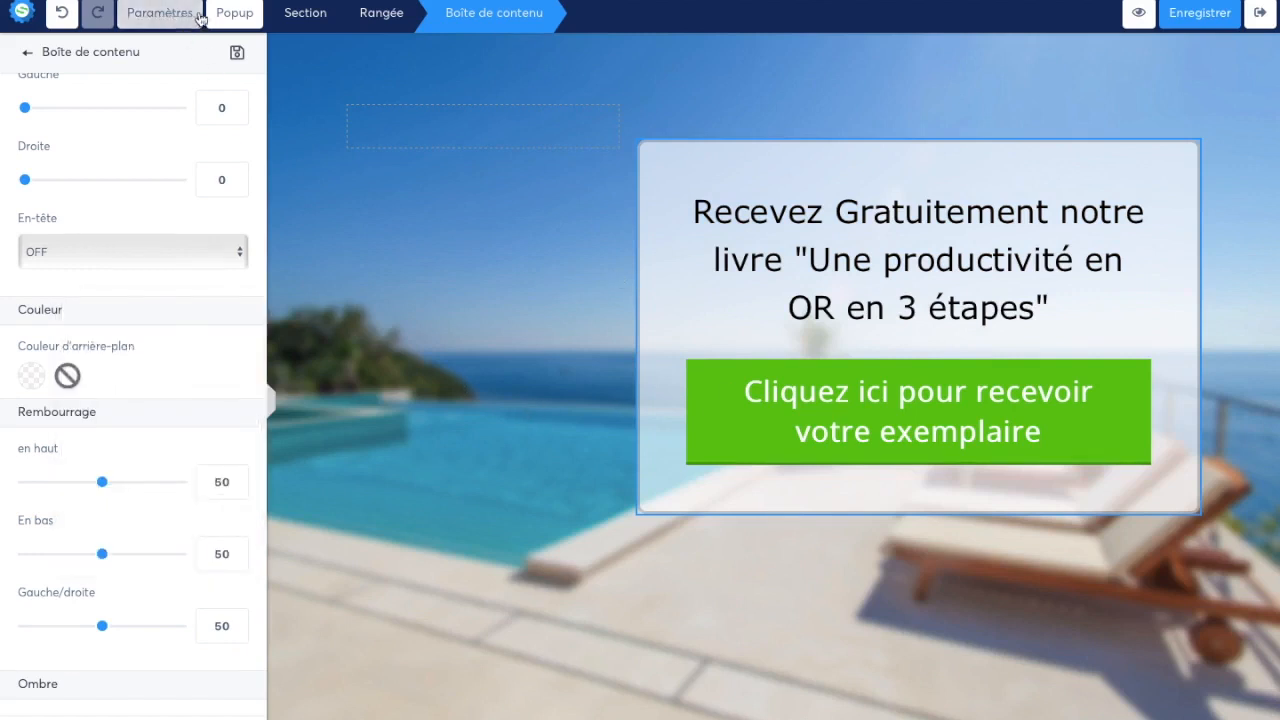
Display Popup N°1 and replace its title with "À quelle adresse email souhaitez-vous recevoir votre exemplaire ?"
left_click(237, 21)
left_click(220, 55)
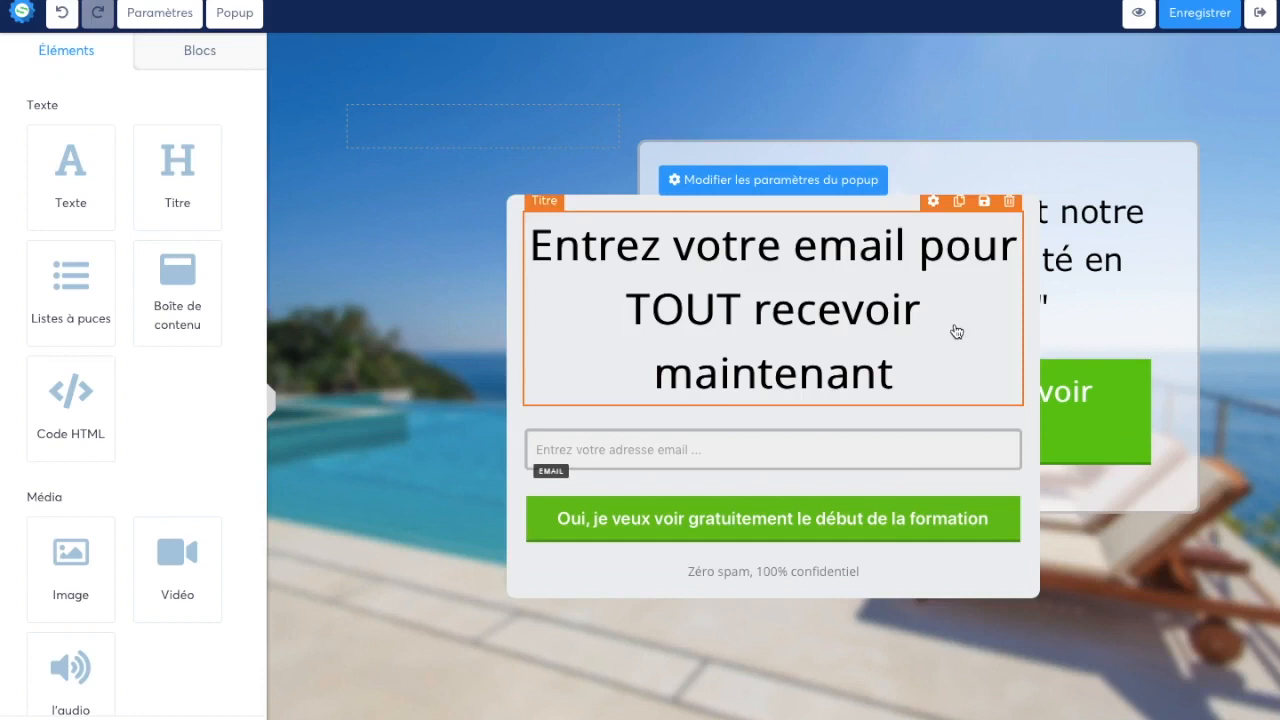
left_click(730, 250)
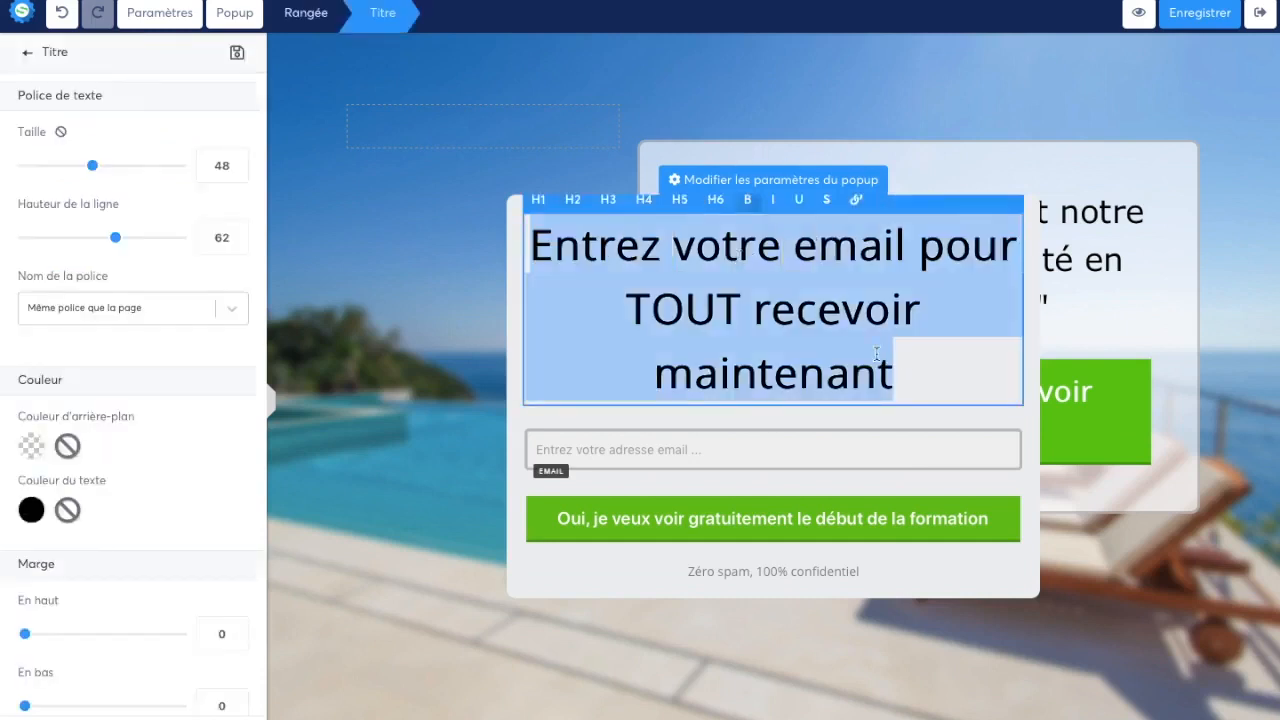
key("BackSpace")
type("À")
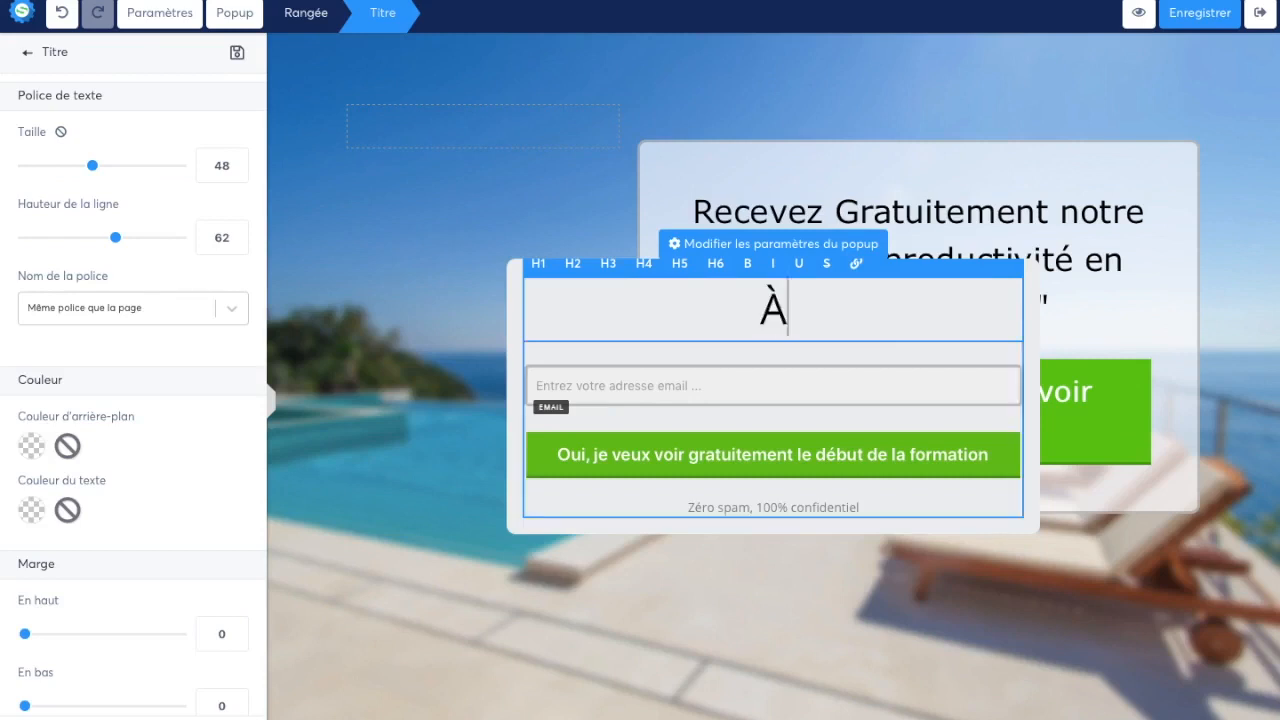
type(" quelle adr")
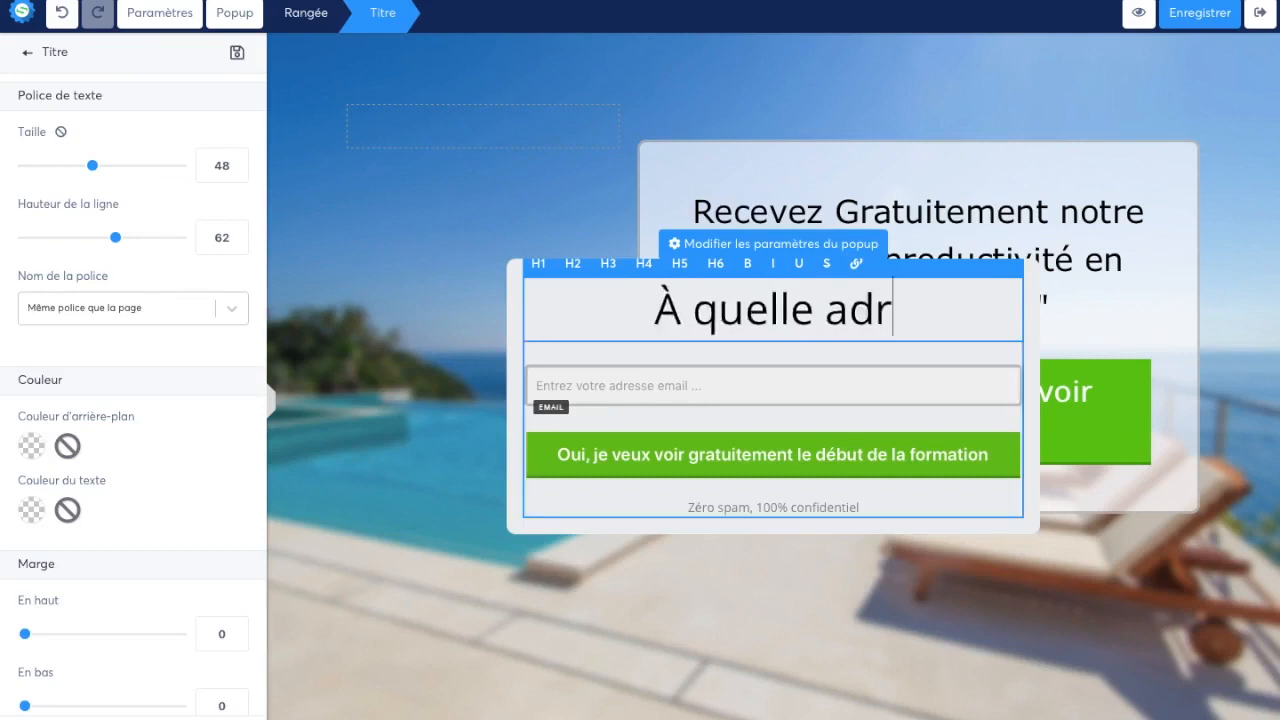
type("esse email ")
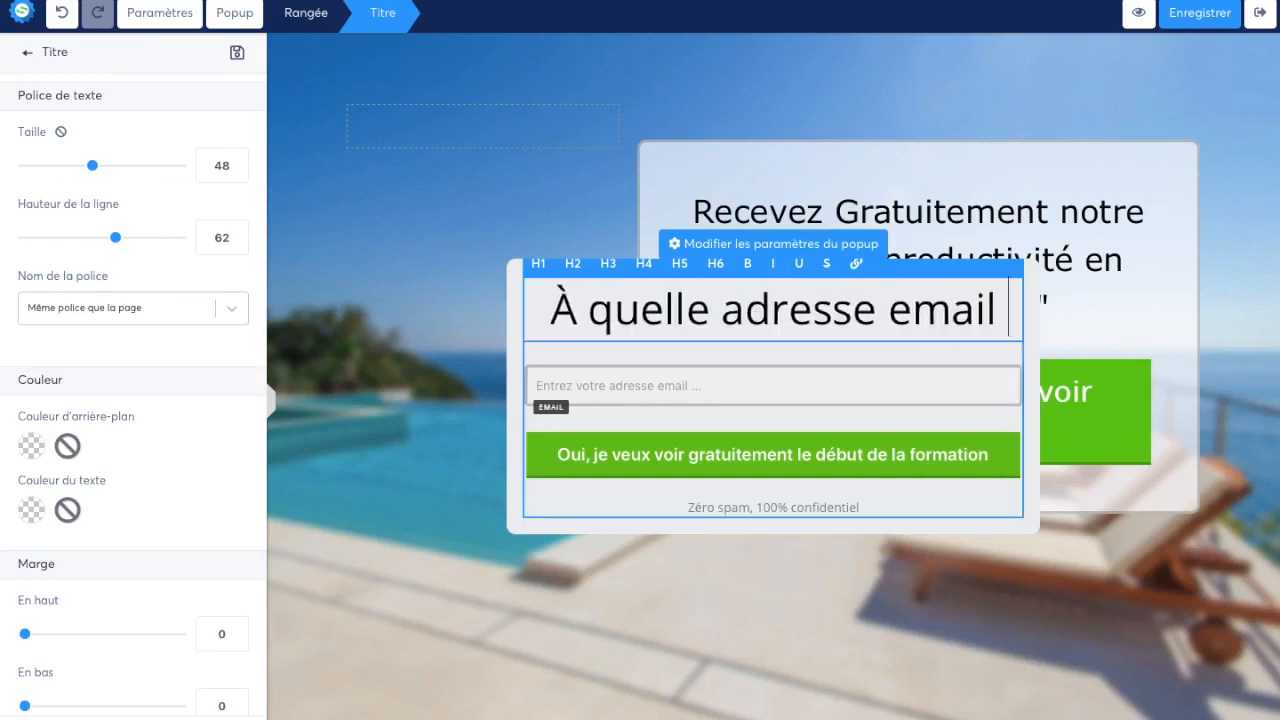
type("souhaitez-vous ")
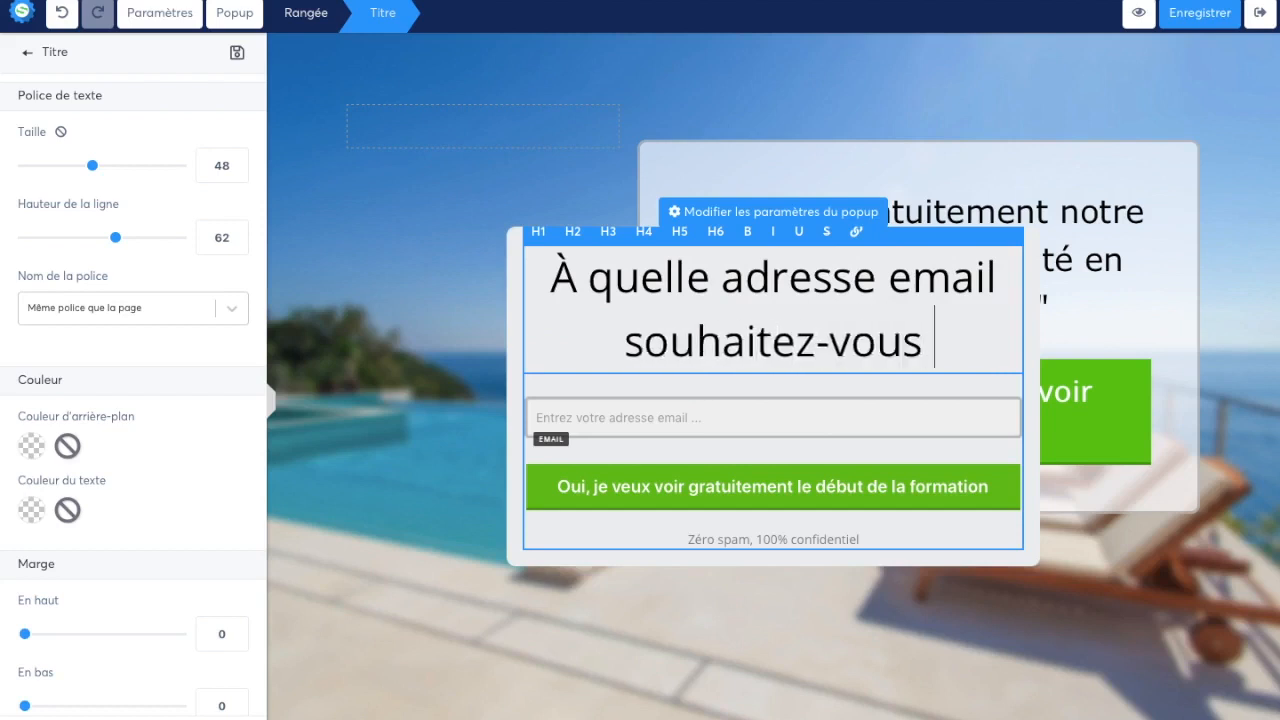
type("recevoir votr")
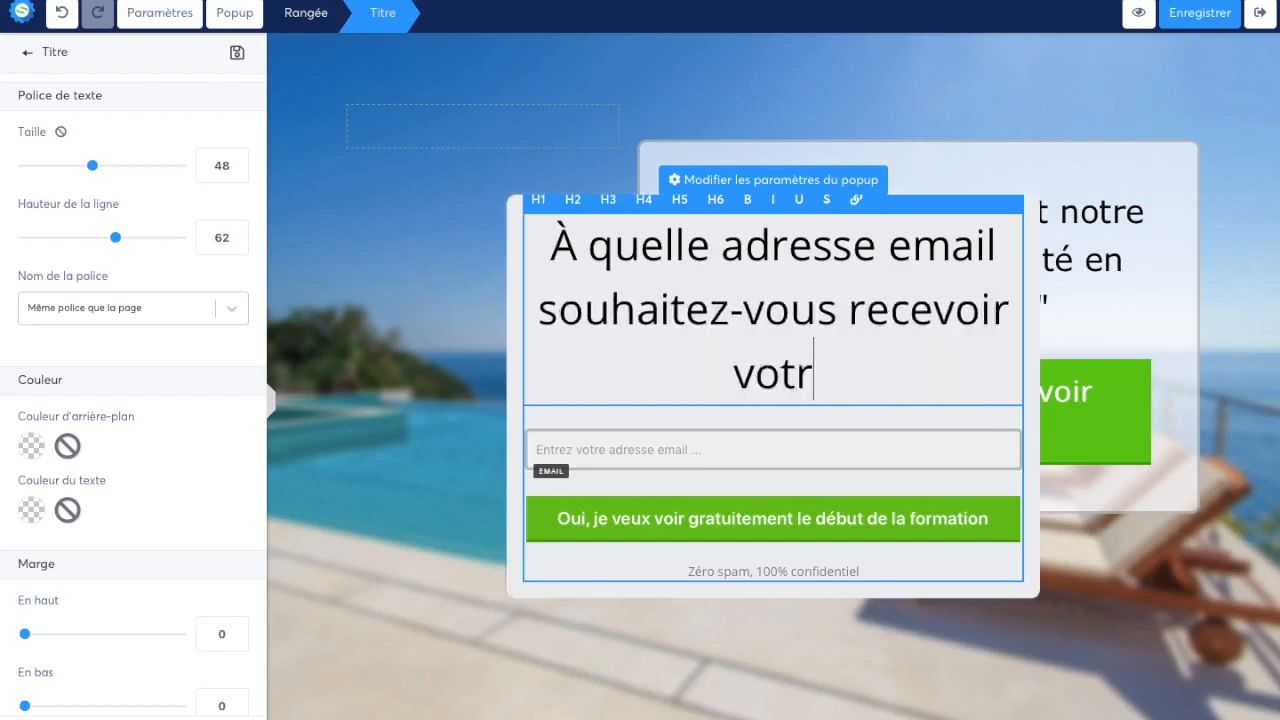
type("e exemplaire ?")
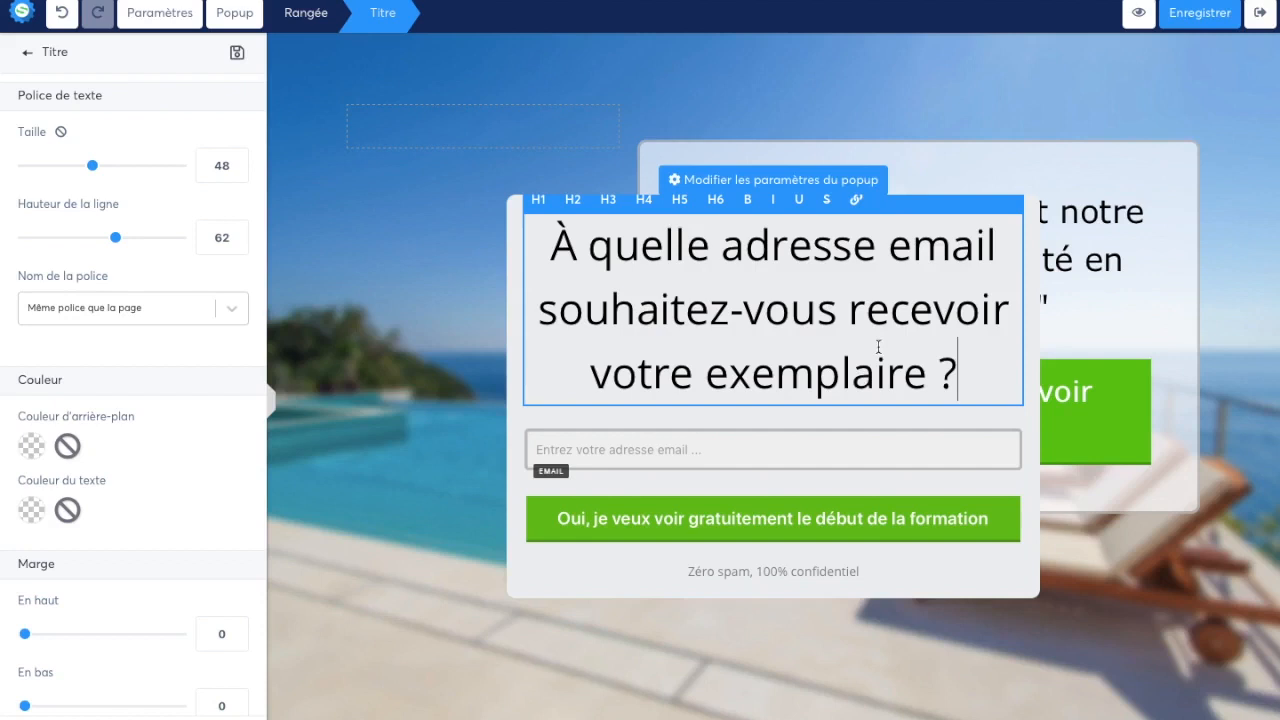
Set the popup title's font to the web-safe Verdana, Geneva, sans-serif and its size to 38
key("ctrl+a")
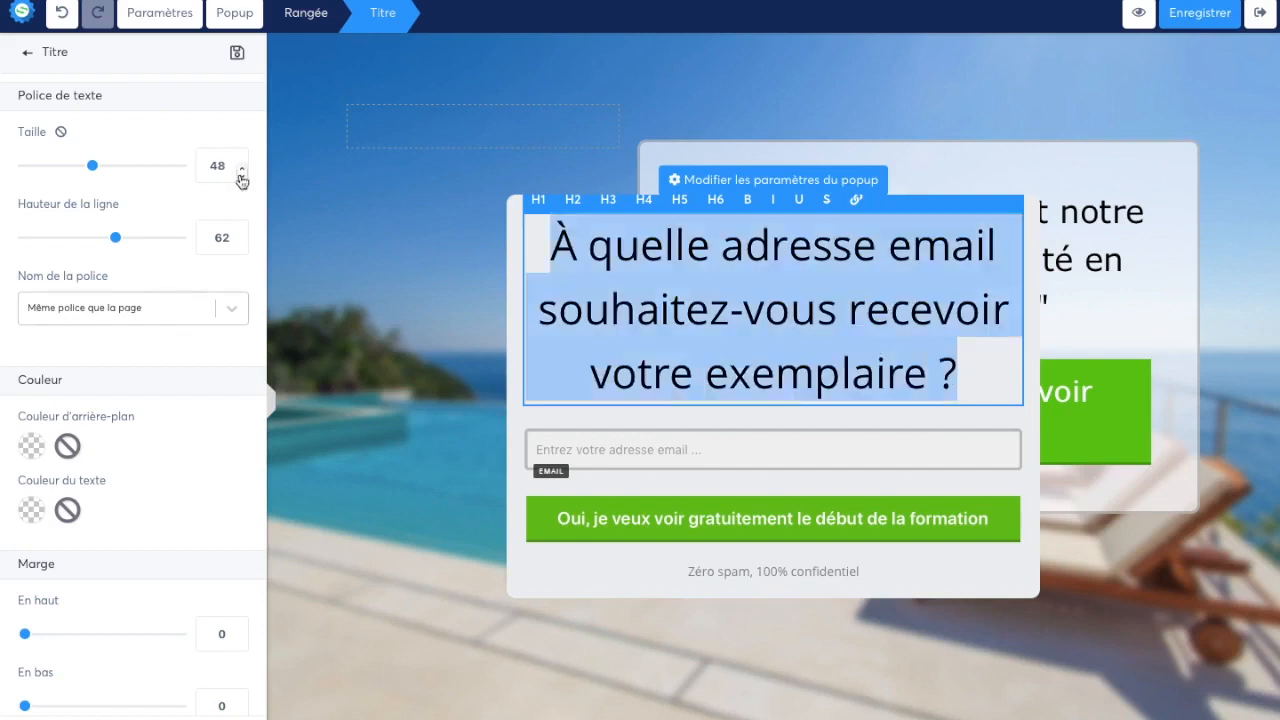
left_click_drag(93, 168, 79, 171)
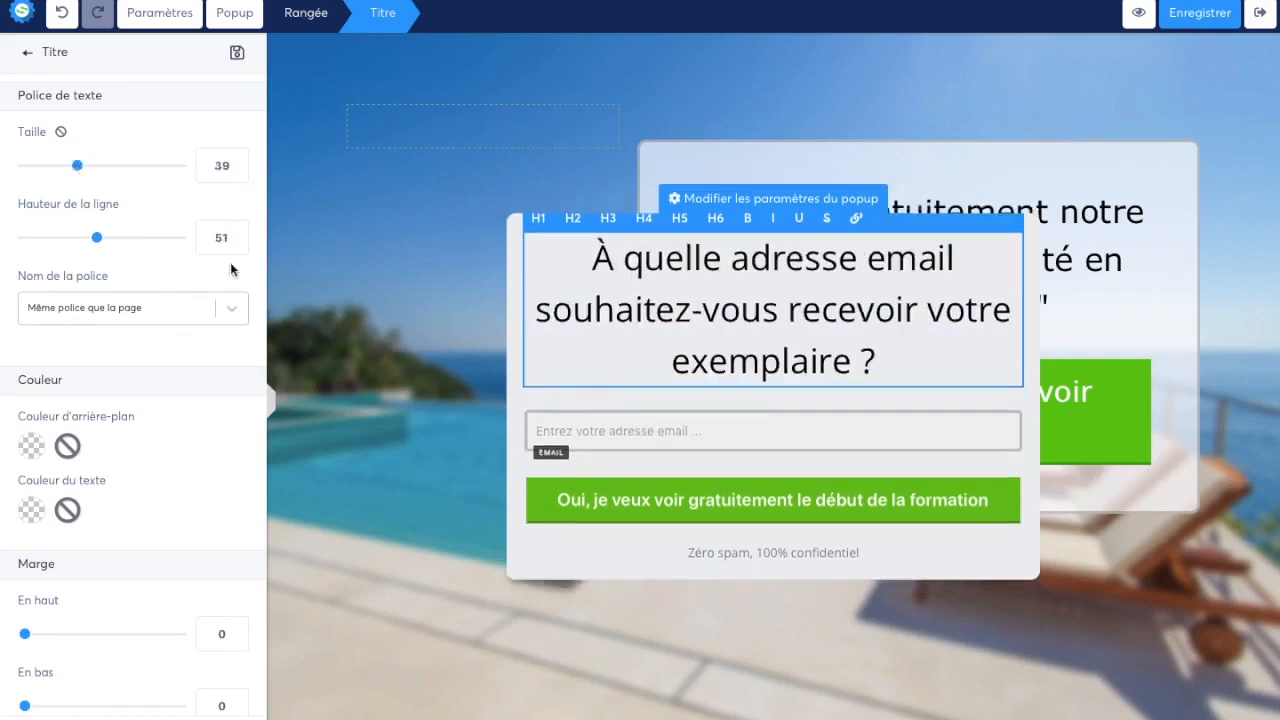
left_click(229, 307)
left_click(200, 401)
left_click(176, 357)
type("ver")
left_click(179, 400)
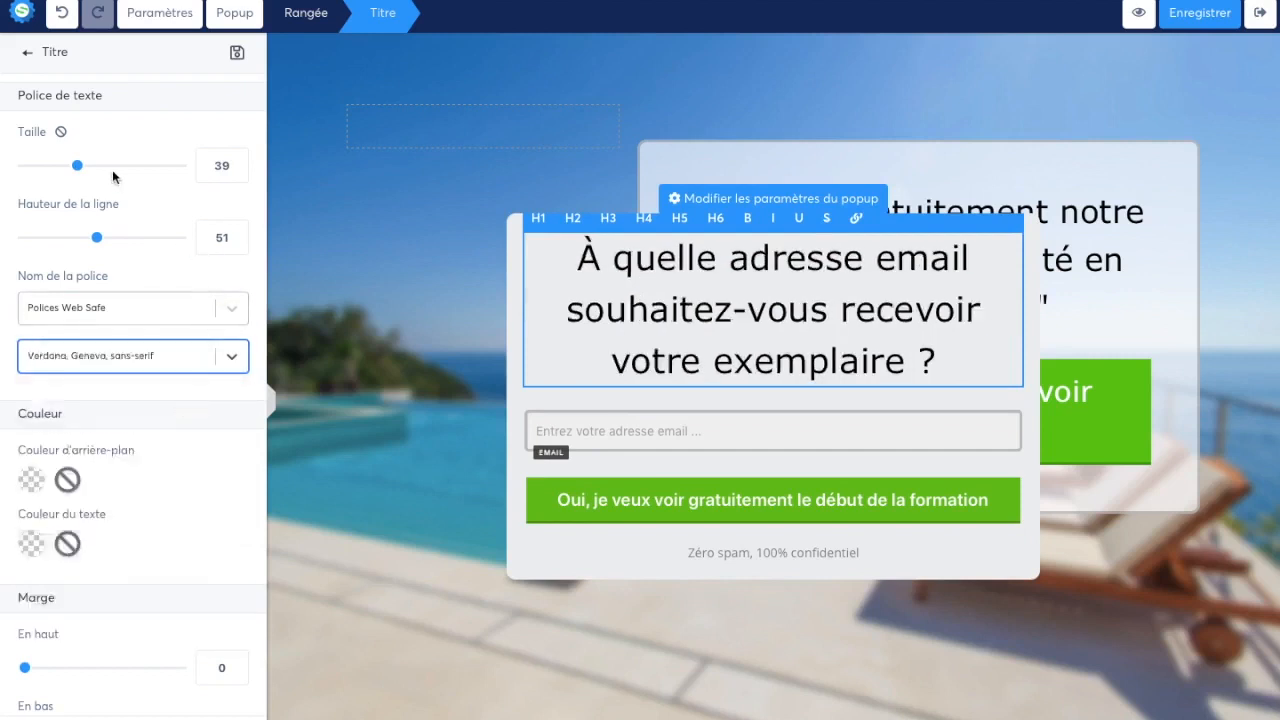
left_click_drag(83, 176, 78, 176)
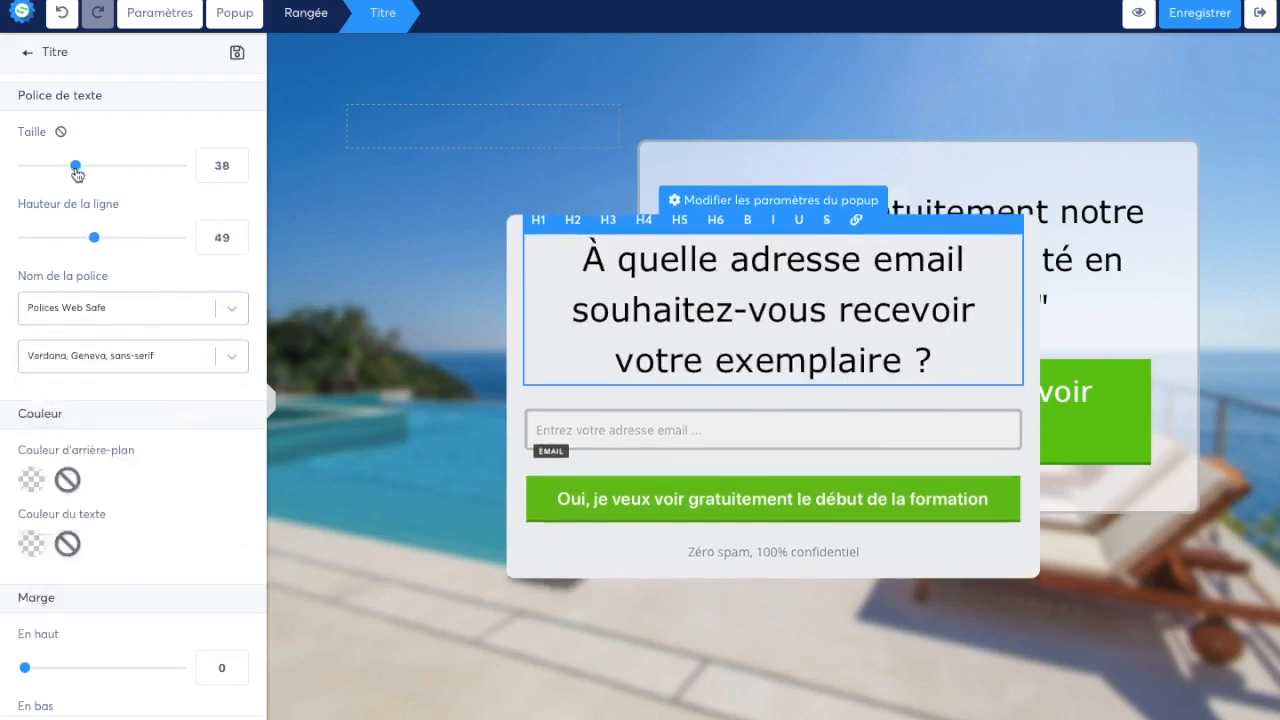
left_click(660, 463)
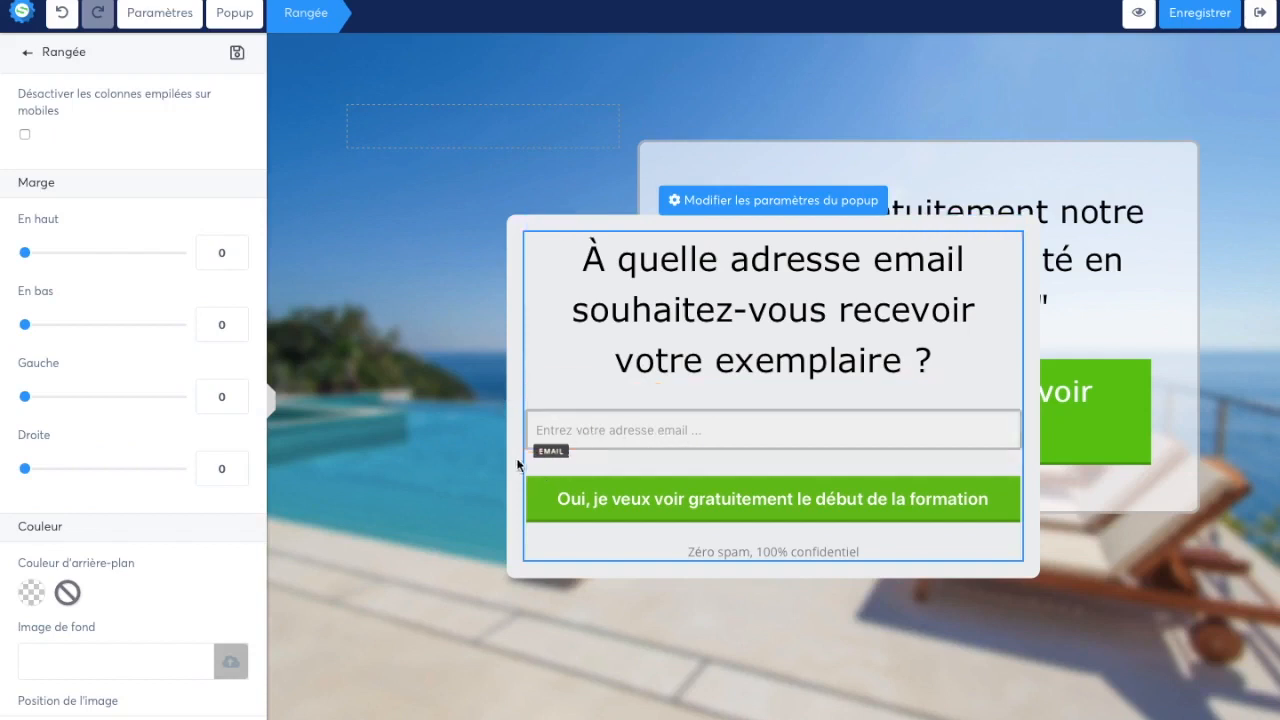
Add a form field between the popup's title and email field, with its data type set to Prénom
left_click(420, 502)
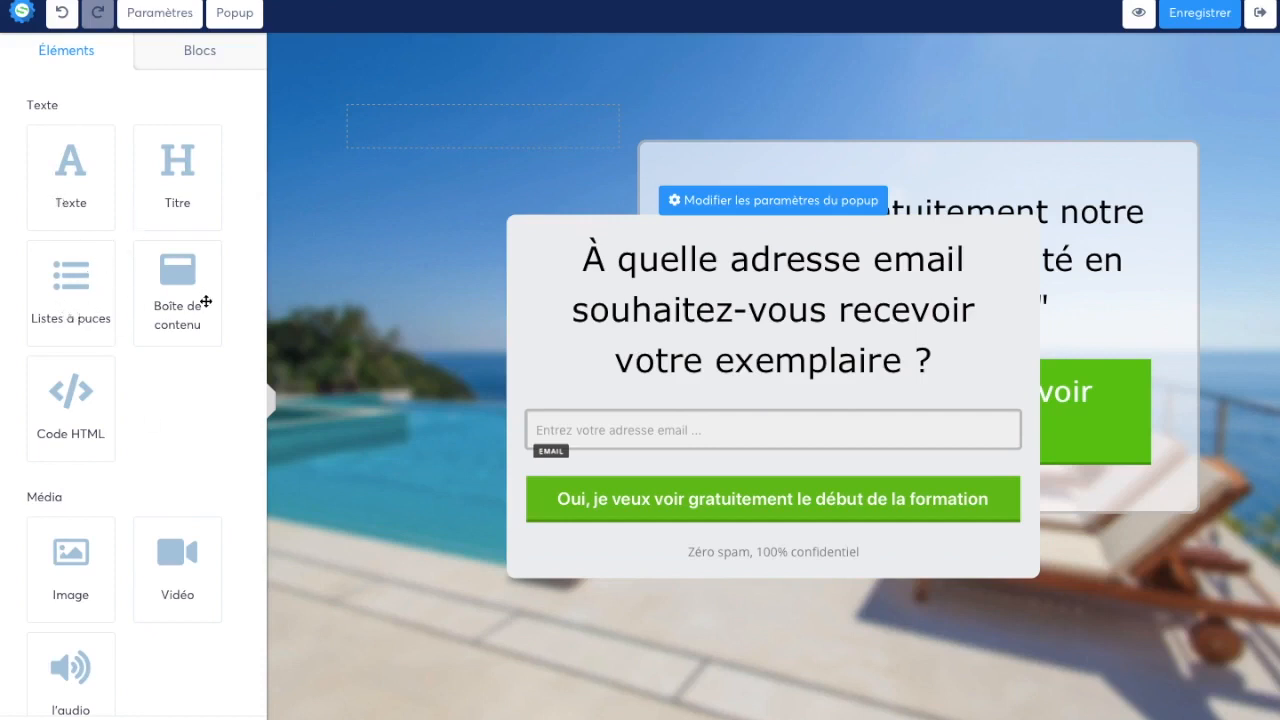
scroll(143, 465, "down", 5)
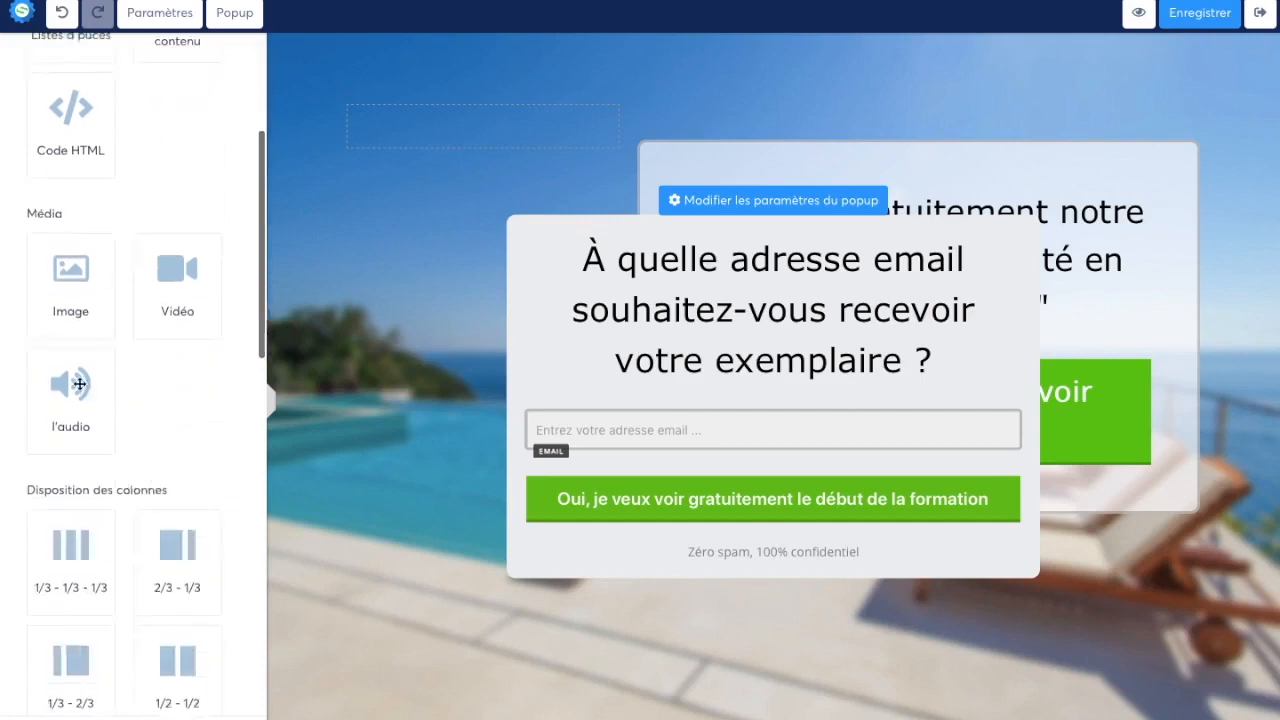
scroll(99, 328, "down", 7)
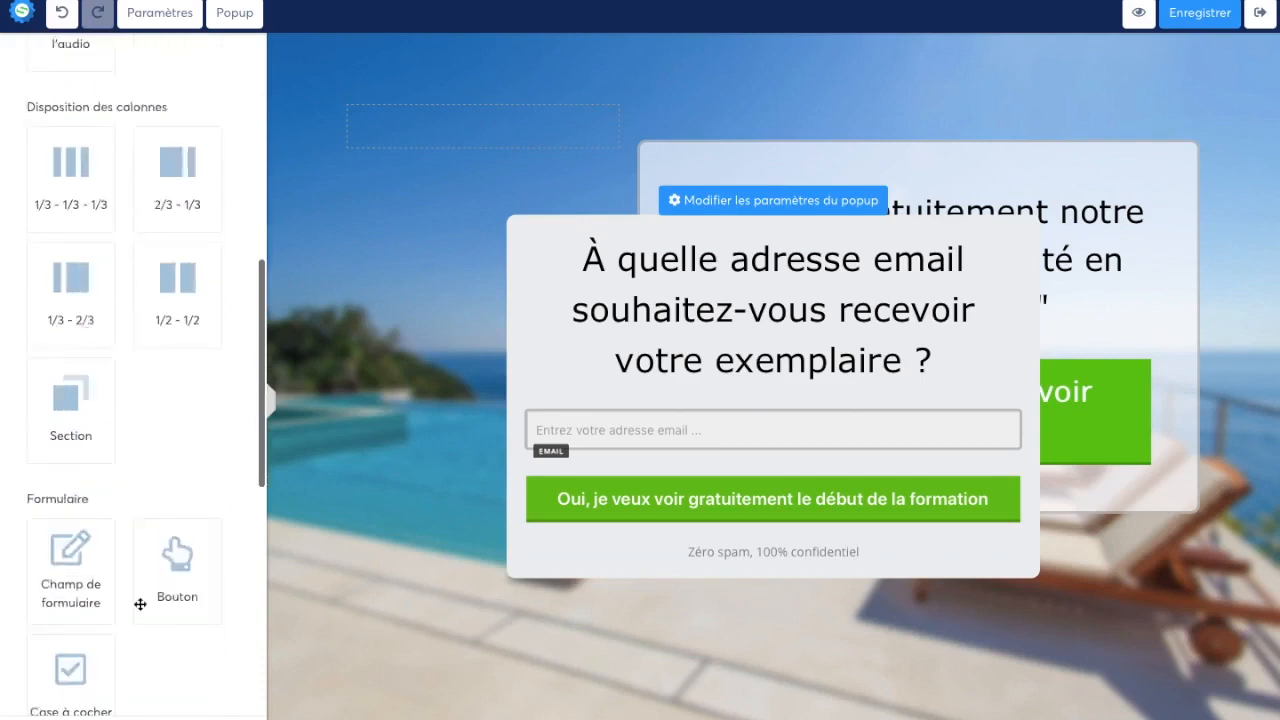
scroll(143, 429, "down", 5)
scroll(150, 440, "down", 4)
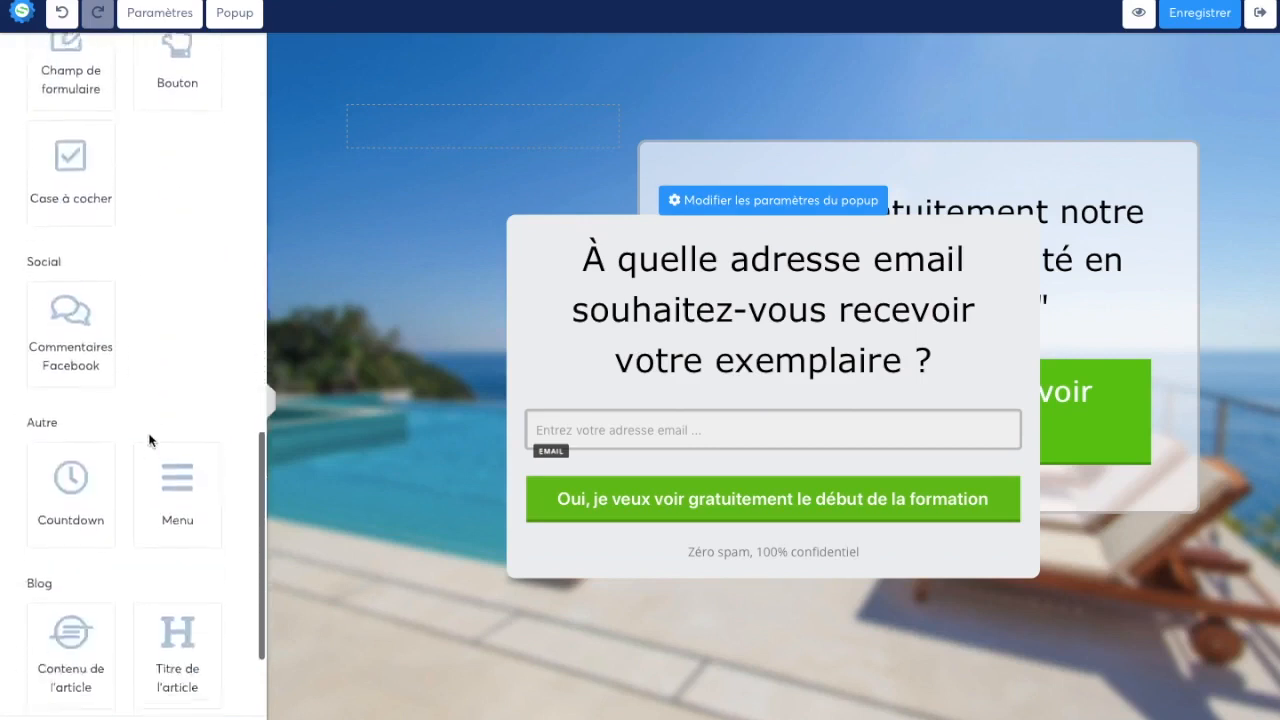
scroll(145, 410, "down", 3)
scroll(143, 389, "up", 8)
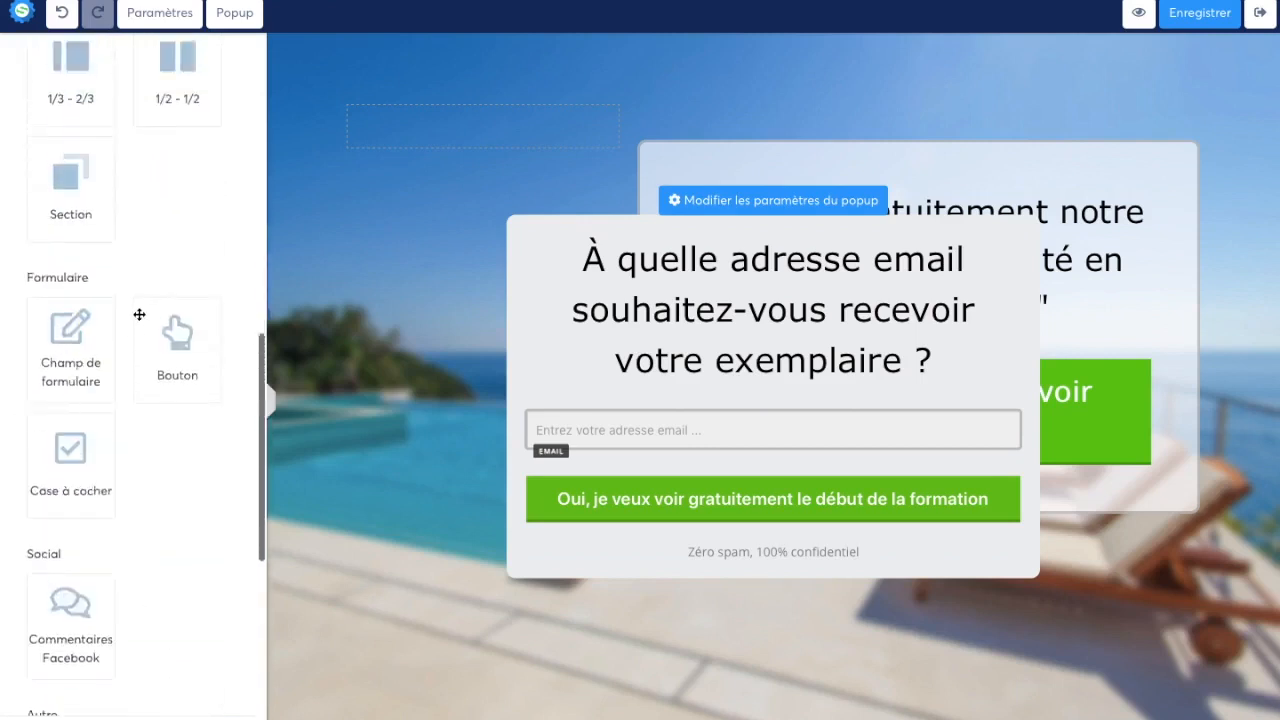
left_click_drag(76, 369, 723, 421)
left_click(721, 406)
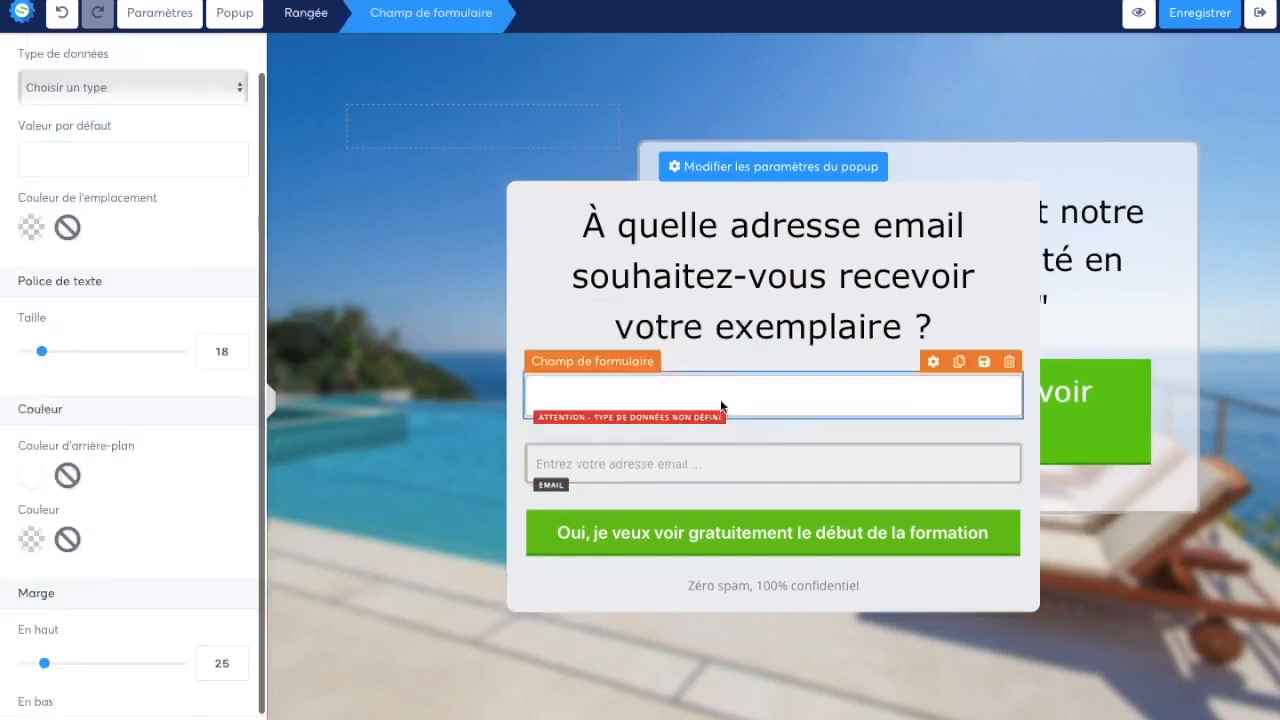
left_click(123, 128)
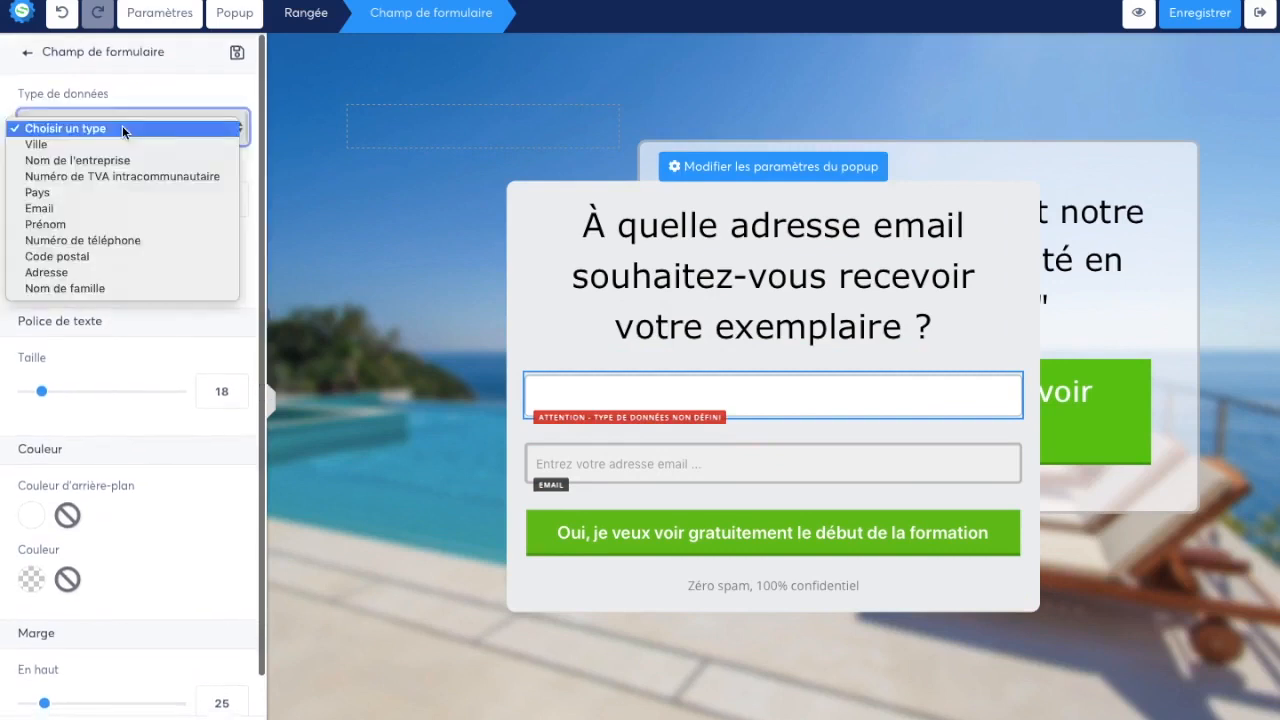
left_click(108, 224)
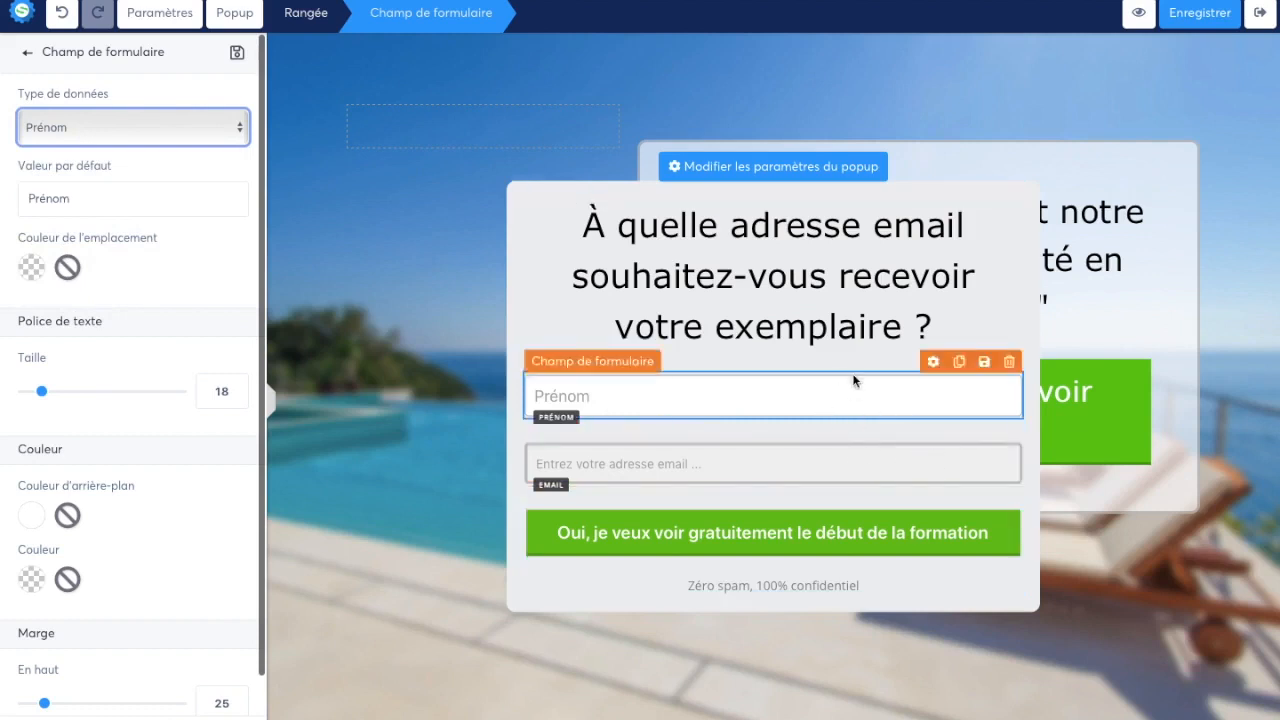
Set the background colour of the popup's email field to white
left_click(933, 430)
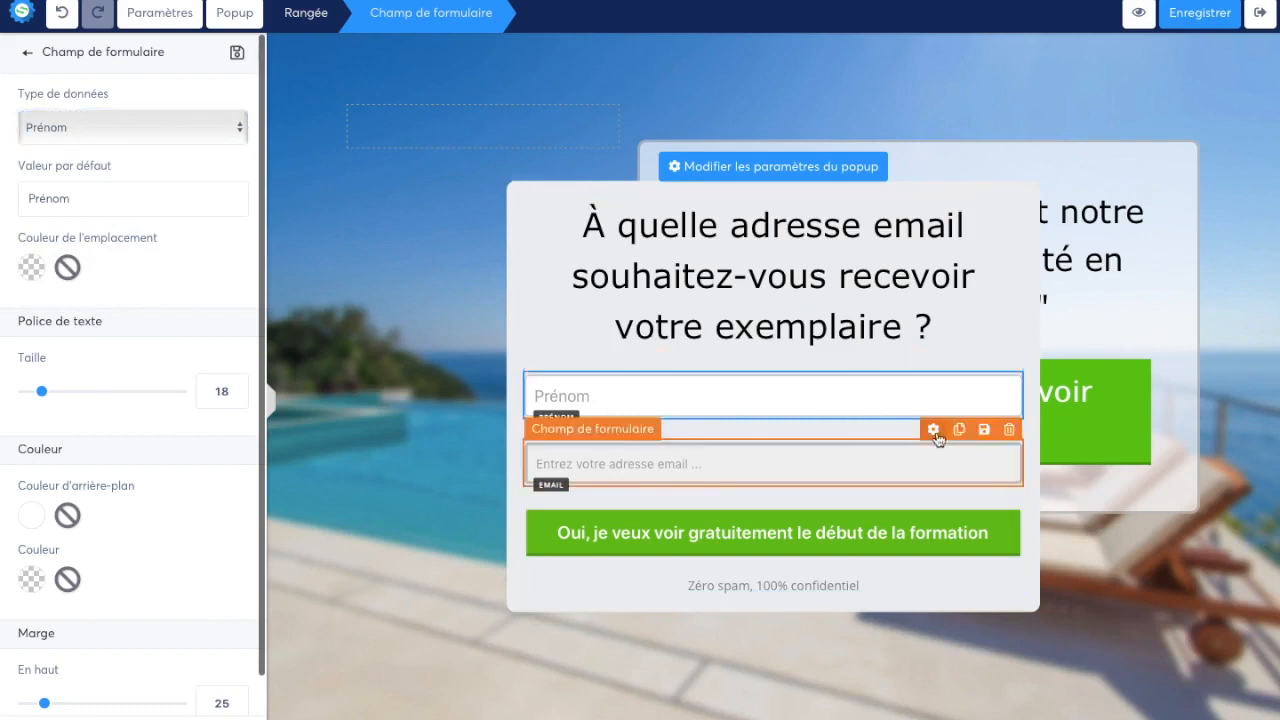
left_click(32, 514)
left_click(216, 686)
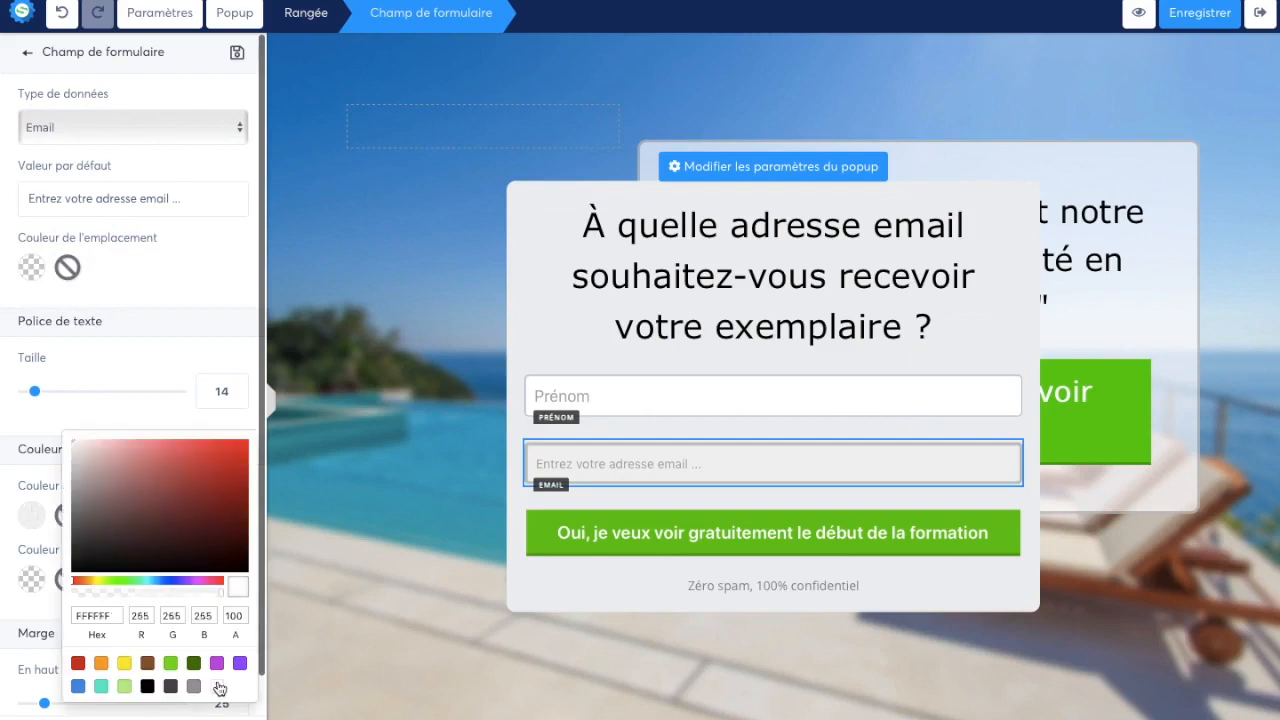
left_click(726, 374)
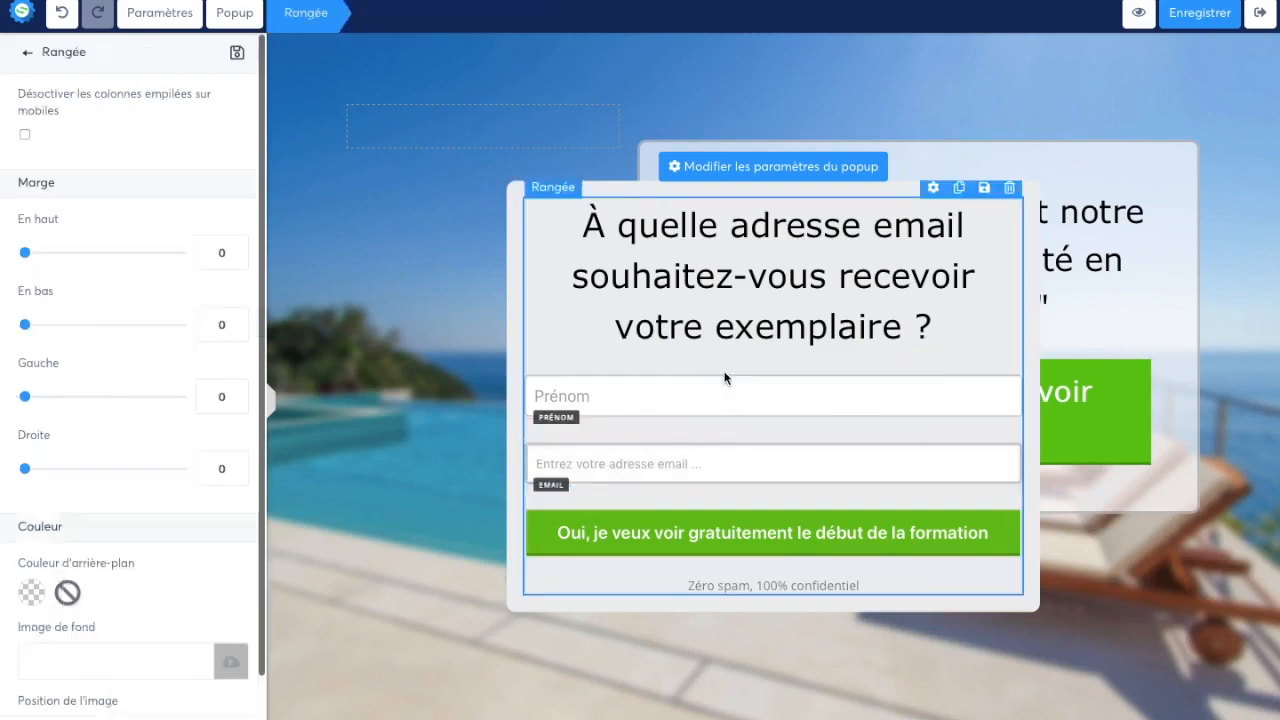
Replace the email field's default value with "Email"
left_click(626, 464)
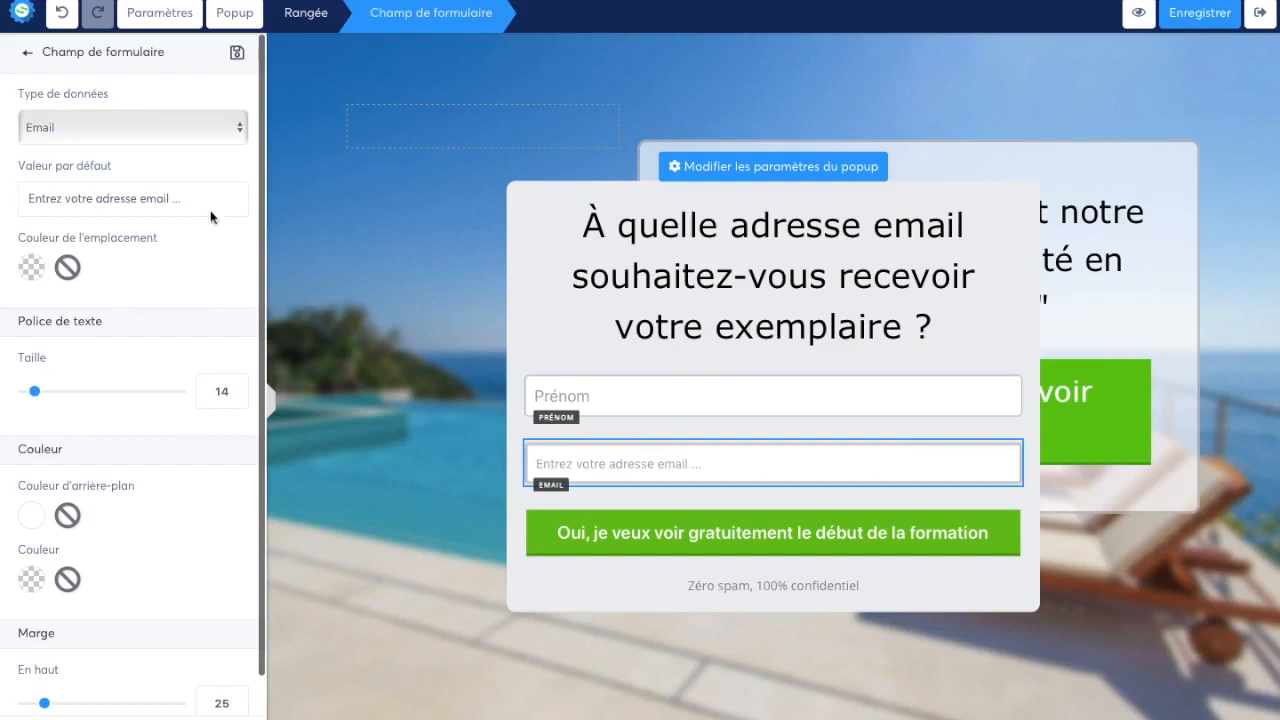
triple_click(151, 186)
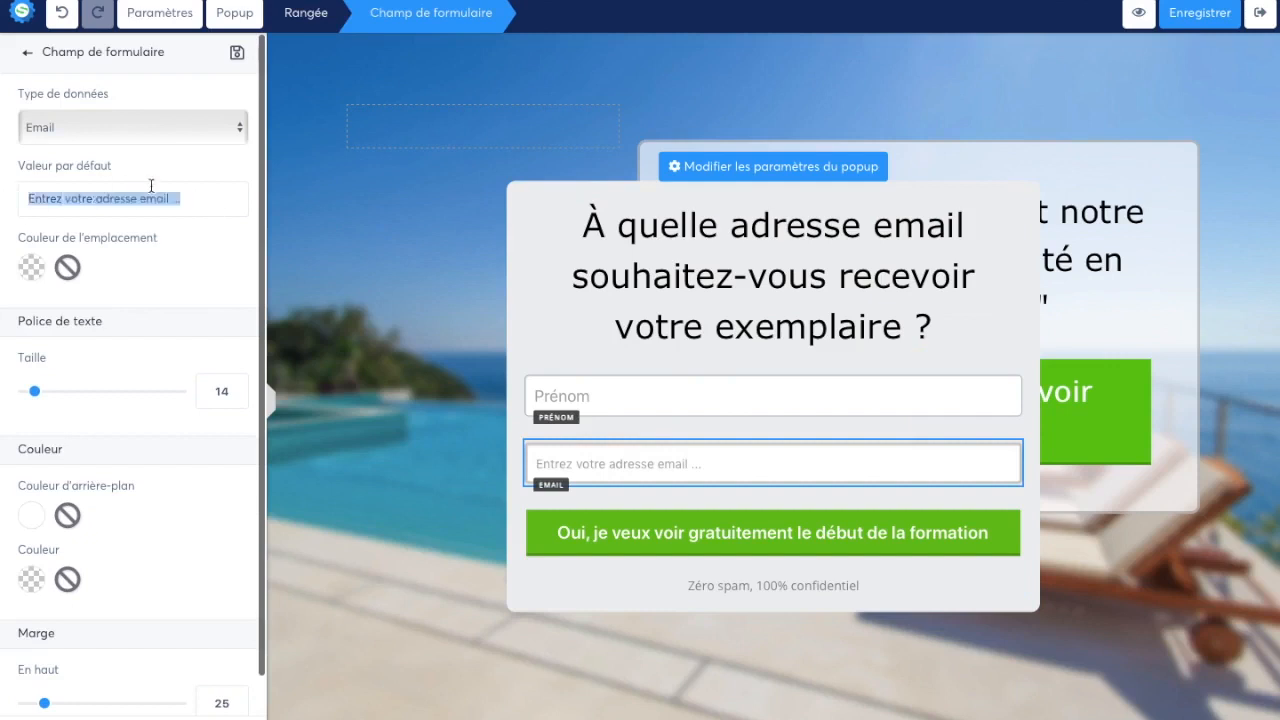
type("Emai")
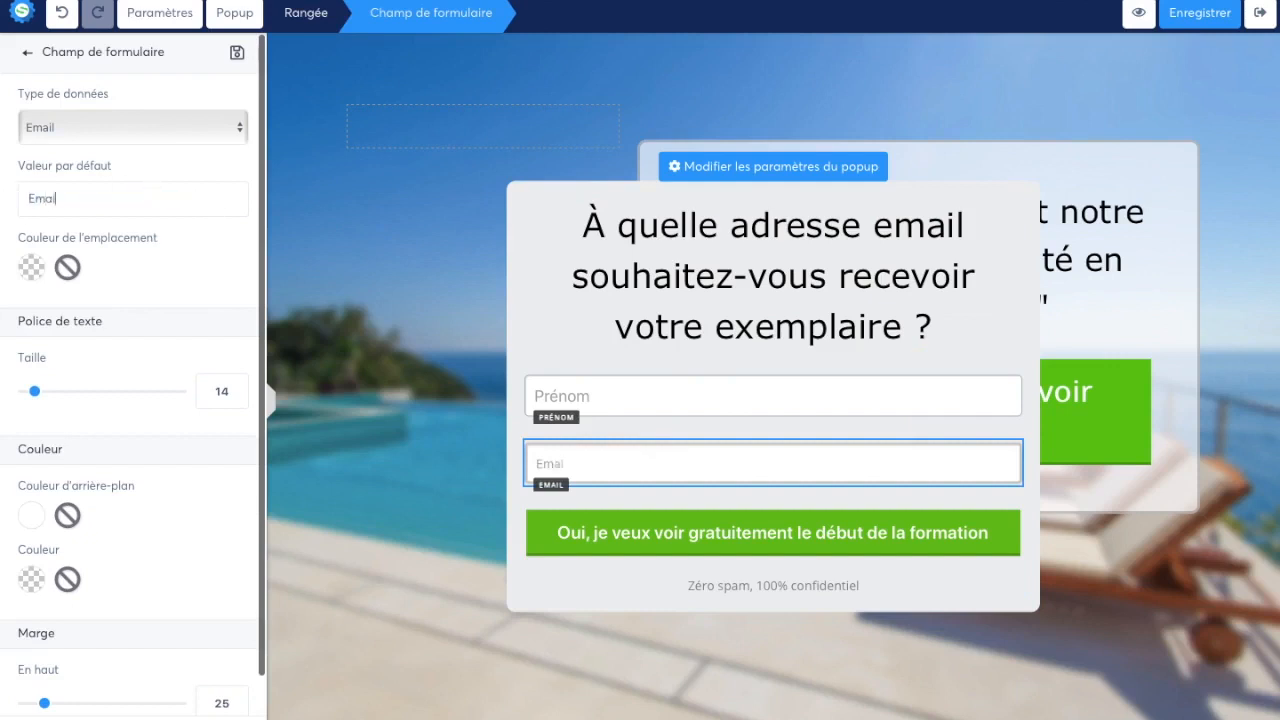
type("l")
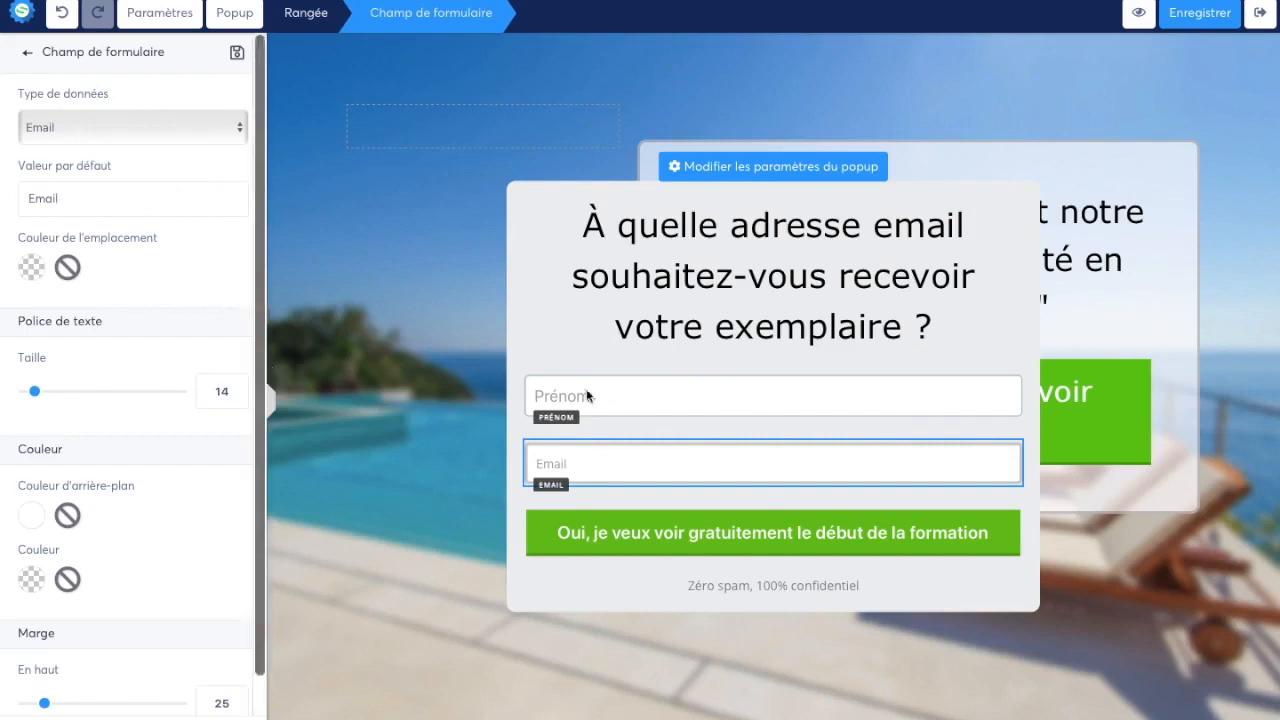
left_click(680, 431)
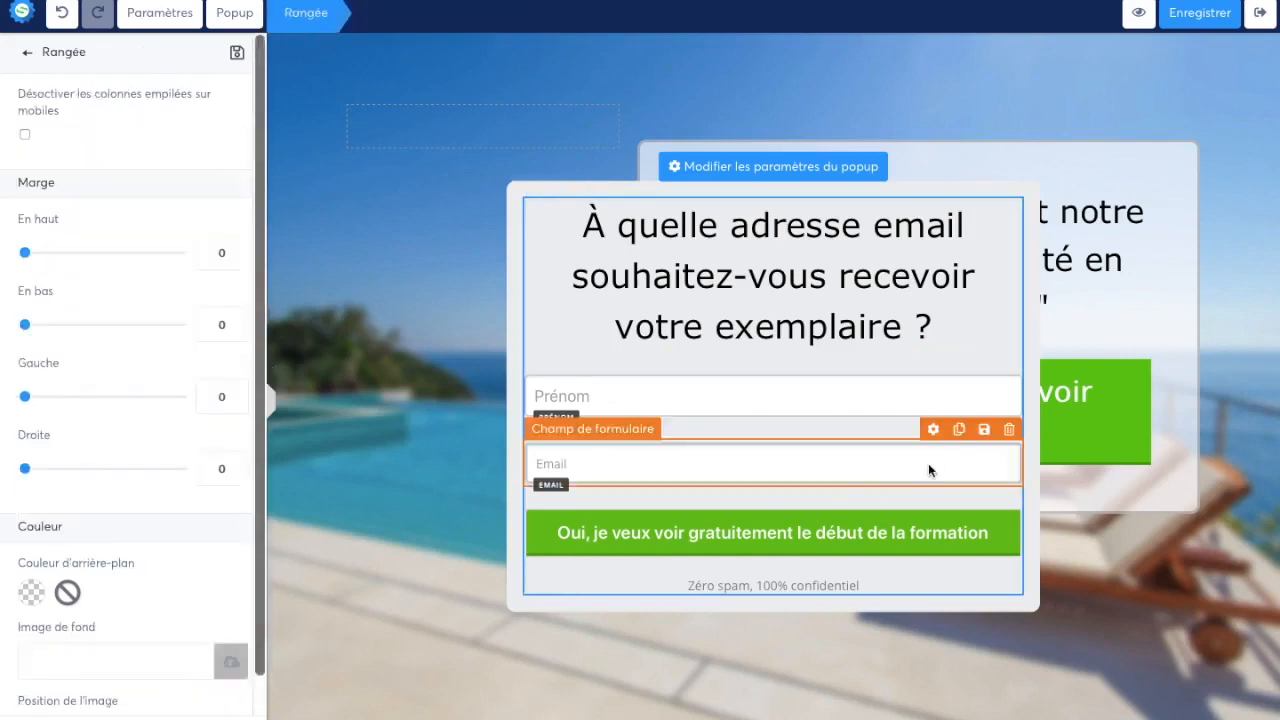
Replace the existing email field with a duplicate of the Prénom field whose data type is set to Email
left_click(1009, 429)
left_click(804, 386)
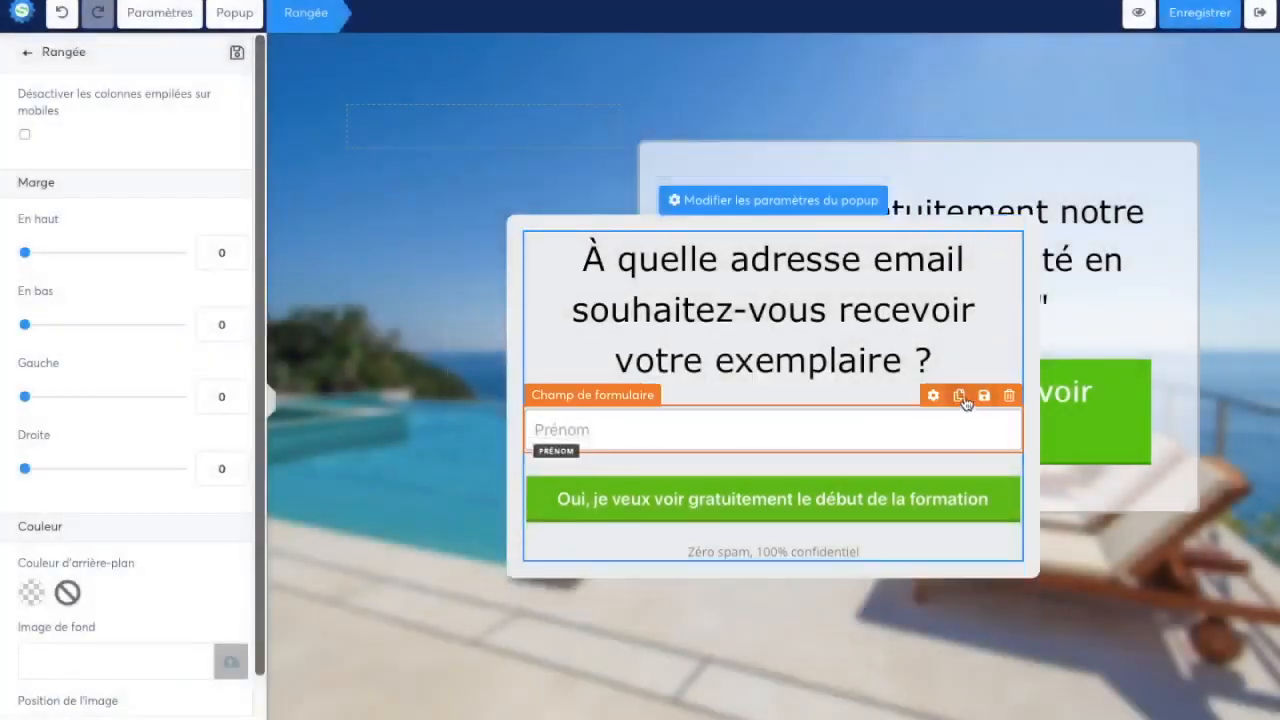
left_click(959, 397)
left_click(867, 470)
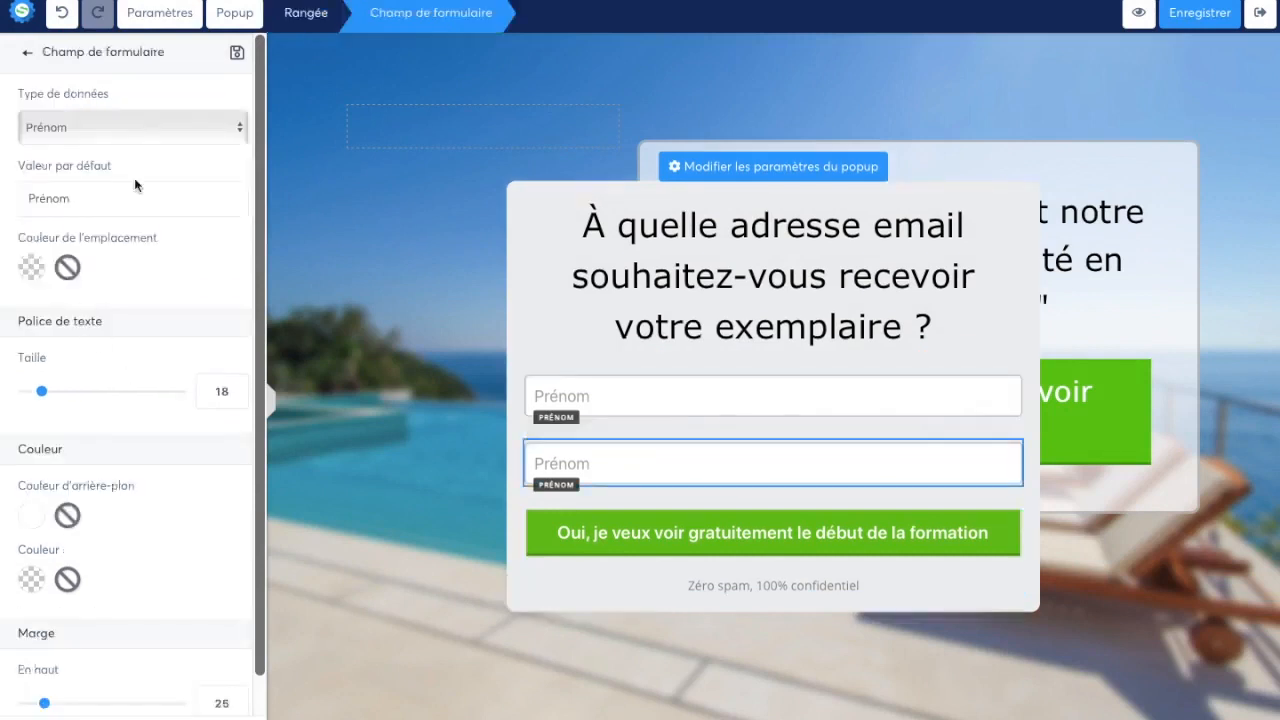
left_click(167, 134)
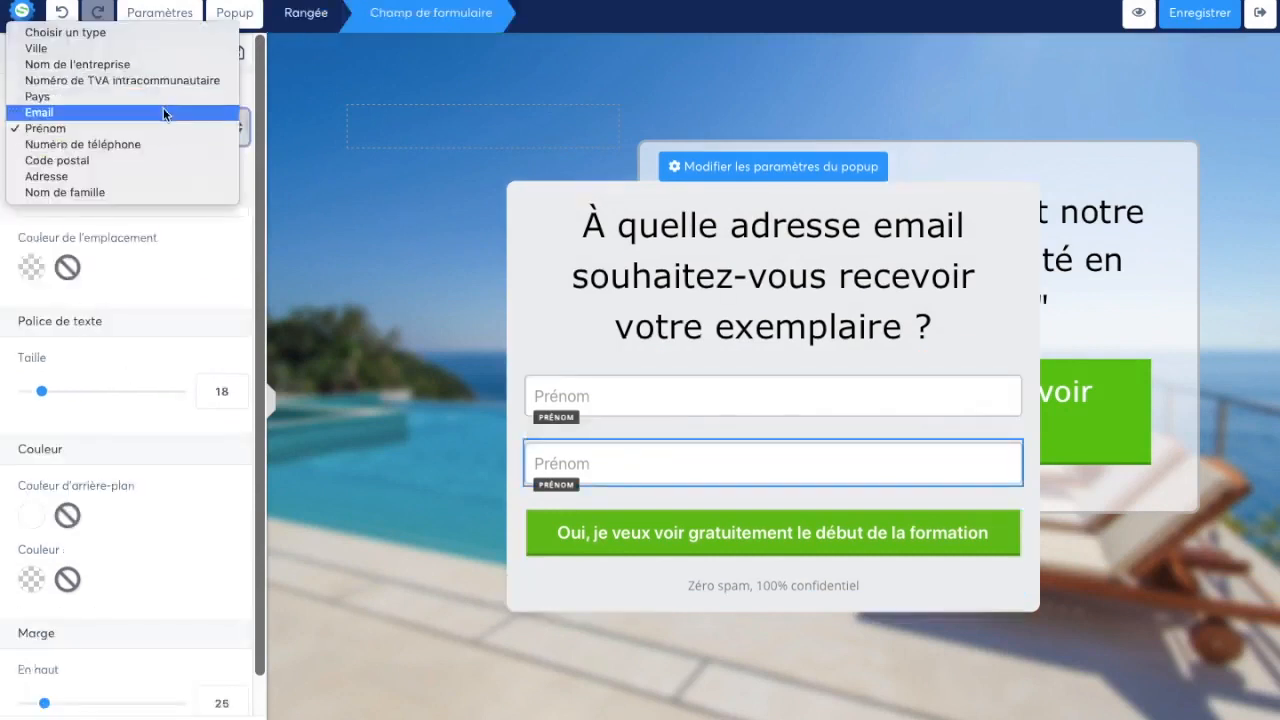
left_click(163, 110)
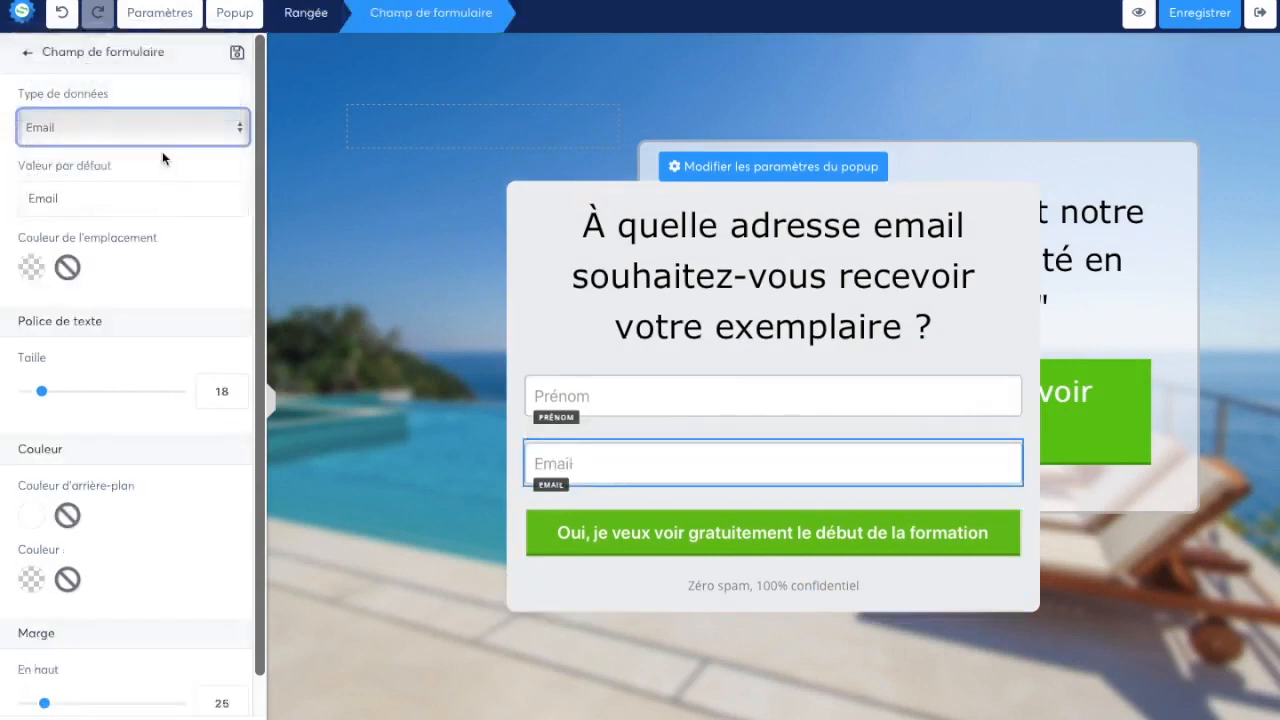
left_click(342, 298)
Review the data types available for the Prénom field, leaving its current type selected
left_click(646, 392)
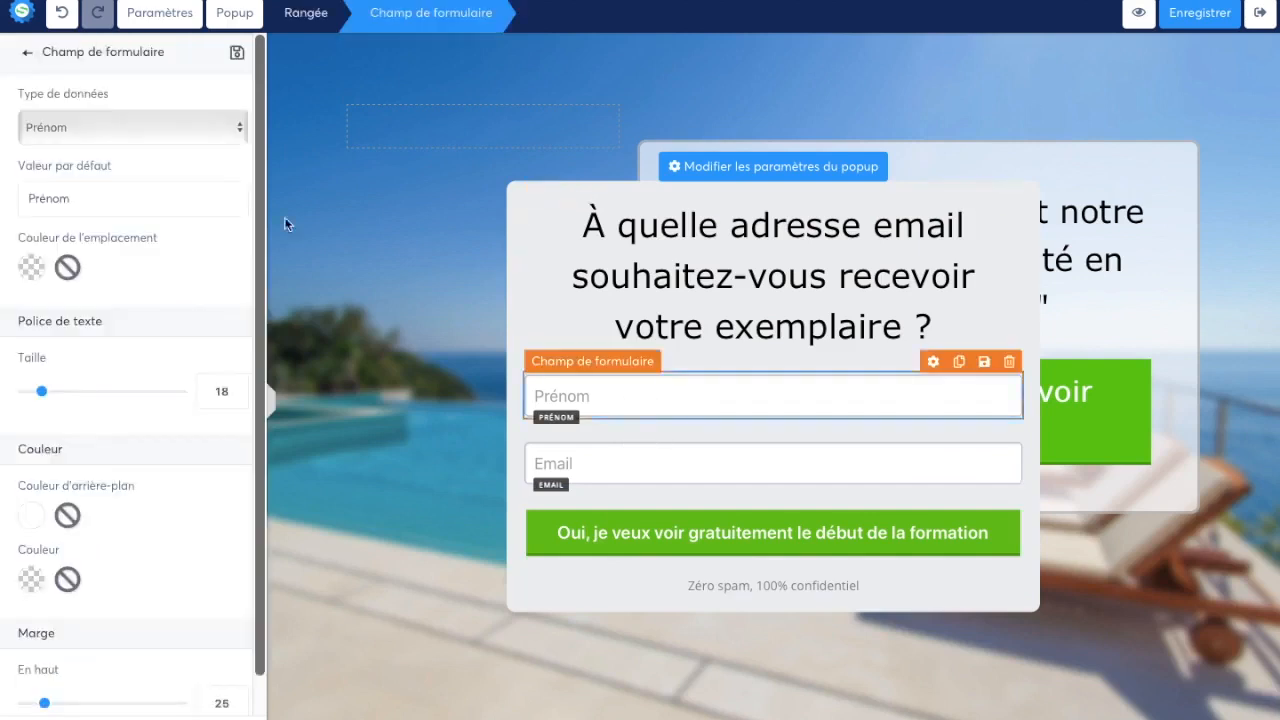
left_click(178, 136)
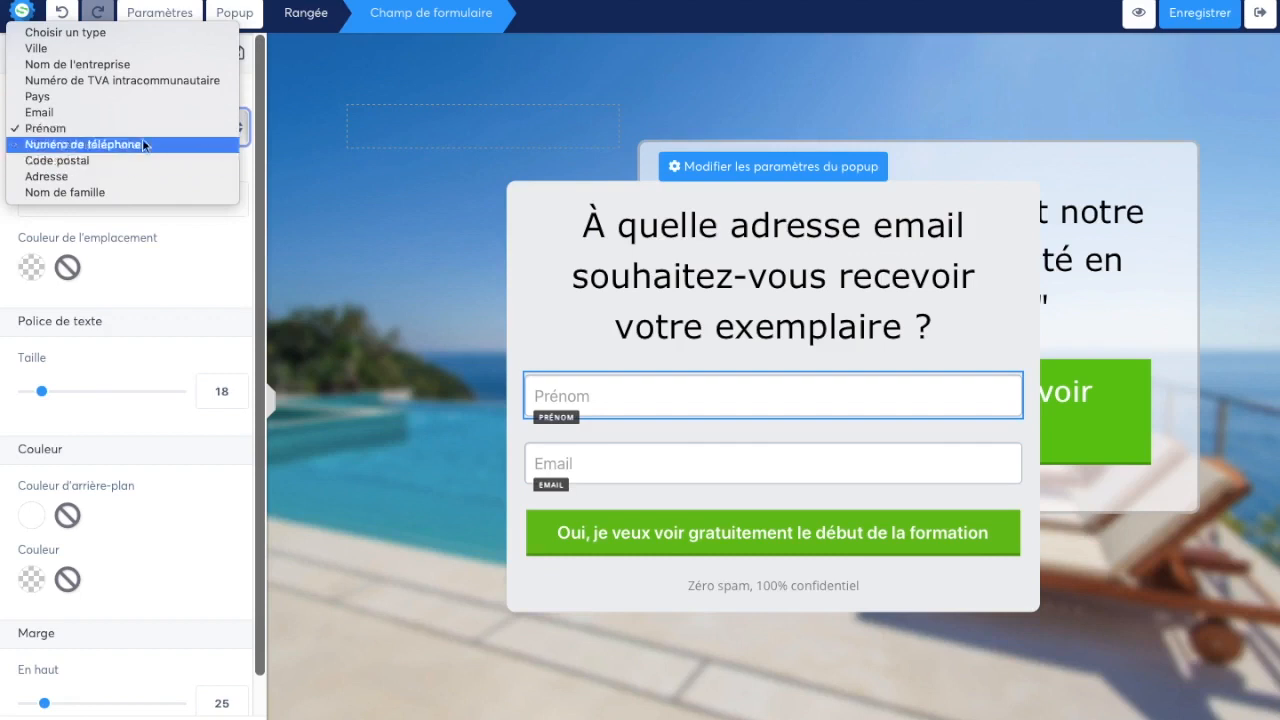
left_click(244, 233)
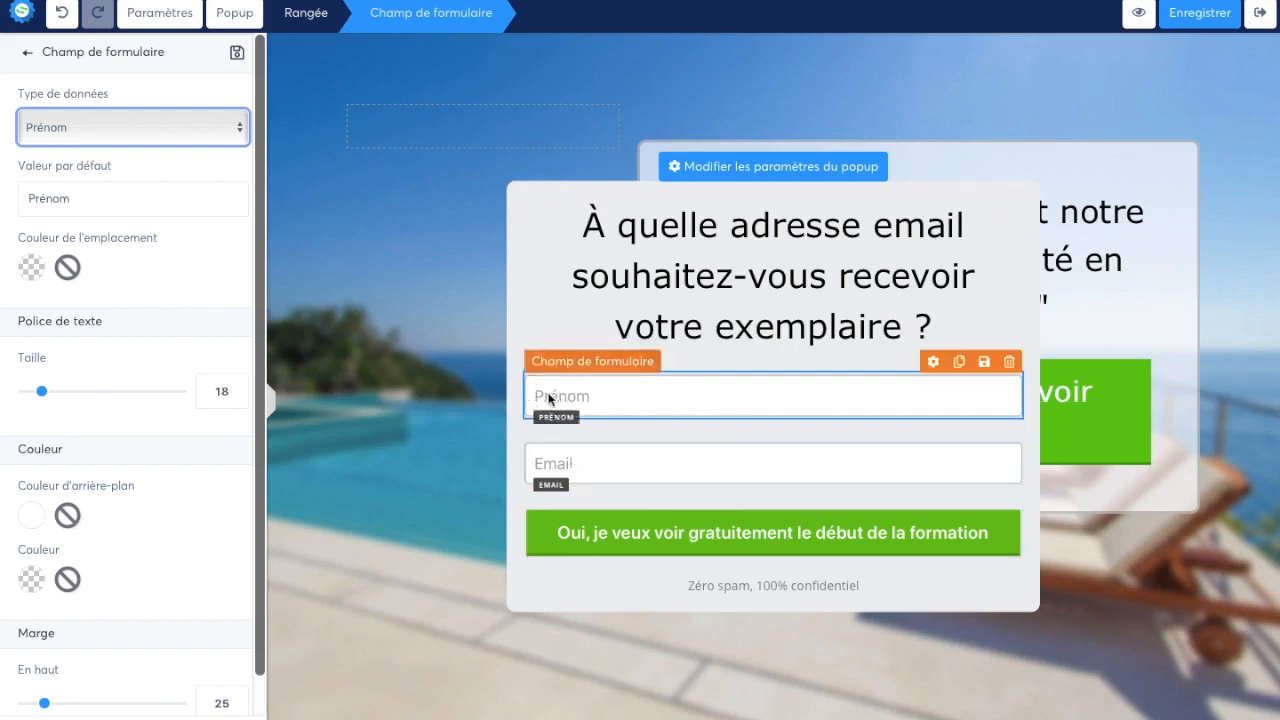
Change the popup button's text to "Oui, je veux voir gratuitement mon exemplaire"
left_click(676, 533)
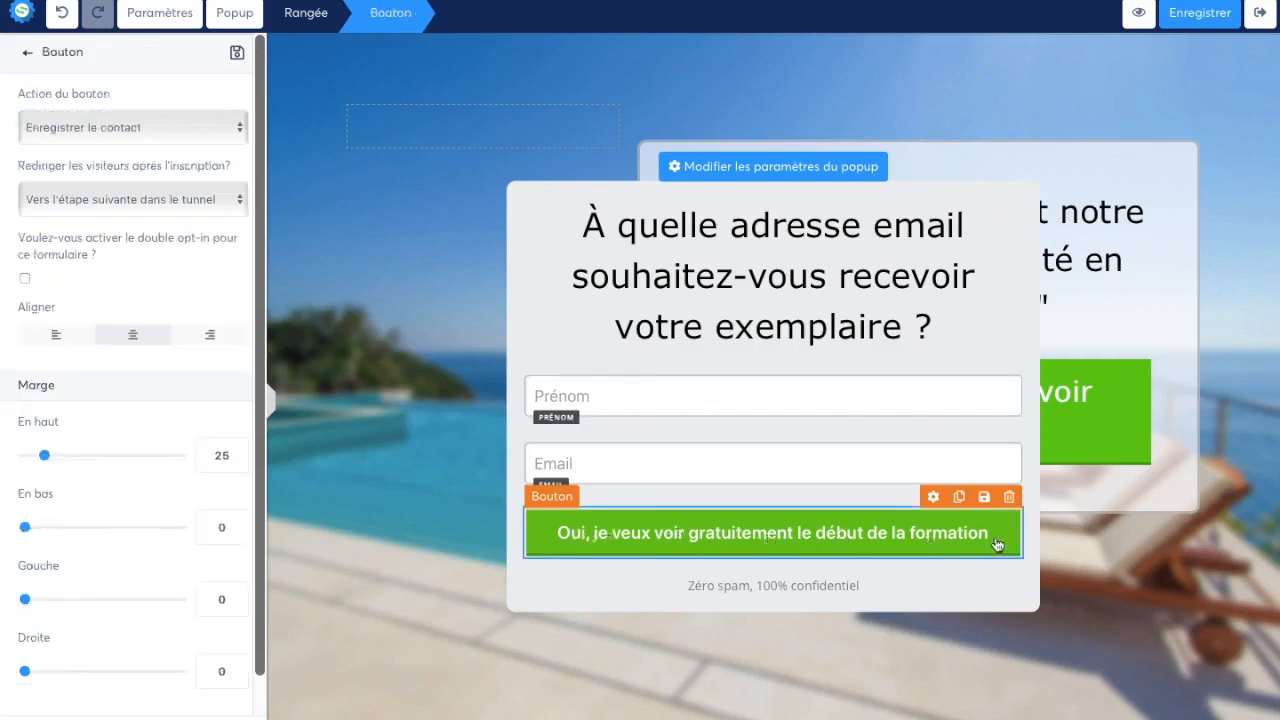
scroll(148, 397, "down", 1)
scroll(148, 397, "down", 2)
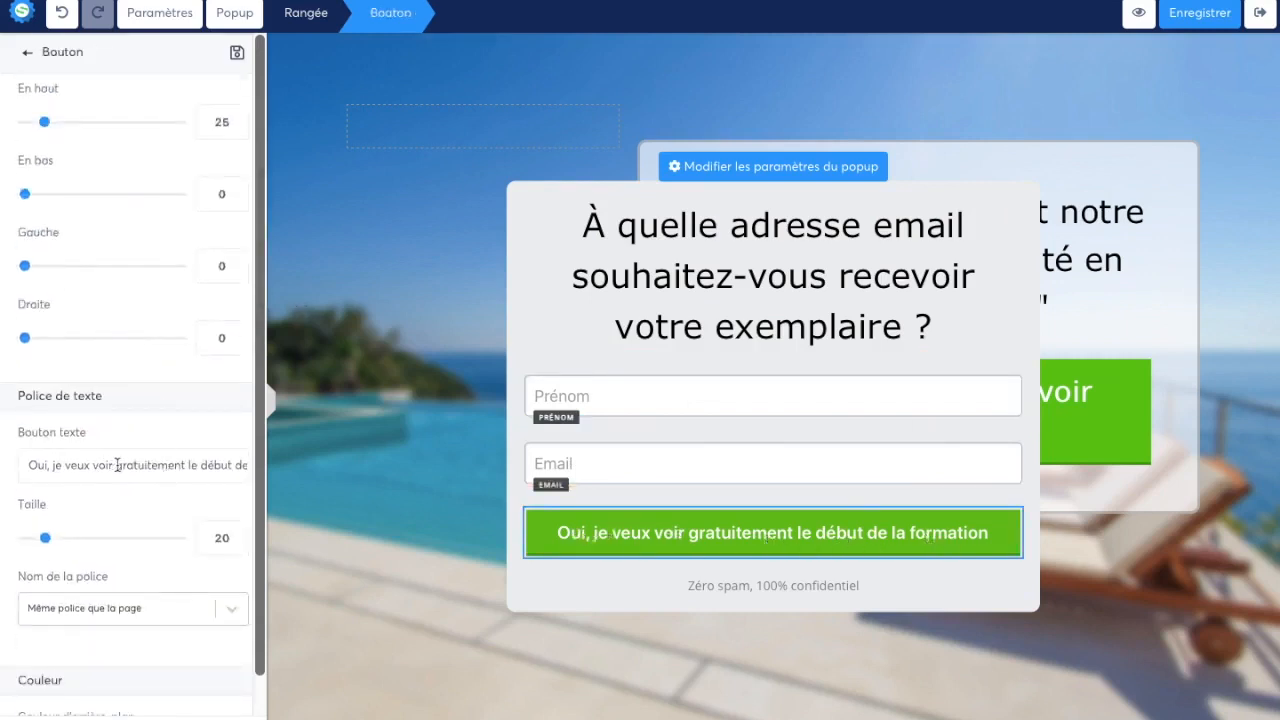
left_click_drag(189, 466, 400, 464)
type("mo")
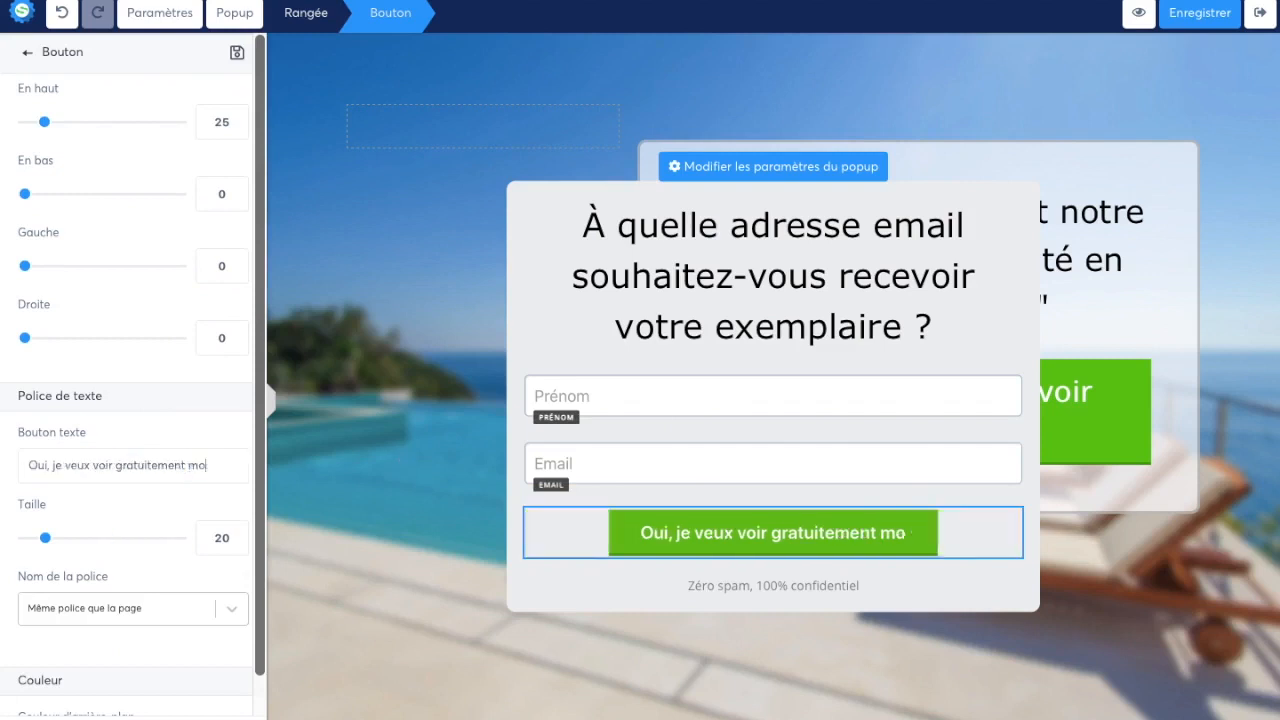
type("n exemplaire")
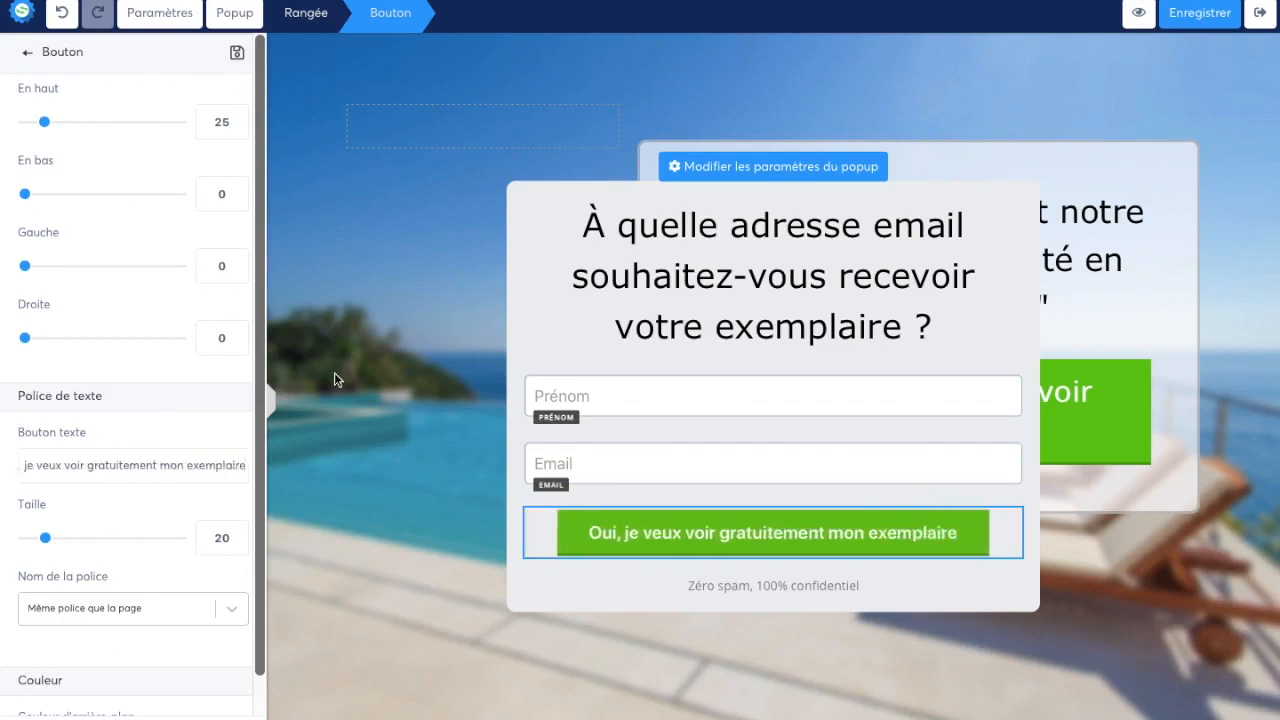
Review the actions available for the popup's button, keeping Enregistrer le contact
scroll(177, 350, "up", 3)
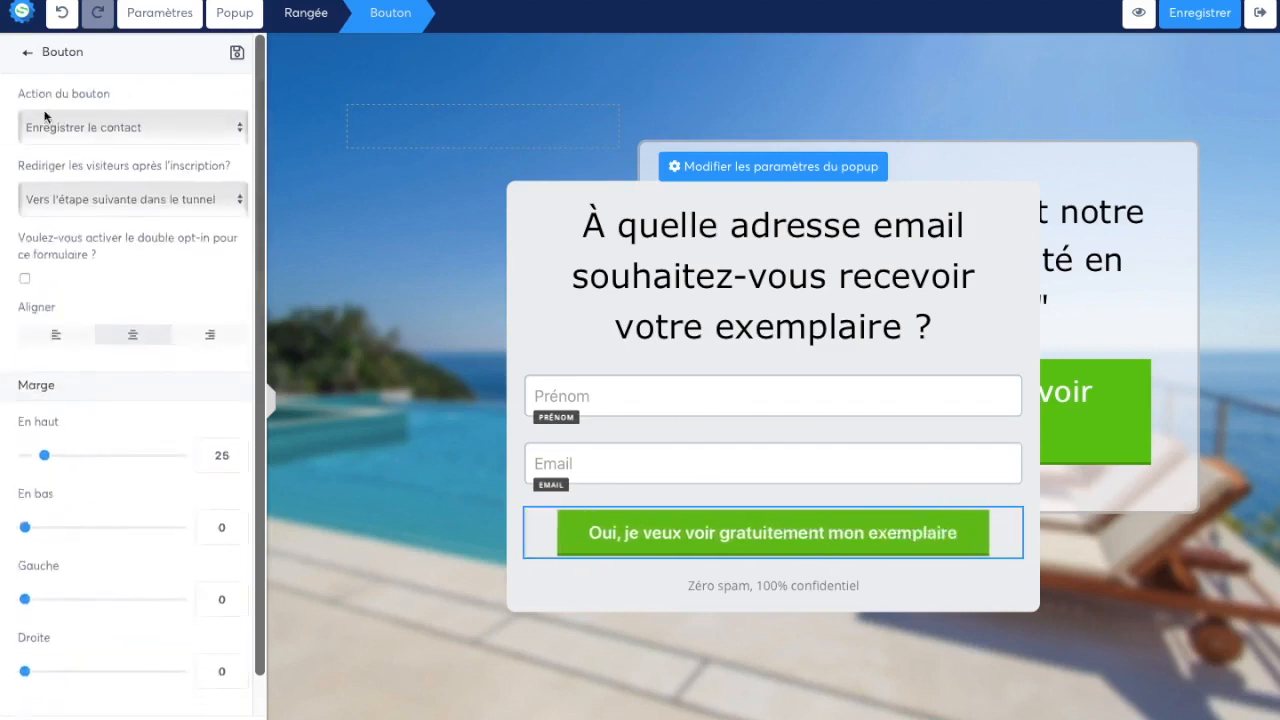
left_click(54, 130)
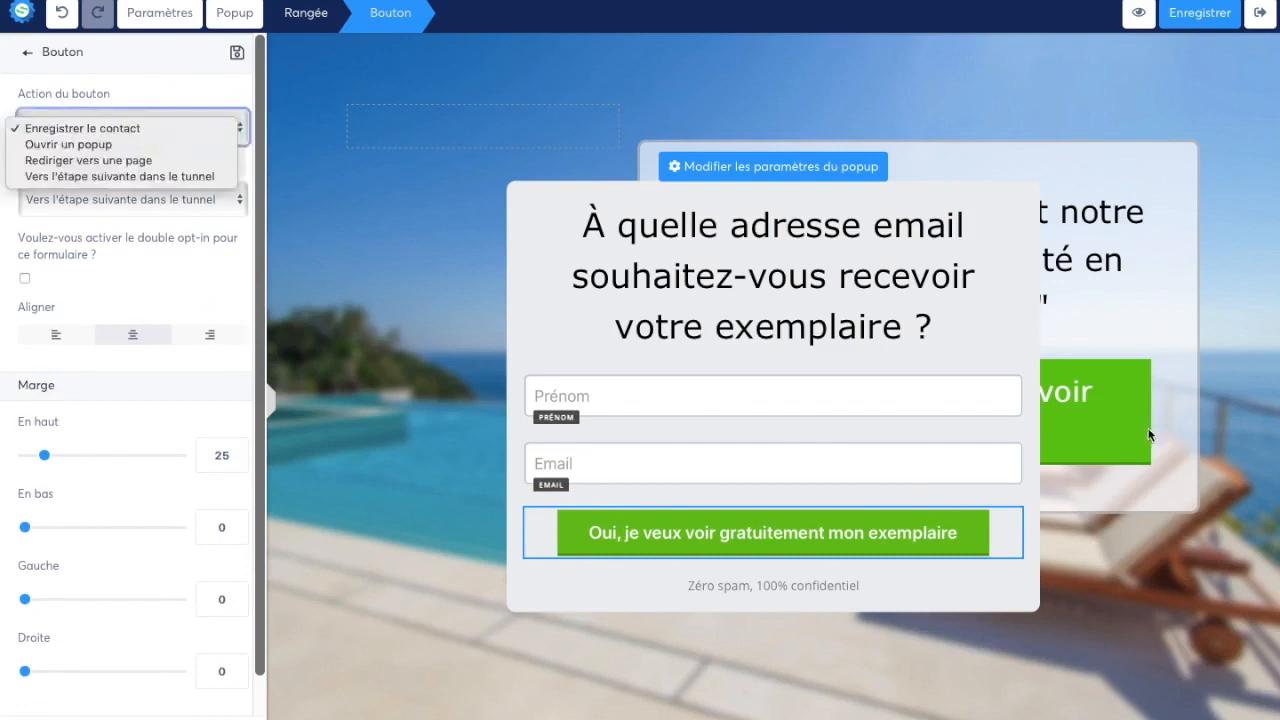
left_click(191, 106)
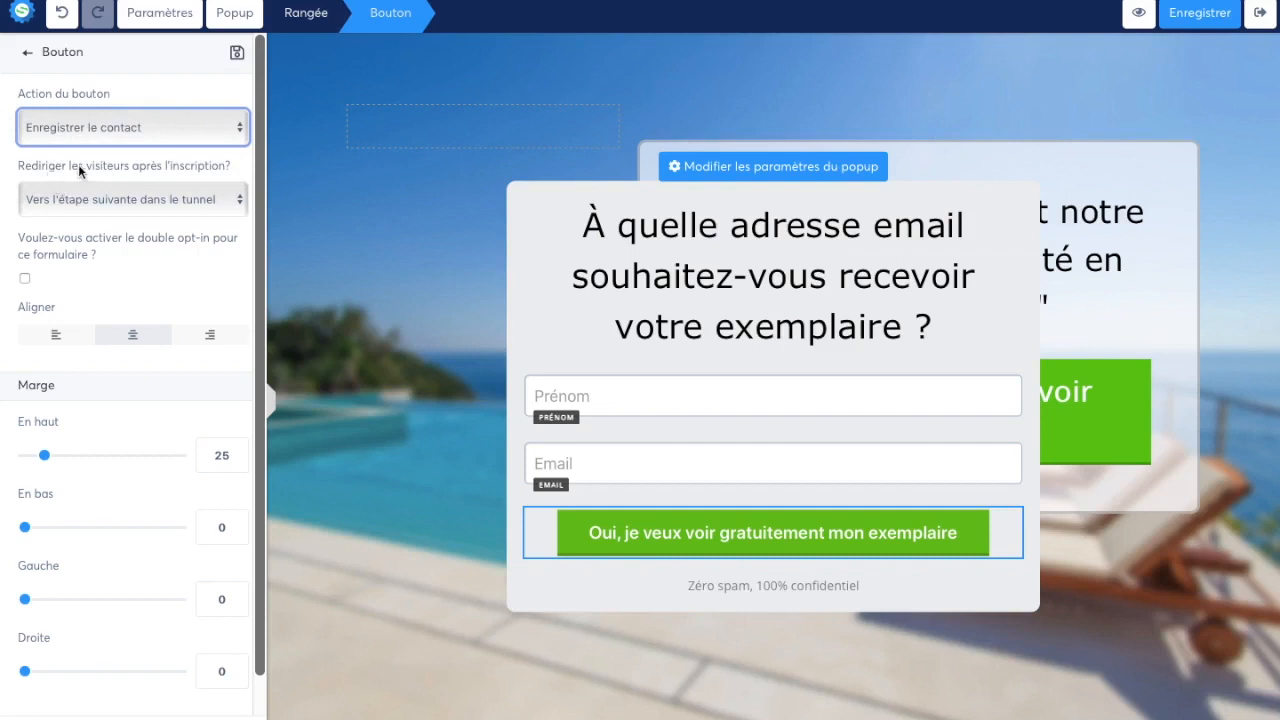
Review the redirect options after signup for the popup's button, keeping Vers l'étape suivante dans le tunnel
left_click_drag(78, 166, 240, 166)
left_click(189, 172)
left_click(191, 204)
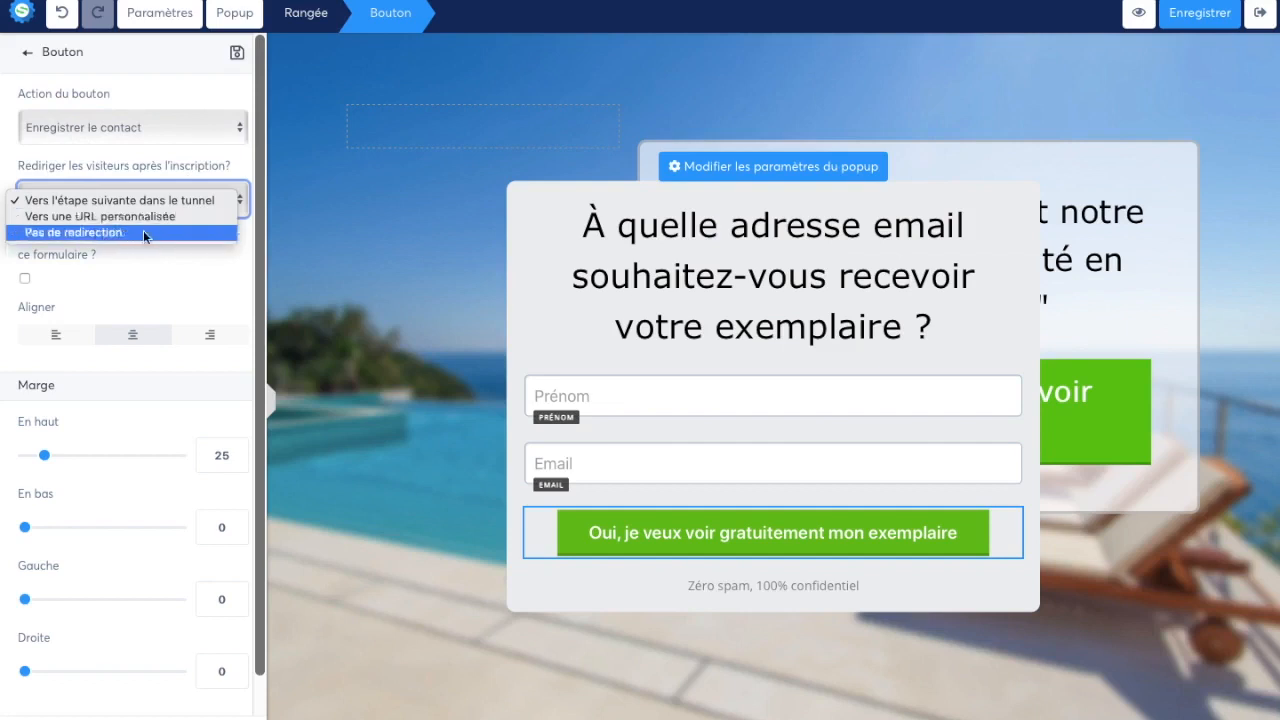
left_click(163, 180)
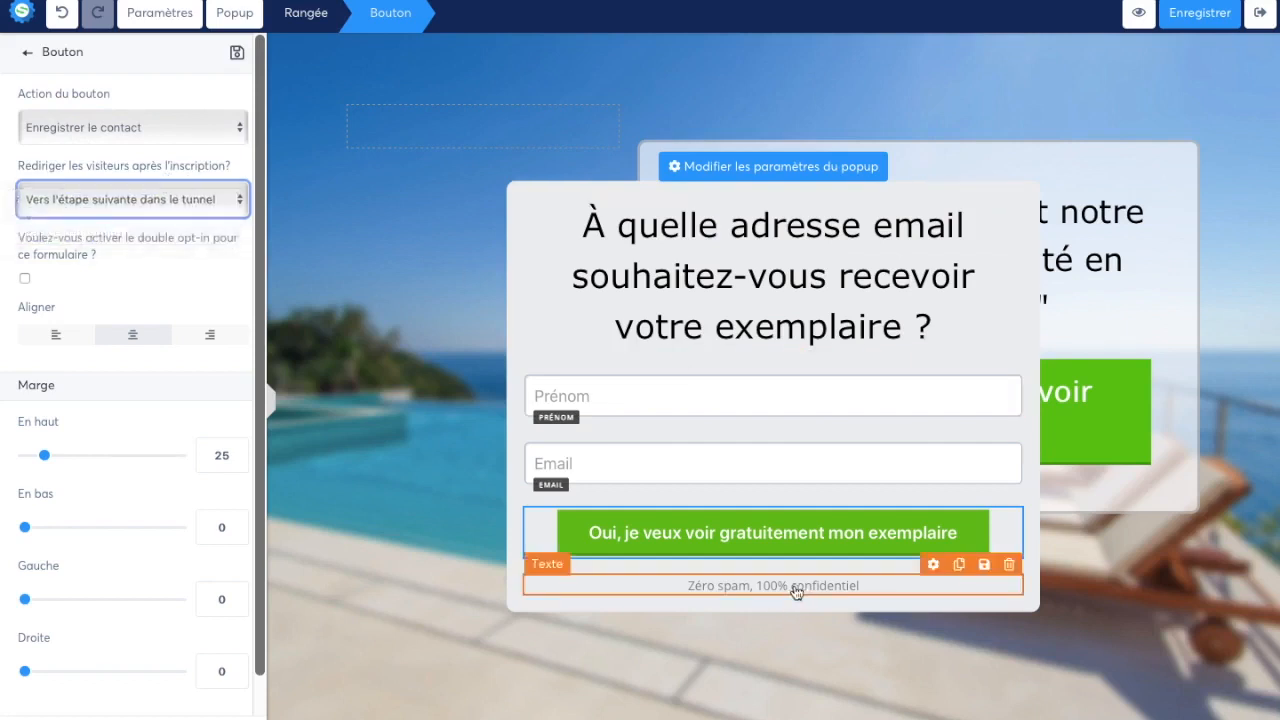
End the popup's confidentiality note with a period and add a second line reading "Vous pouvez vous désabonner à tout moment de notre newsletter"
left_click(717, 585)
left_click_drag(698, 587, 852, 587)
left_click(875, 587)
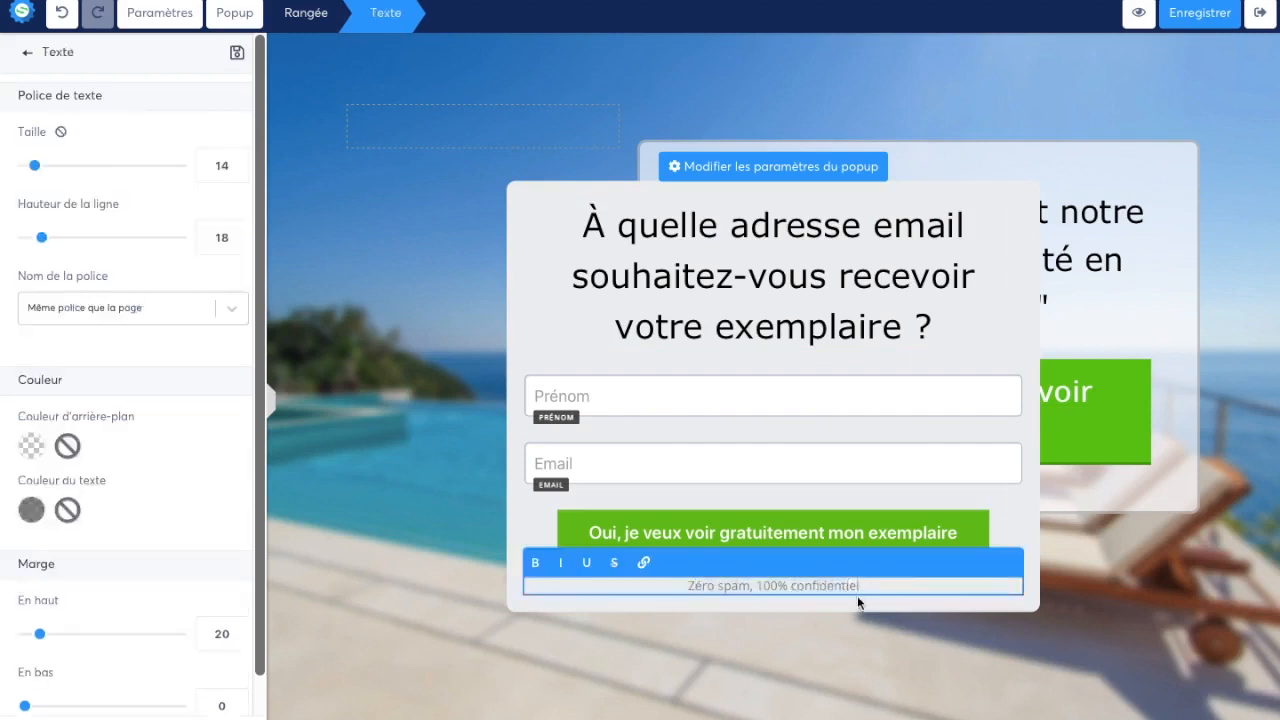
type(".")
key("Return")
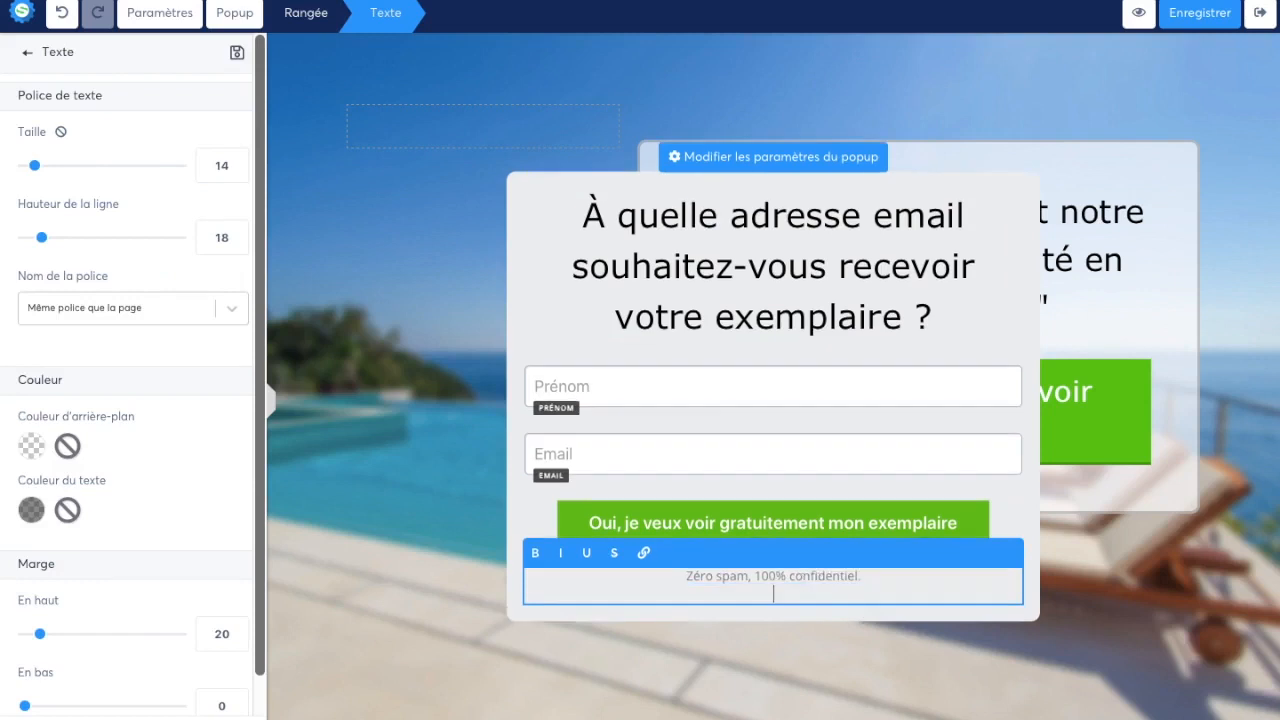
type("Vous pouvez vous désabon")
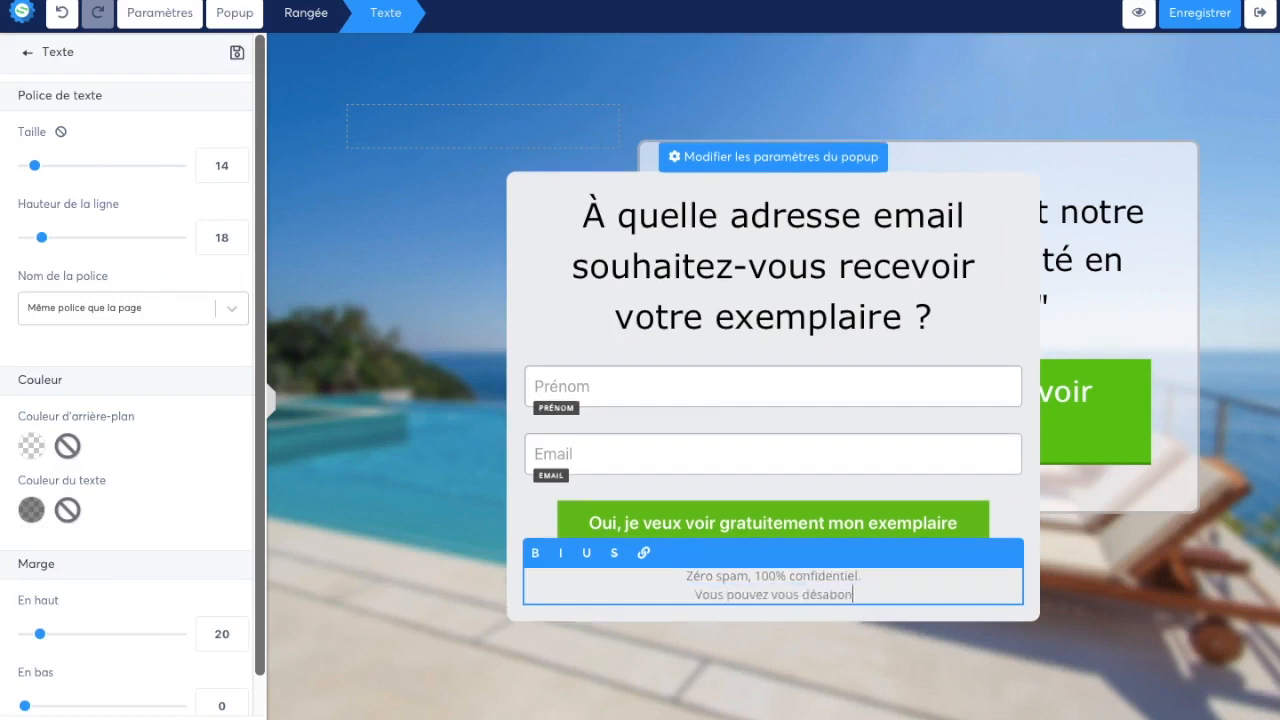
type("ner à tout mome")
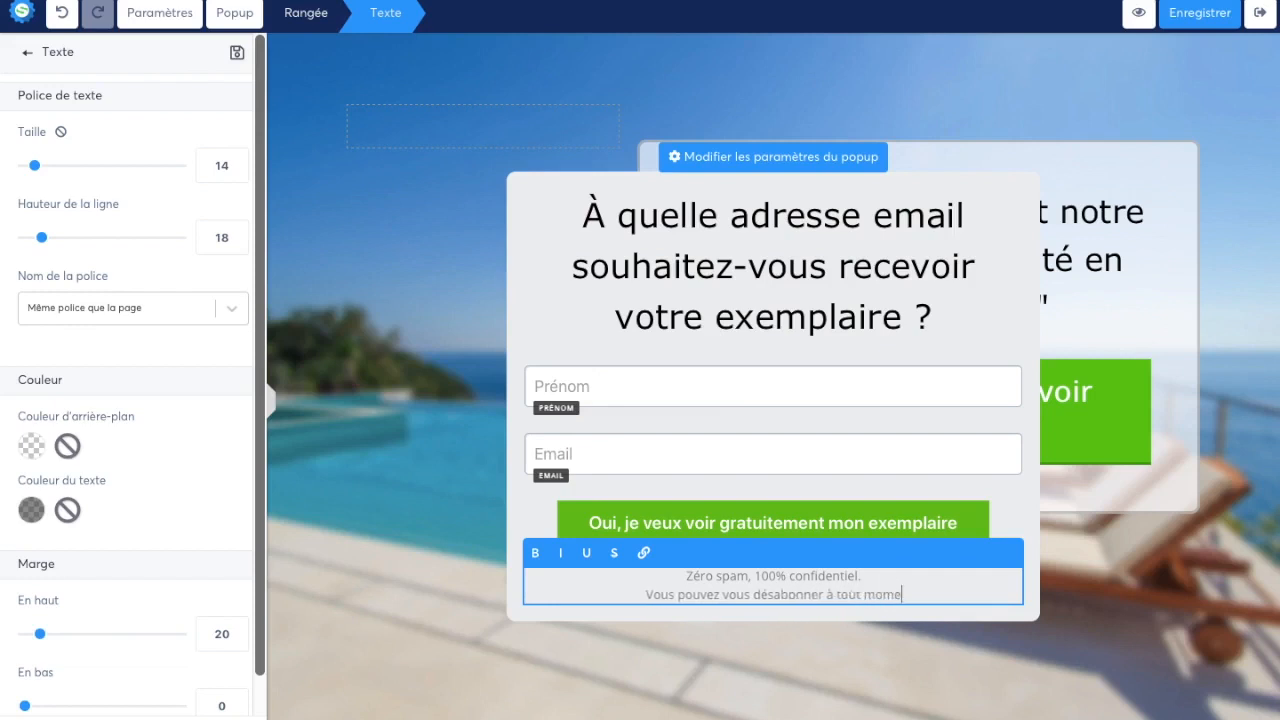
type("nt de")
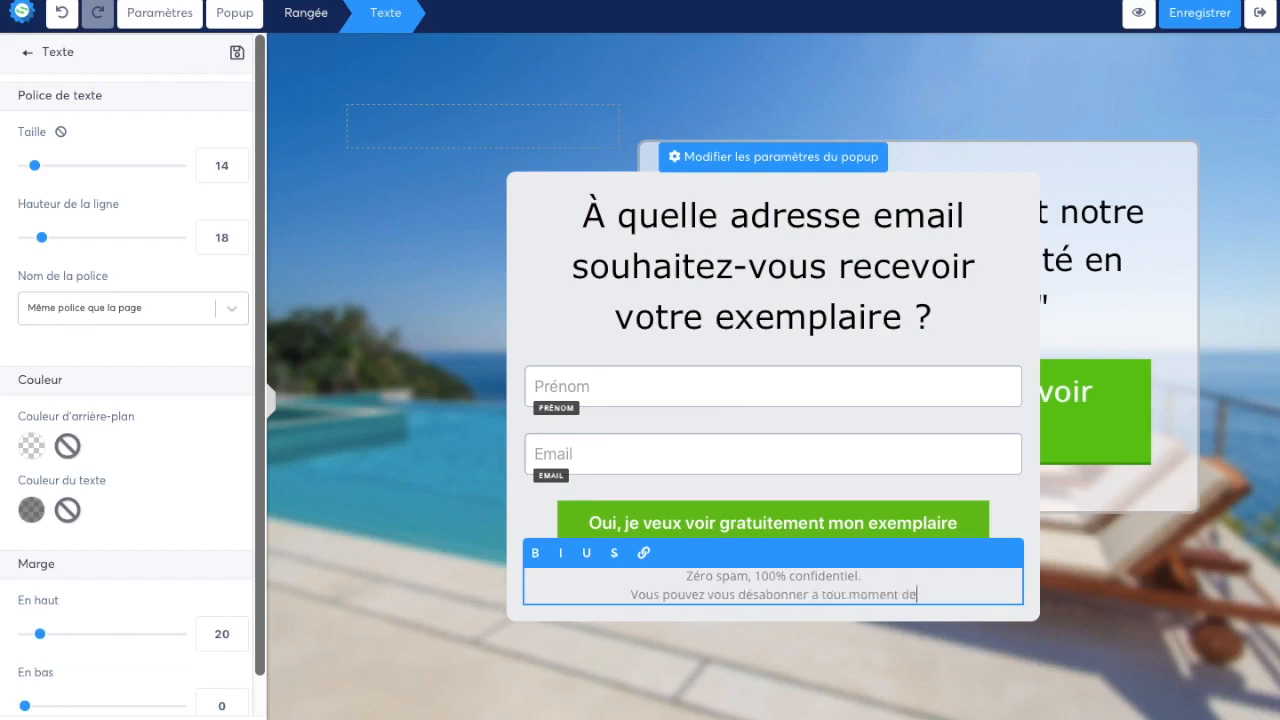
type(" notre newsletter")
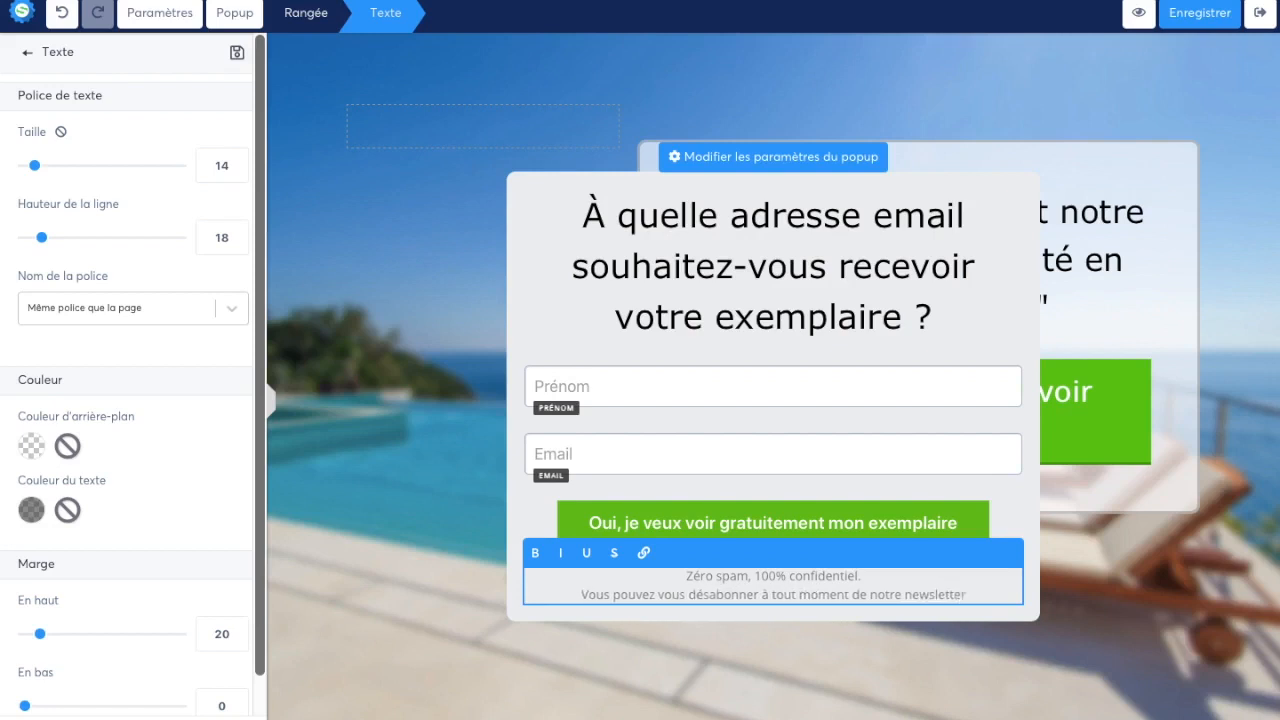
type(" grâce")
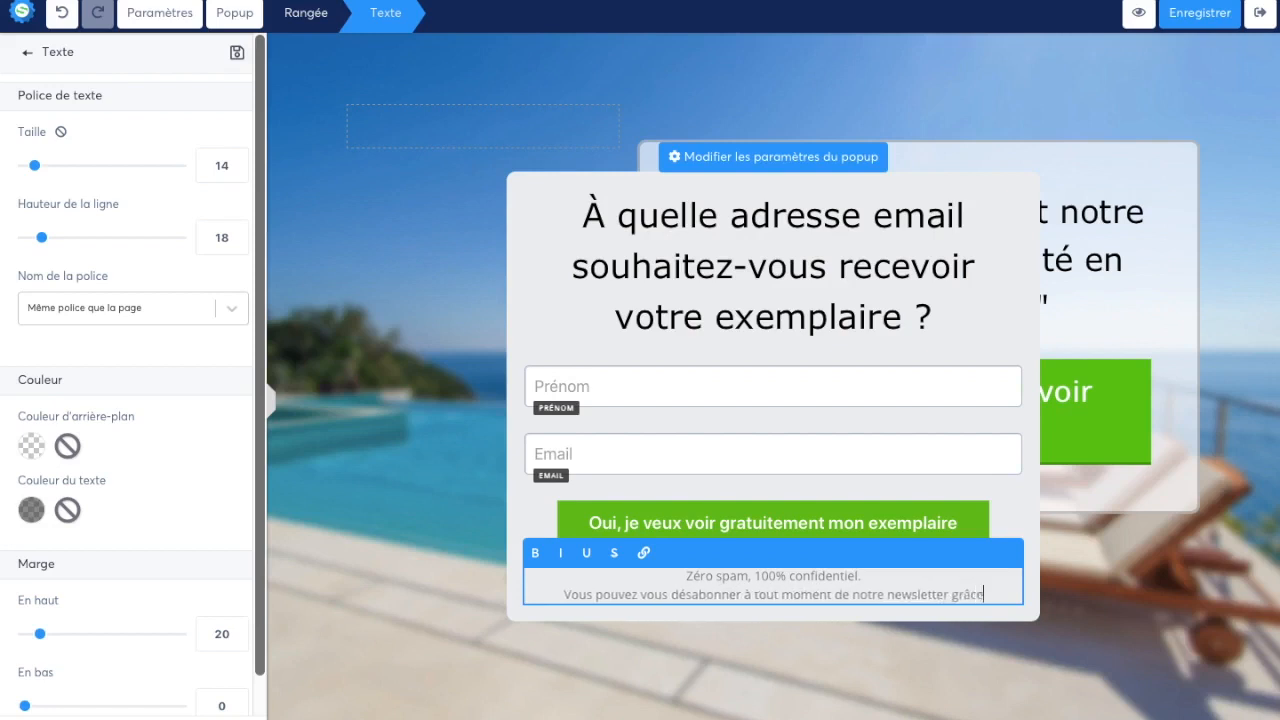
type(" aux liens de désin")
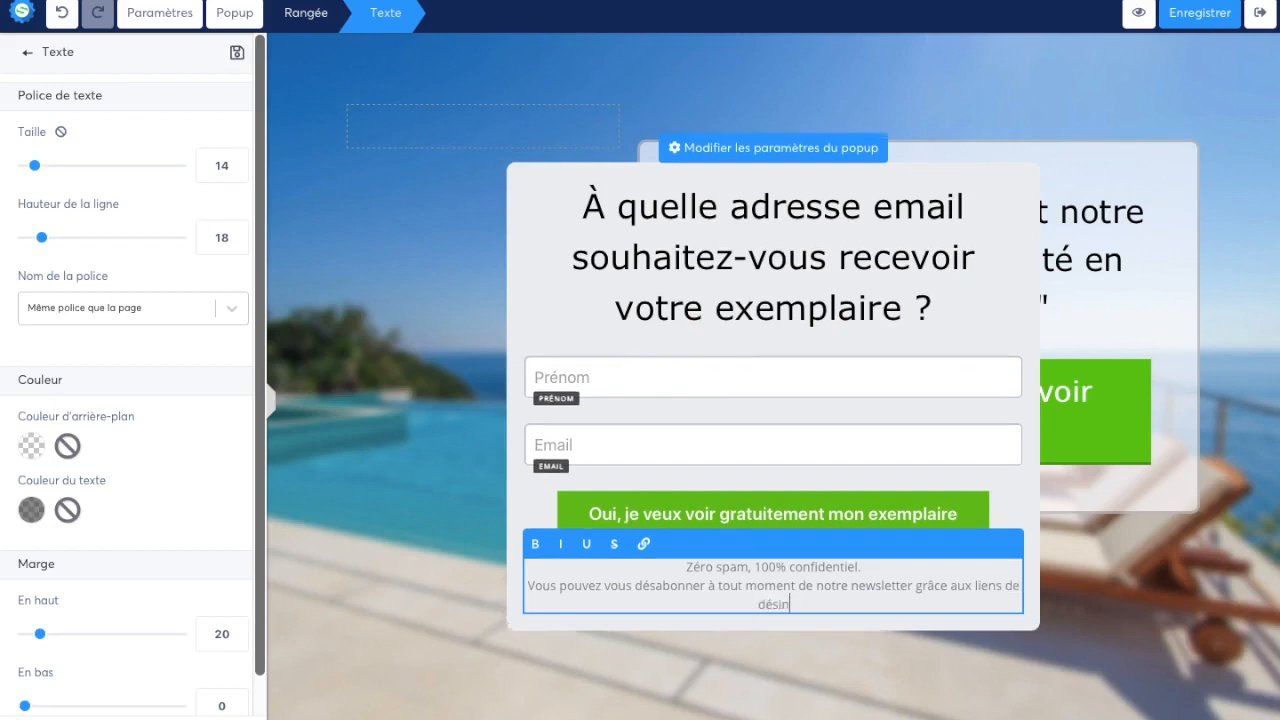
type("scription situés en bas de ")
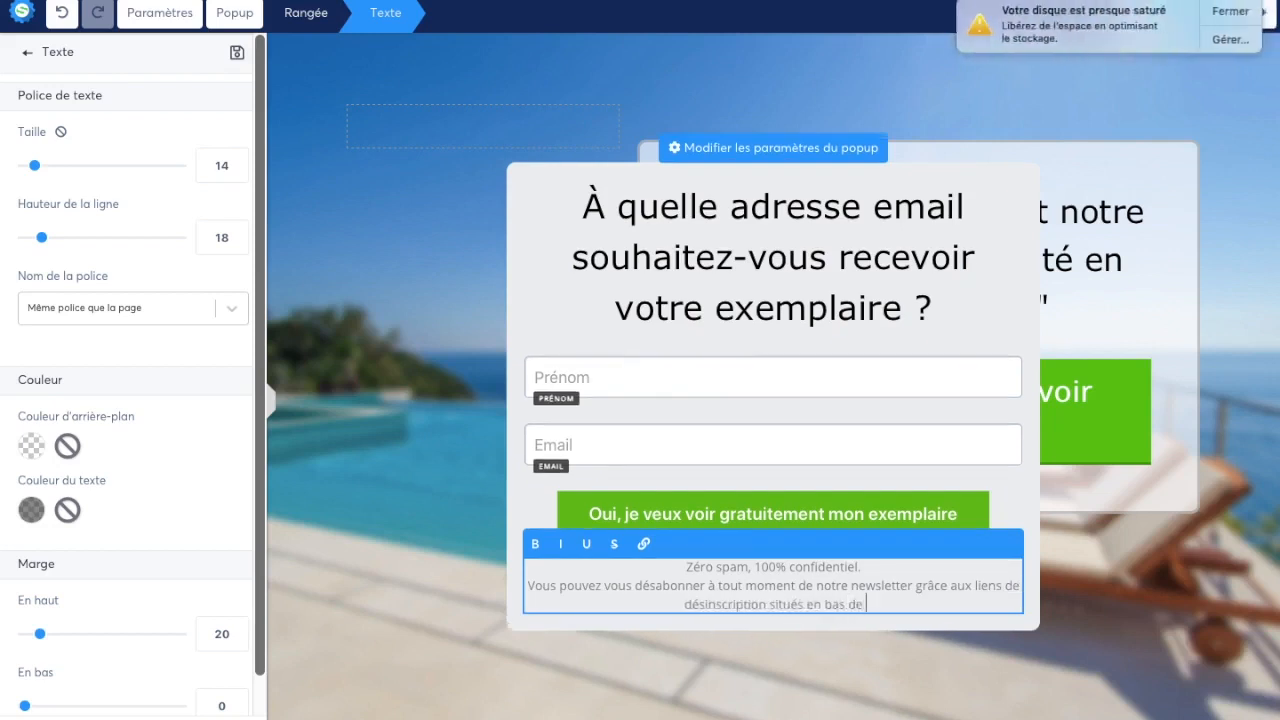
type("chaque email.")
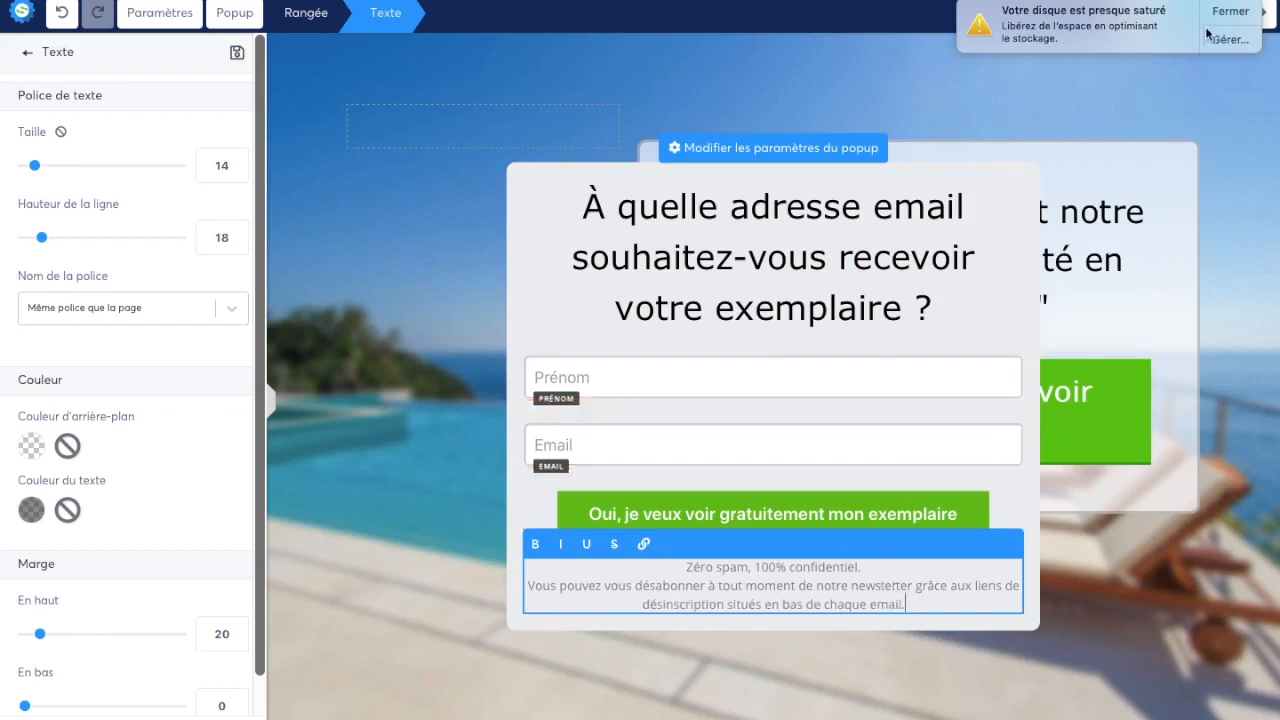
Complete the note's second line with "grâce aux liens de désinscription situés en bas de chaque email." and finish editing the text
left_click(847, 487)
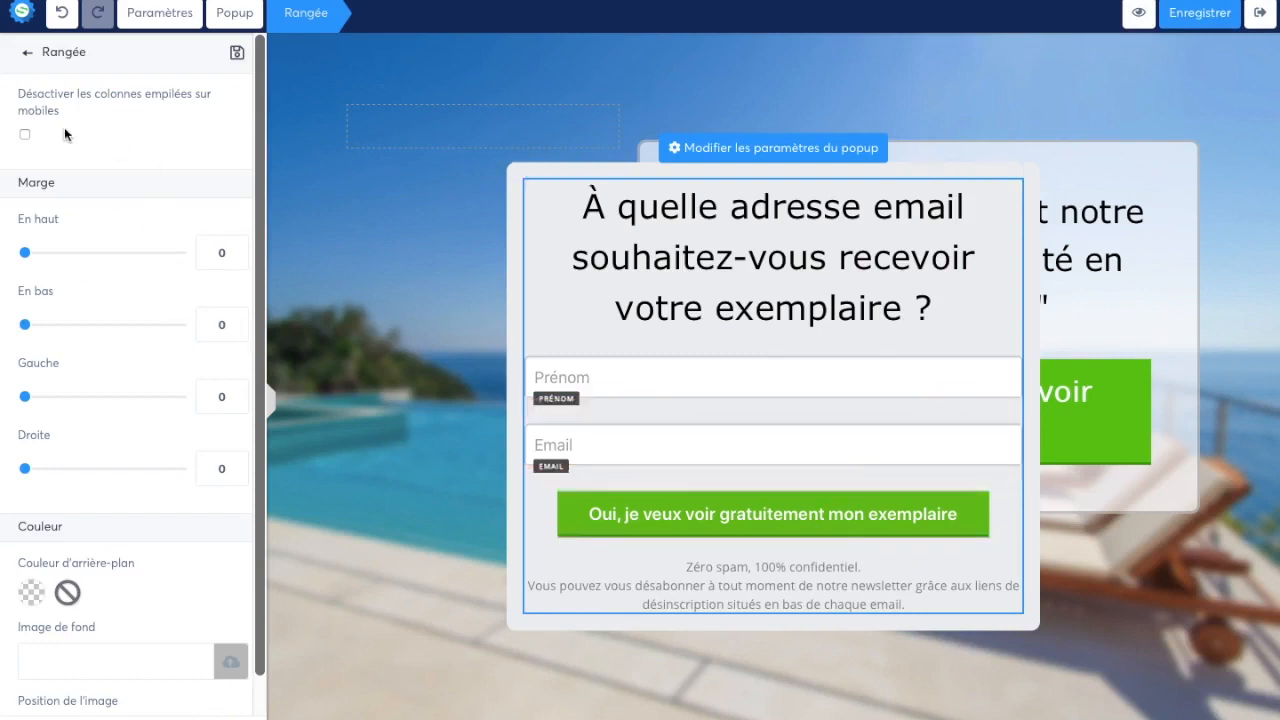
Add a consent checkbox to the popup between the Email field and the green button
left_click(28, 57)
scroll(145, 420, "down", 10)
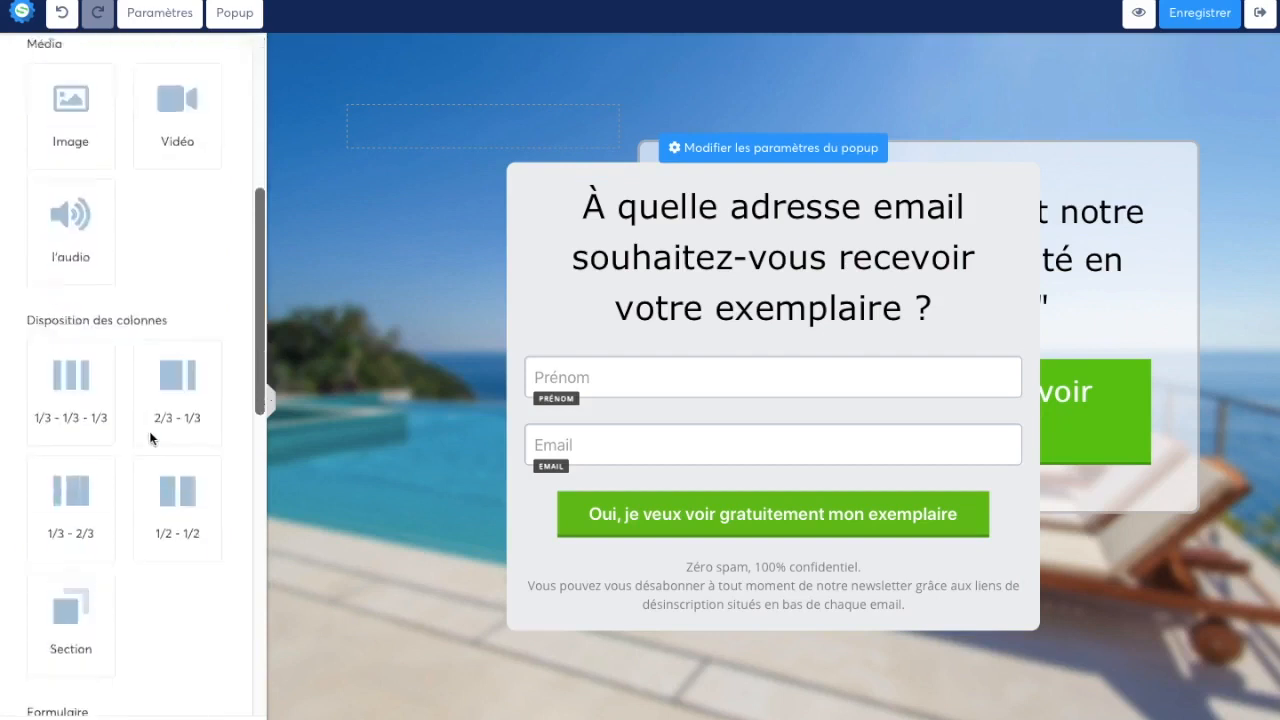
left_click_drag(83, 290, 659, 466)
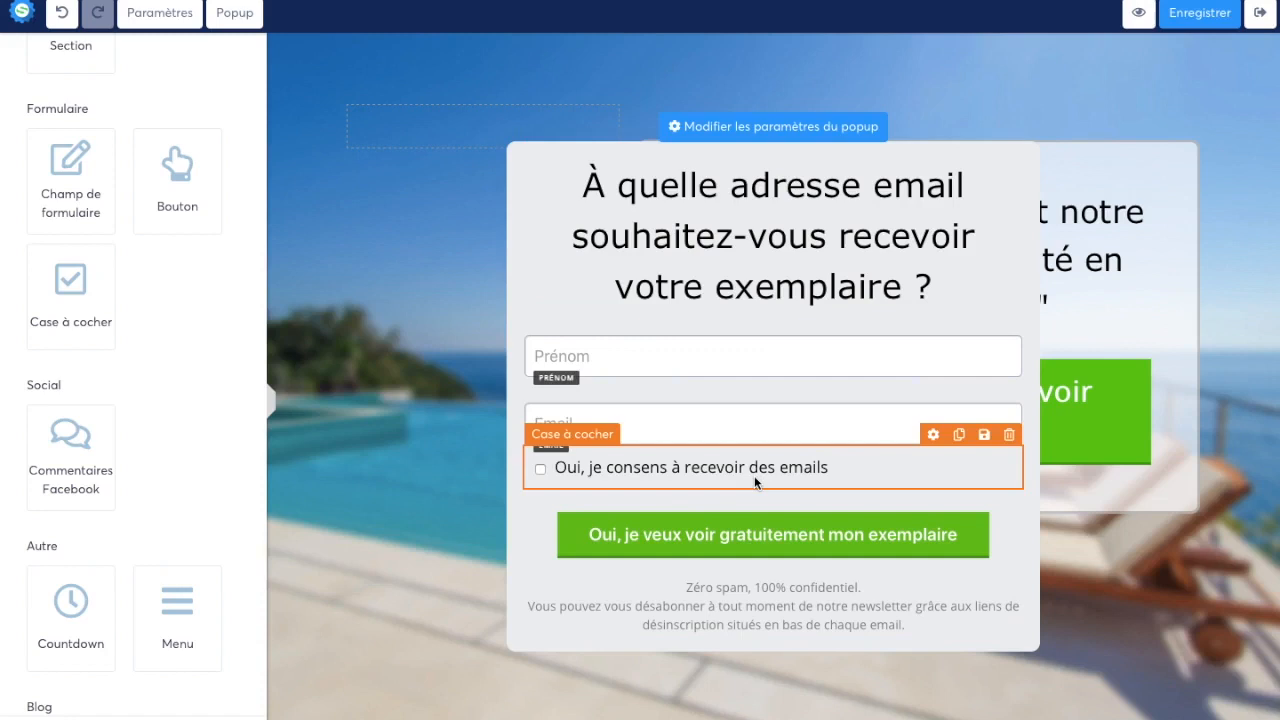
Set the popup's close button display (Afficher le bouton de fermeture) to ON in the popup settings
left_click(791, 128)
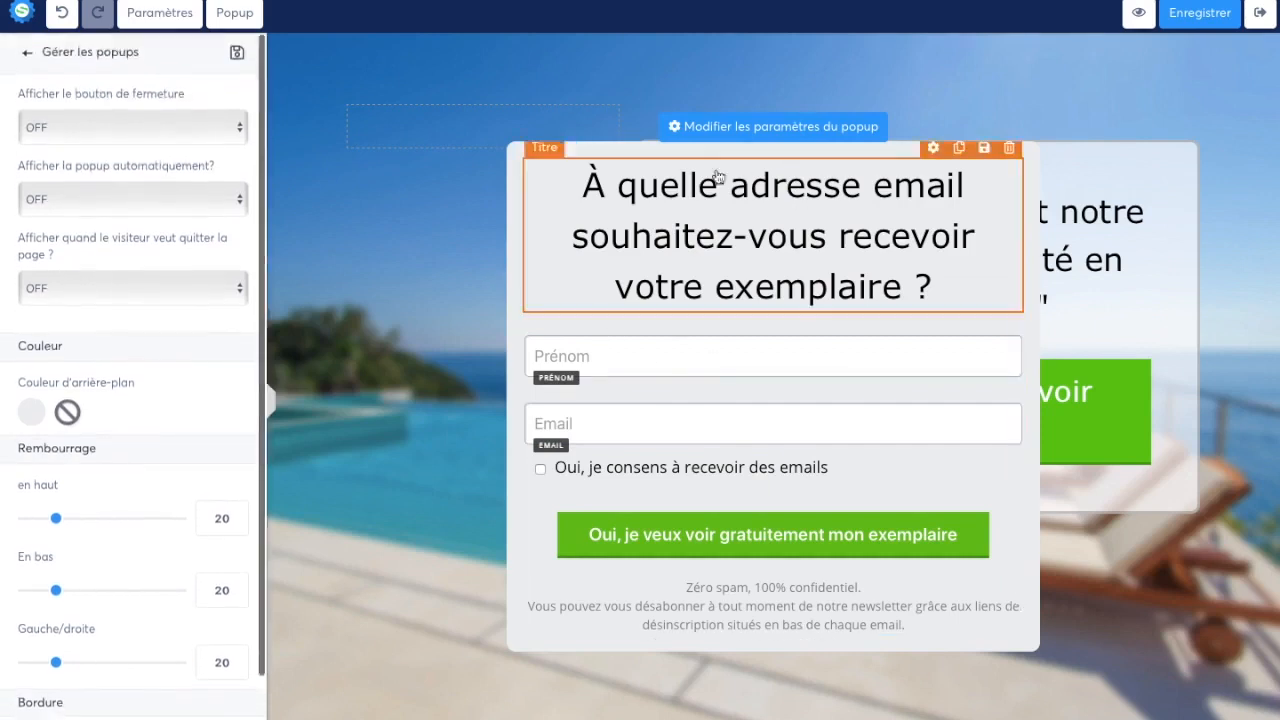
left_click(151, 121)
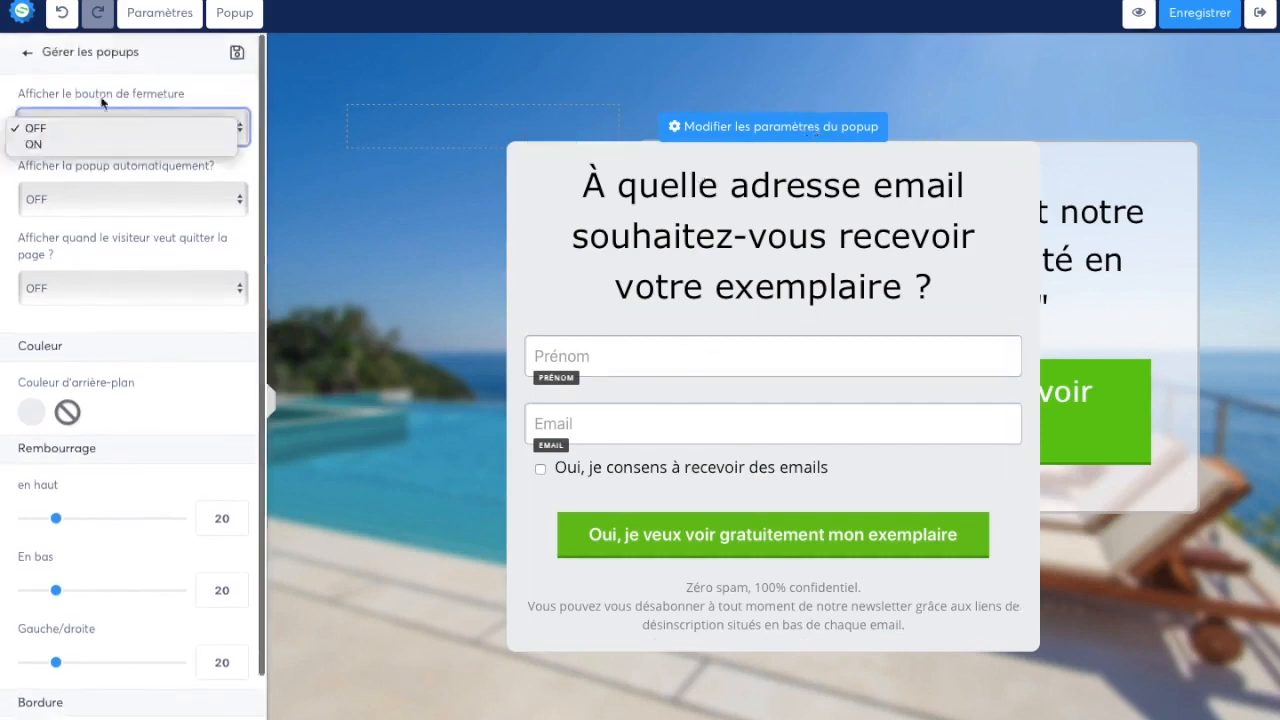
left_click(110, 153)
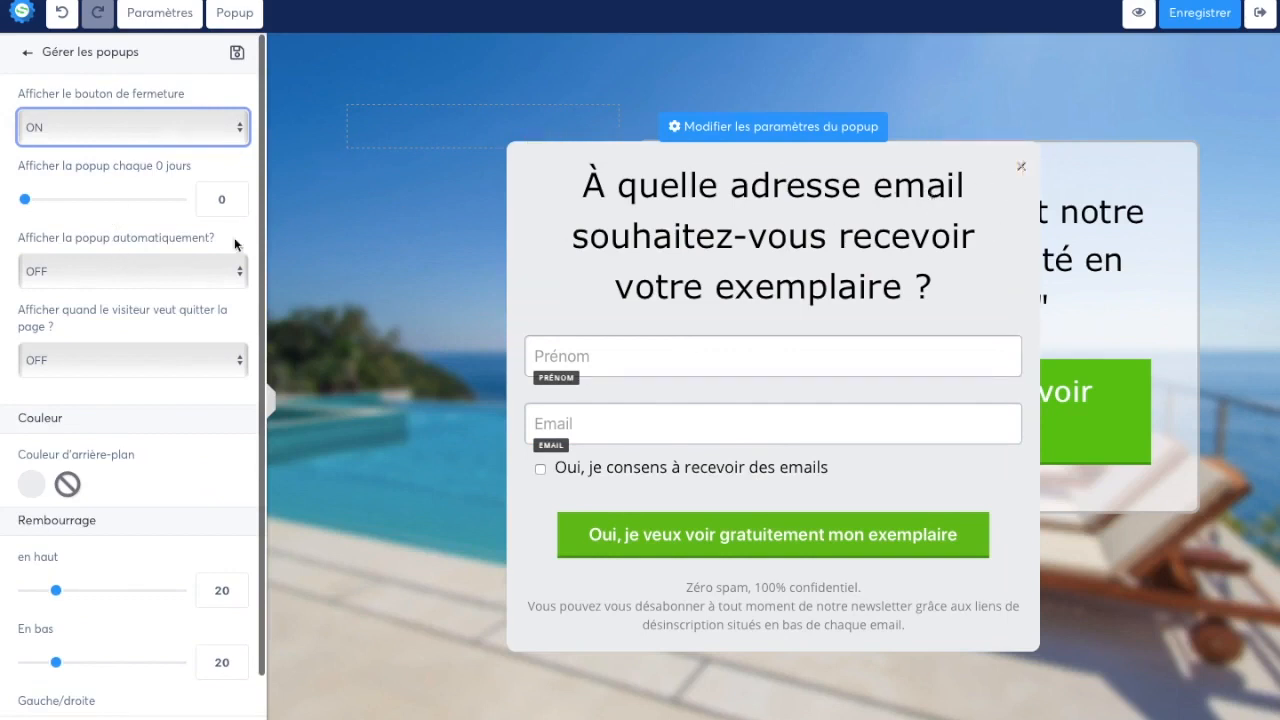
Try displaying the popup automatically with a value of 12, and set automatic display back to OFF
left_click(121, 274)
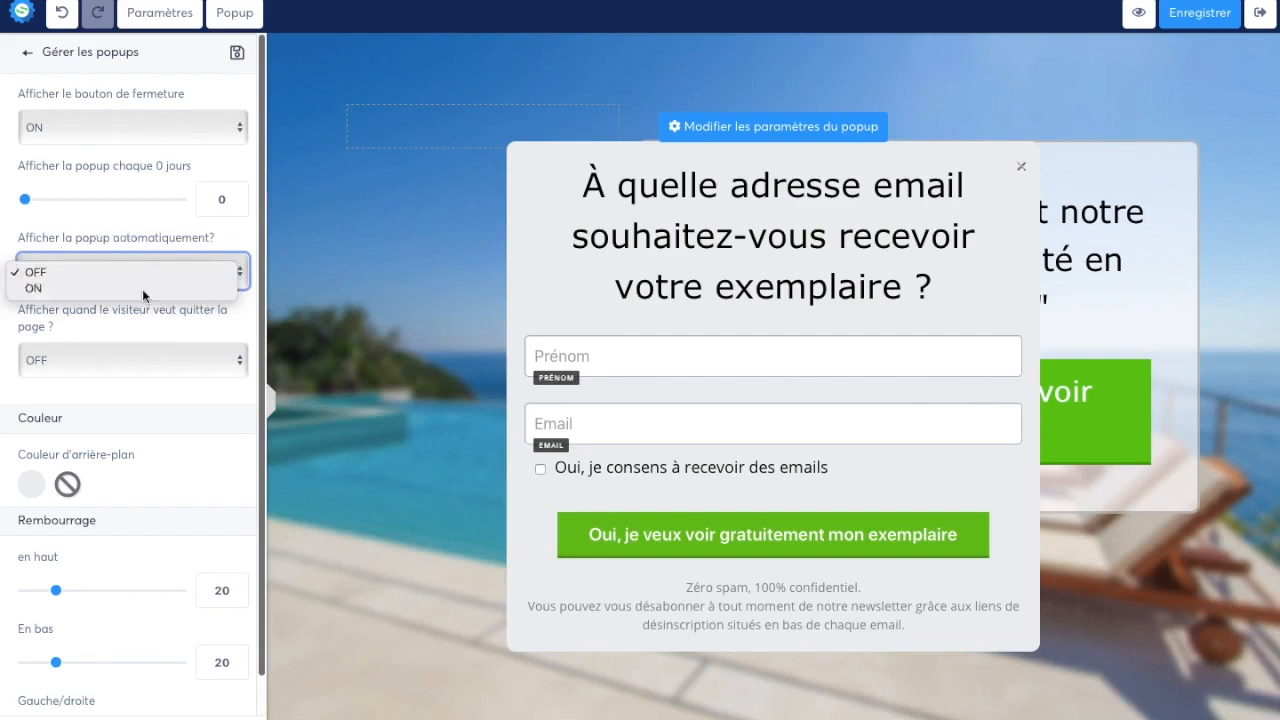
left_click(142, 289)
left_click_drag(27, 332, 43, 333)
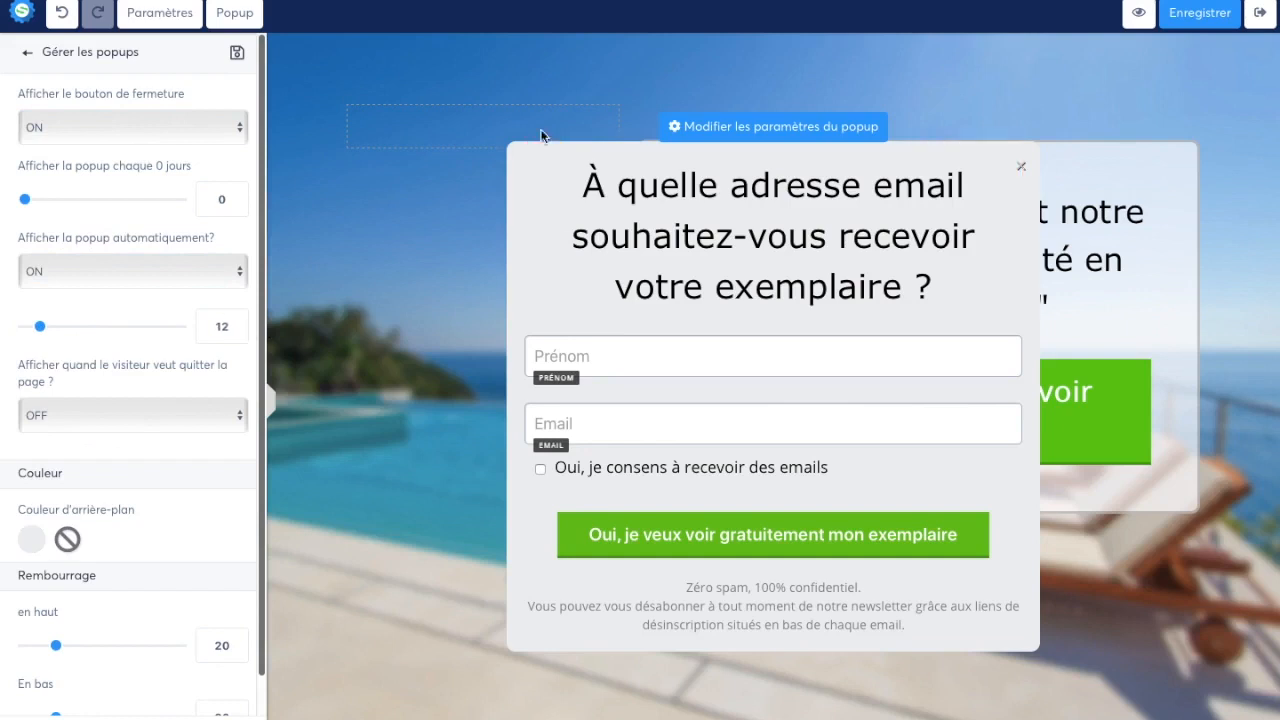
left_click(181, 280)
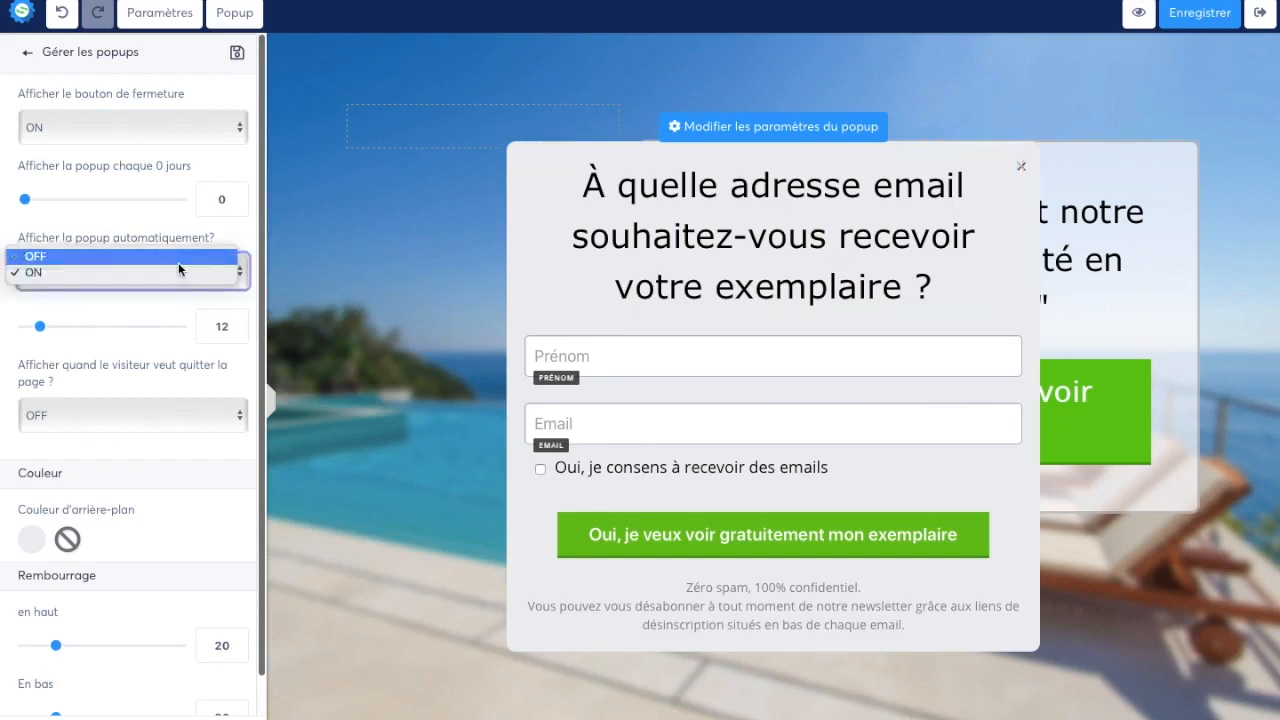
left_click(178, 261)
Review the popup's exit display options and its colour, padding, border, shadow and corner settings, keeping exit display OFF
left_click(126, 358)
left_click(118, 361)
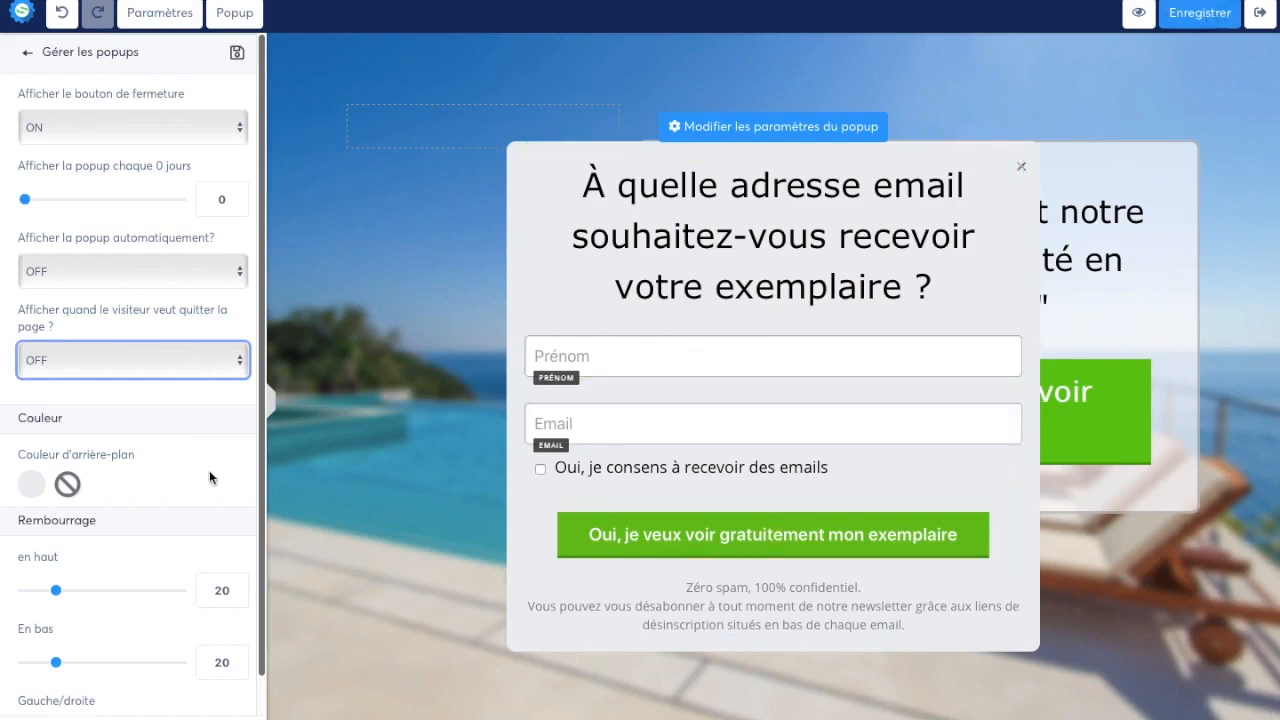
scroll(209, 471, "down", 5)
scroll(55, 202, "up", 3)
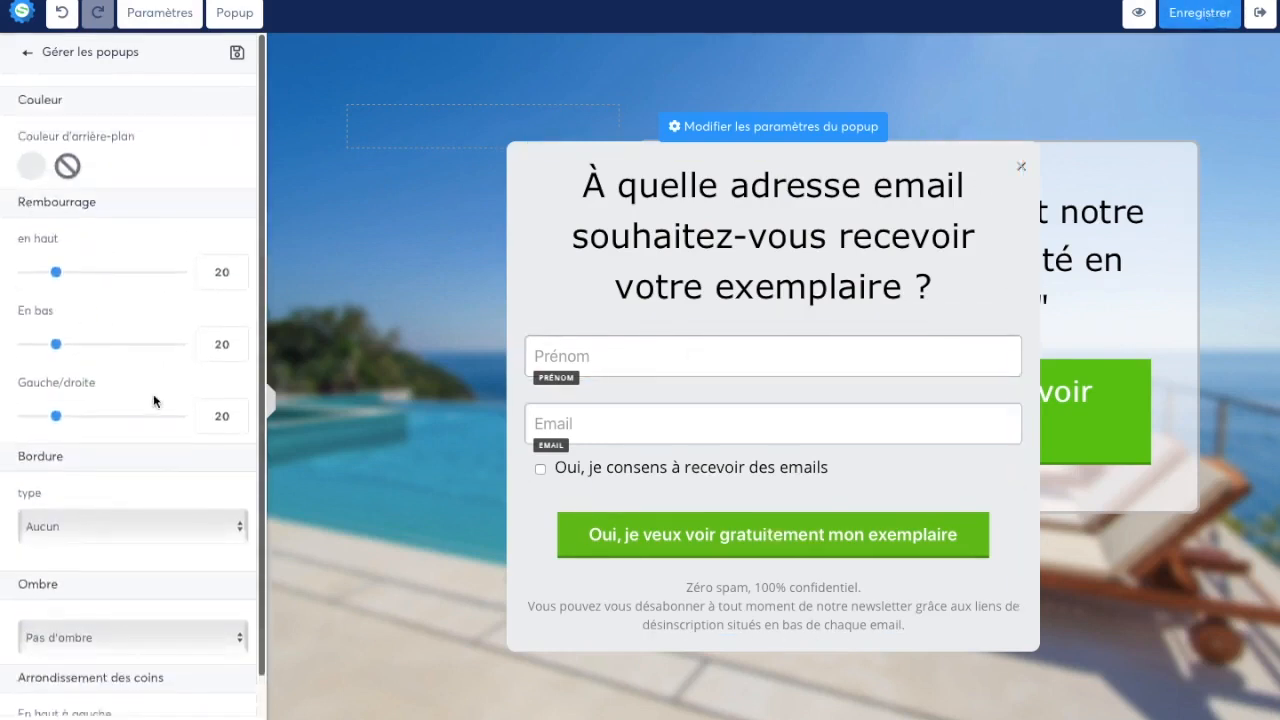
scroll(153, 401, "down", 4)
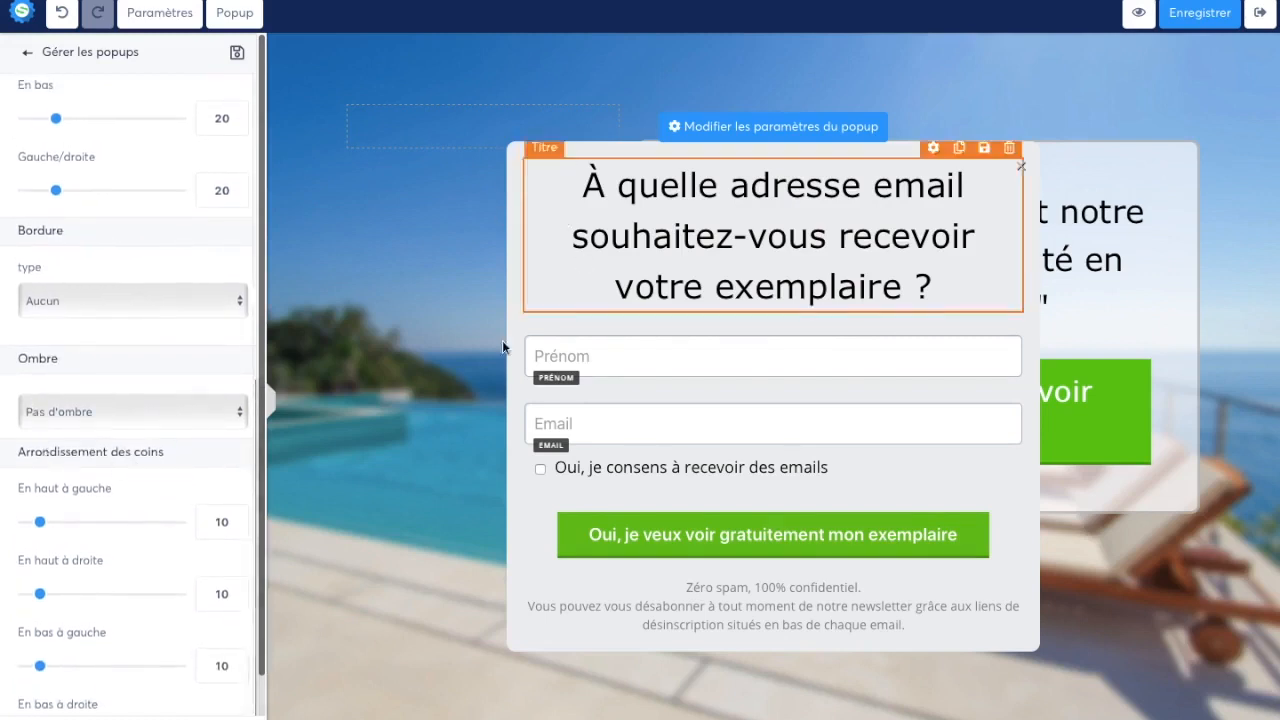
Save the capture page with its popup changes and close the popup
left_click(1218, 13)
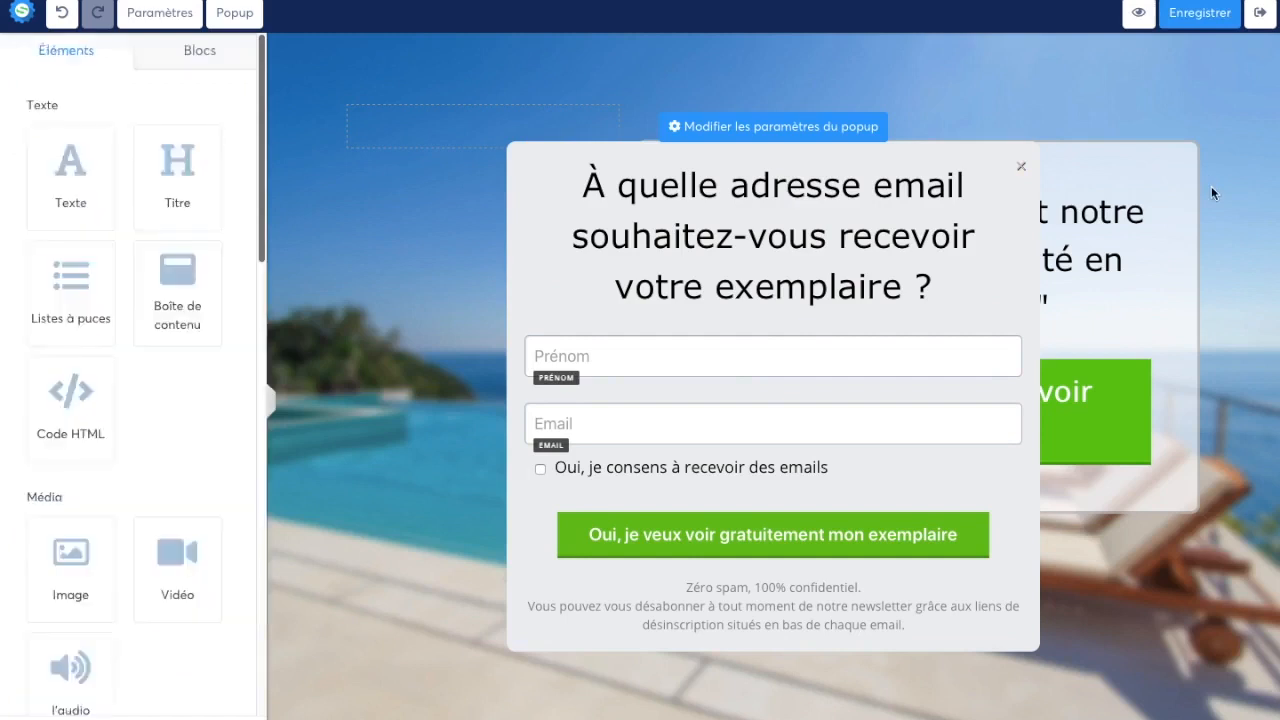
left_click(1214, 214)
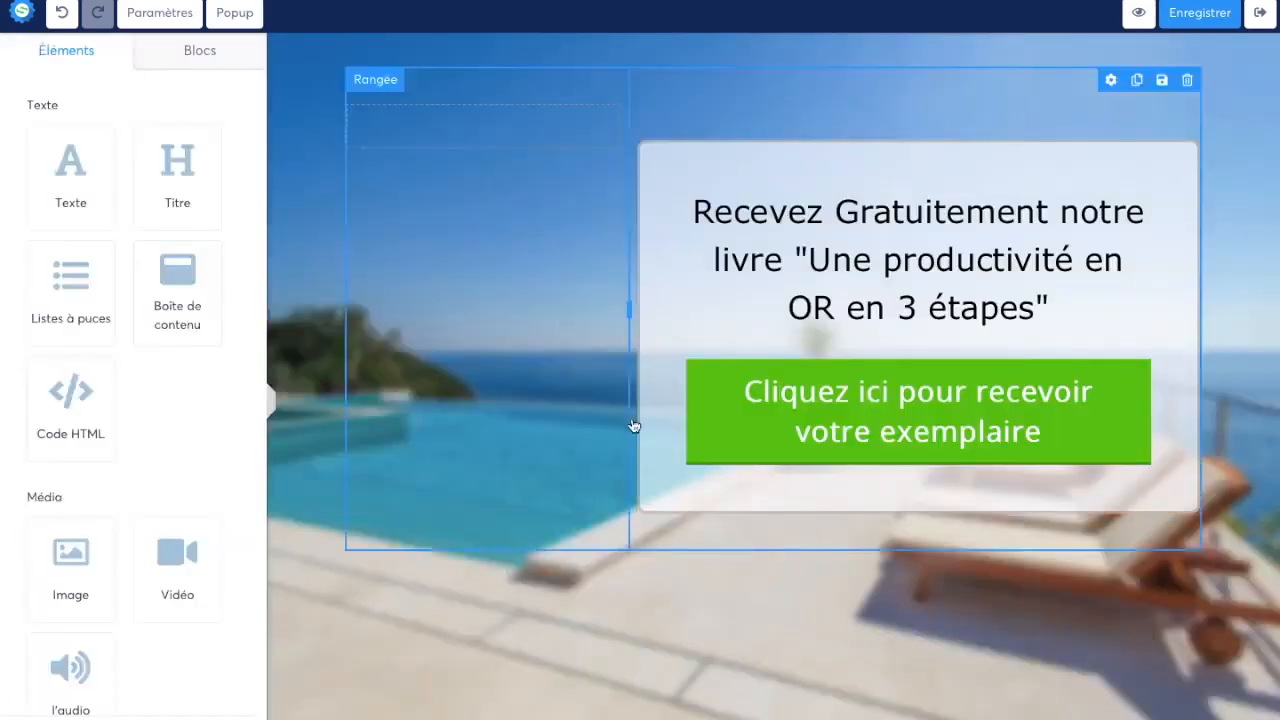
Review the capture page's settings, including the default font, language, background image and SEO fields
left_click(178, 18)
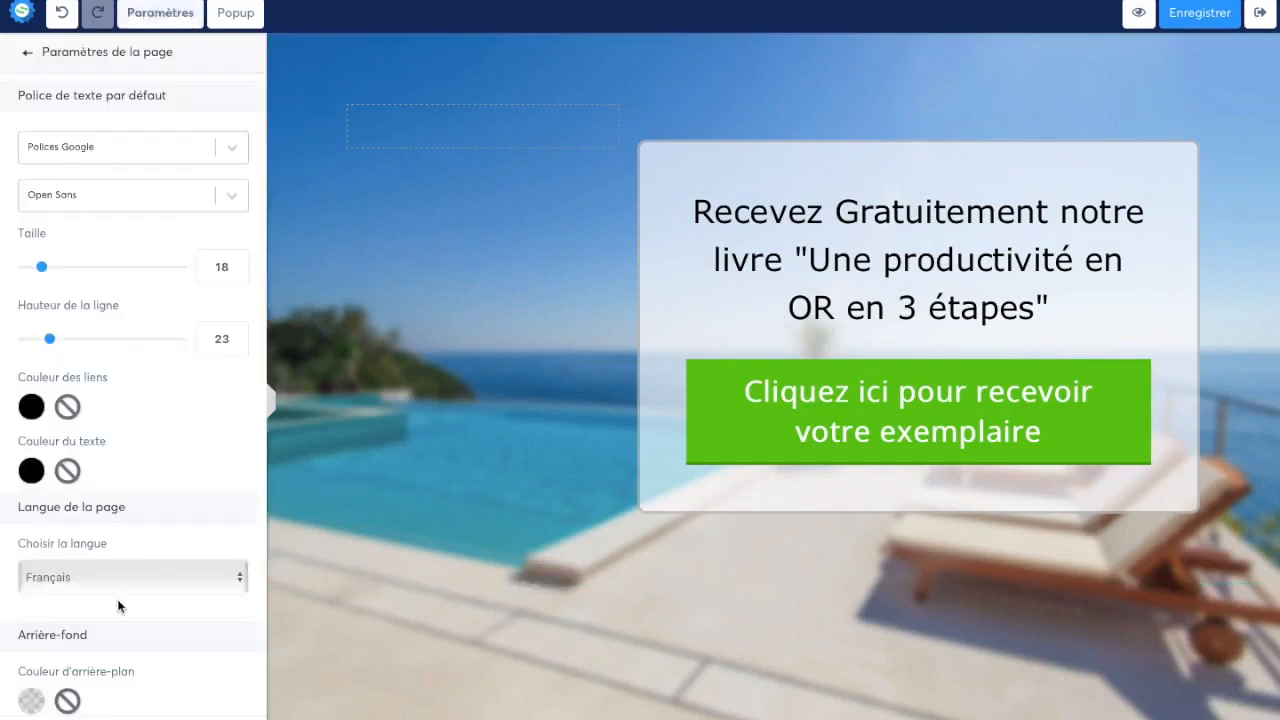
scroll(120, 603, "down", 5)
scroll(179, 310, "up", 1)
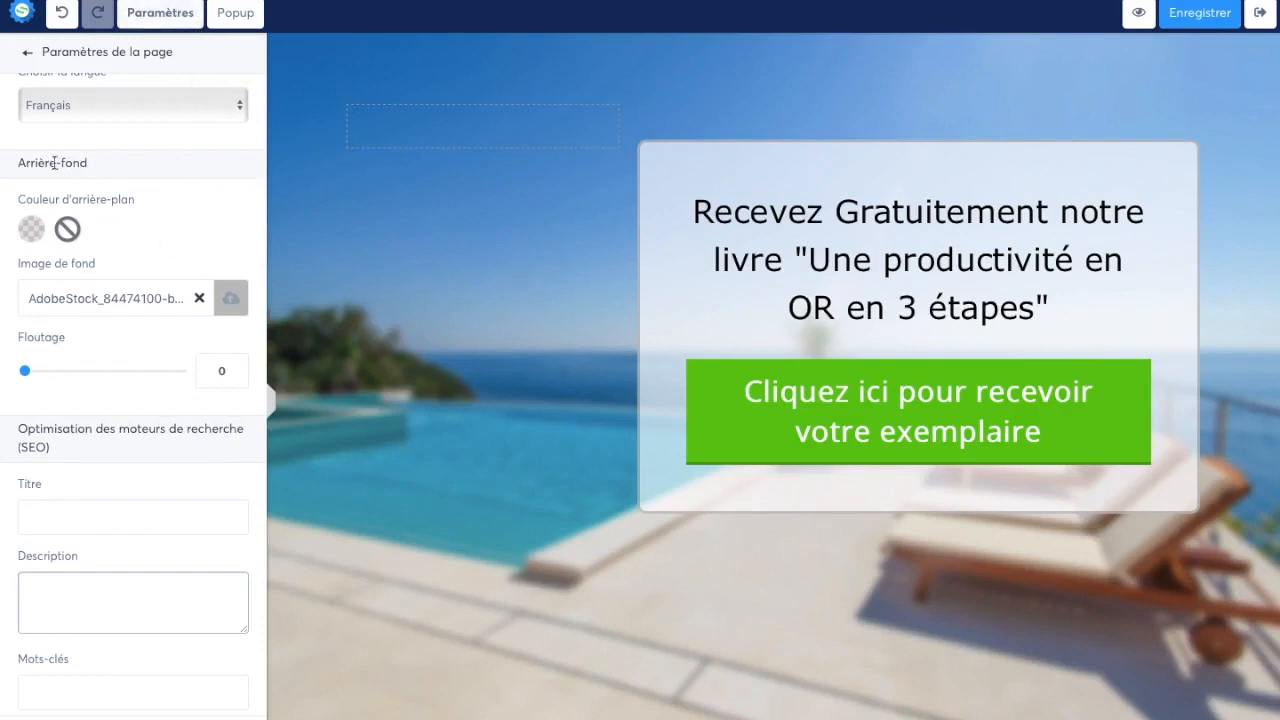
left_click_drag(30, 270, 175, 277)
left_click(482, 349)
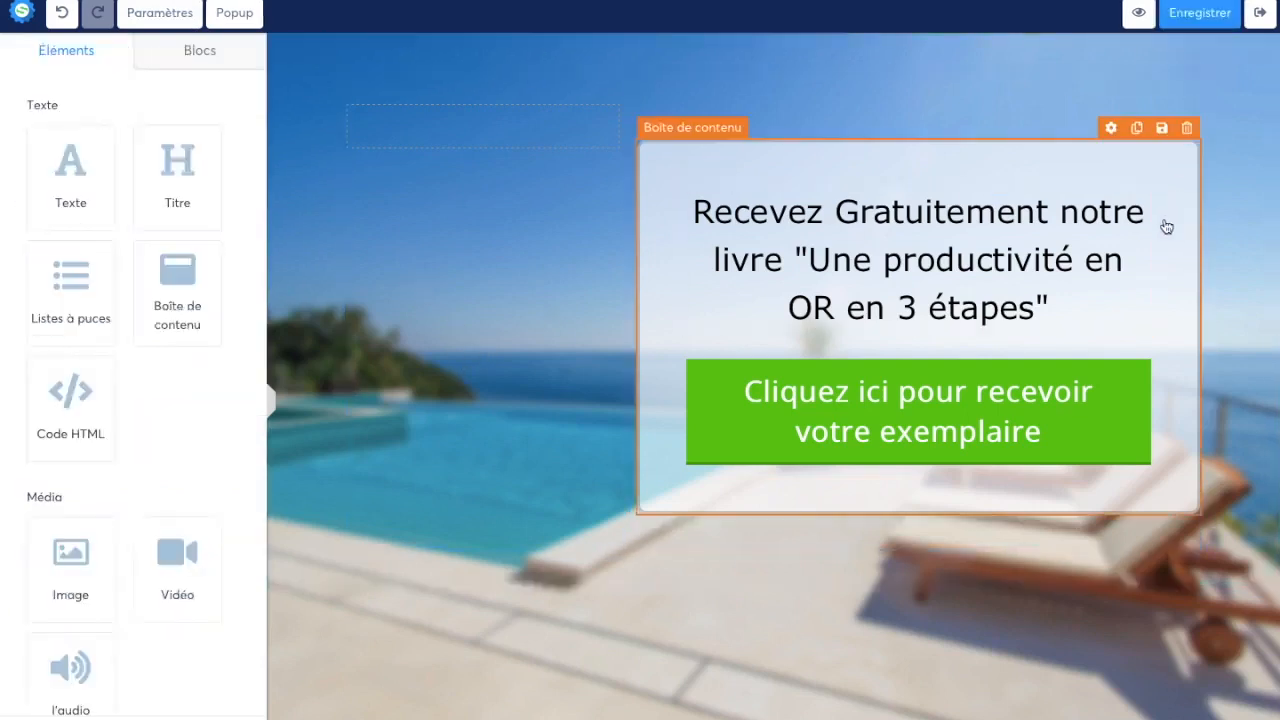
Leave the page editor and examine the capture page's A/B test options, returning to its general settings
left_click(1264, 22)
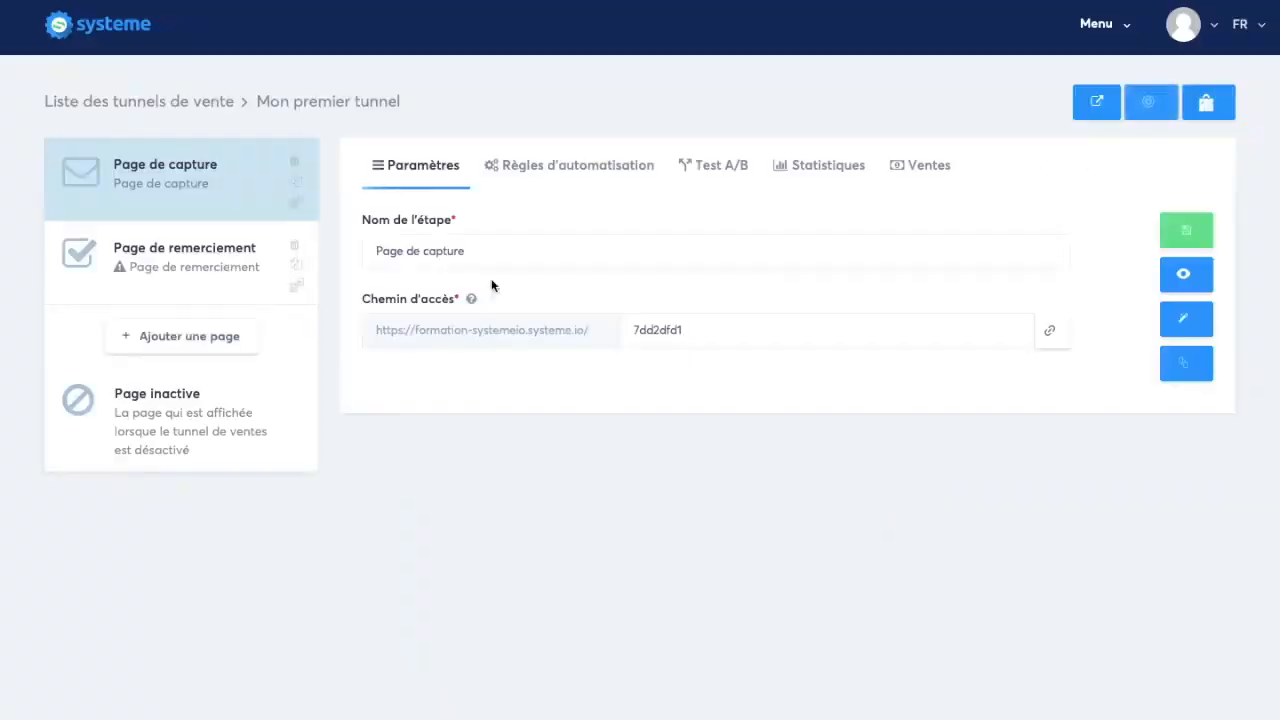
left_click(732, 168)
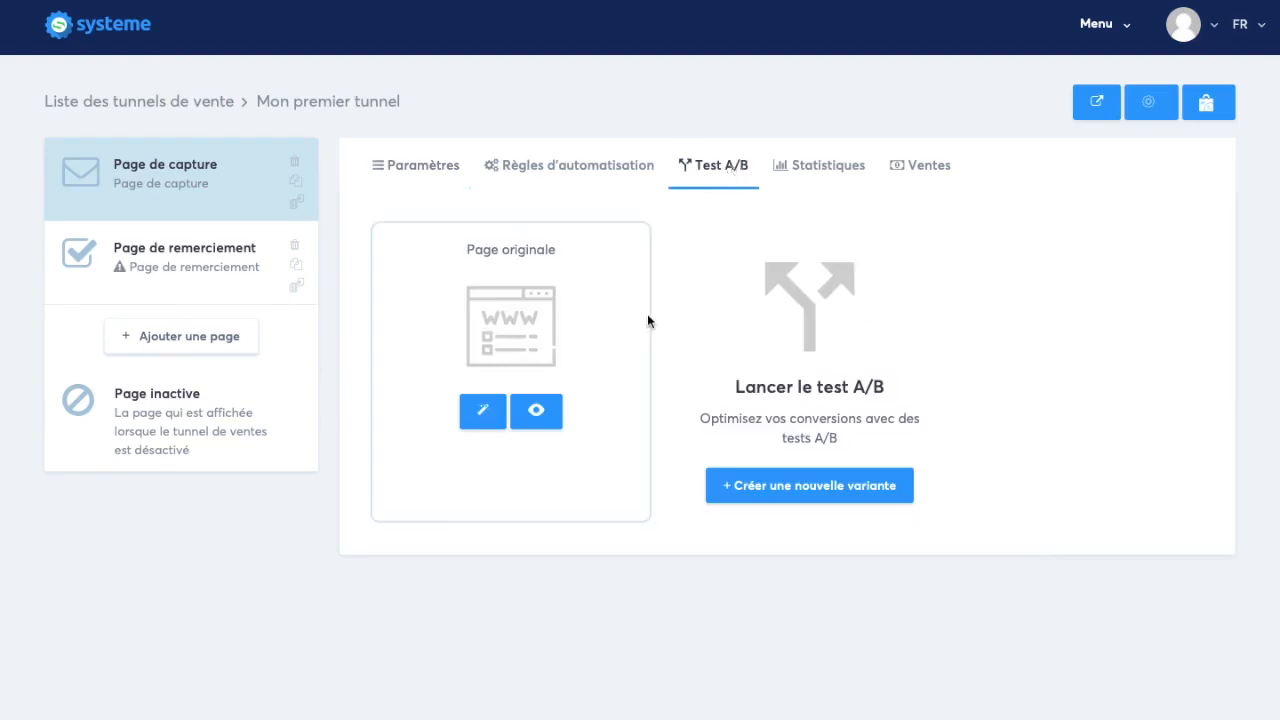
left_click_drag(820, 425, 918, 421)
left_click(802, 408)
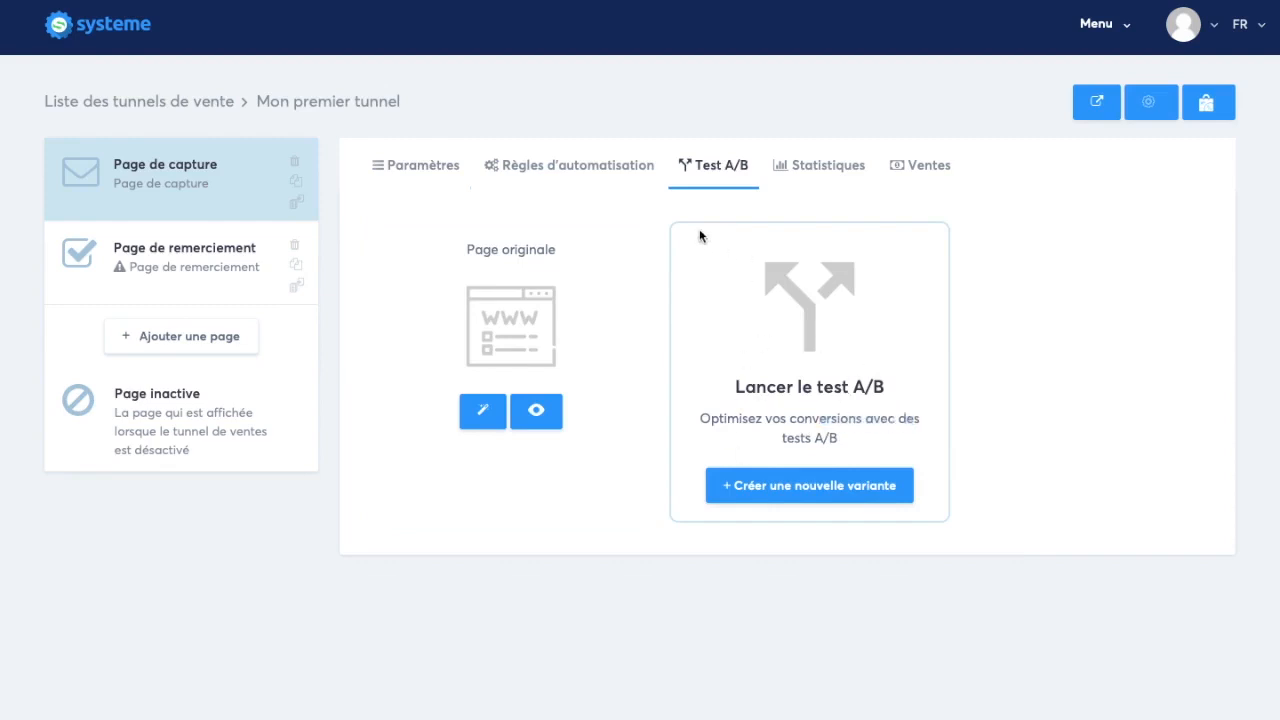
left_click(426, 165)
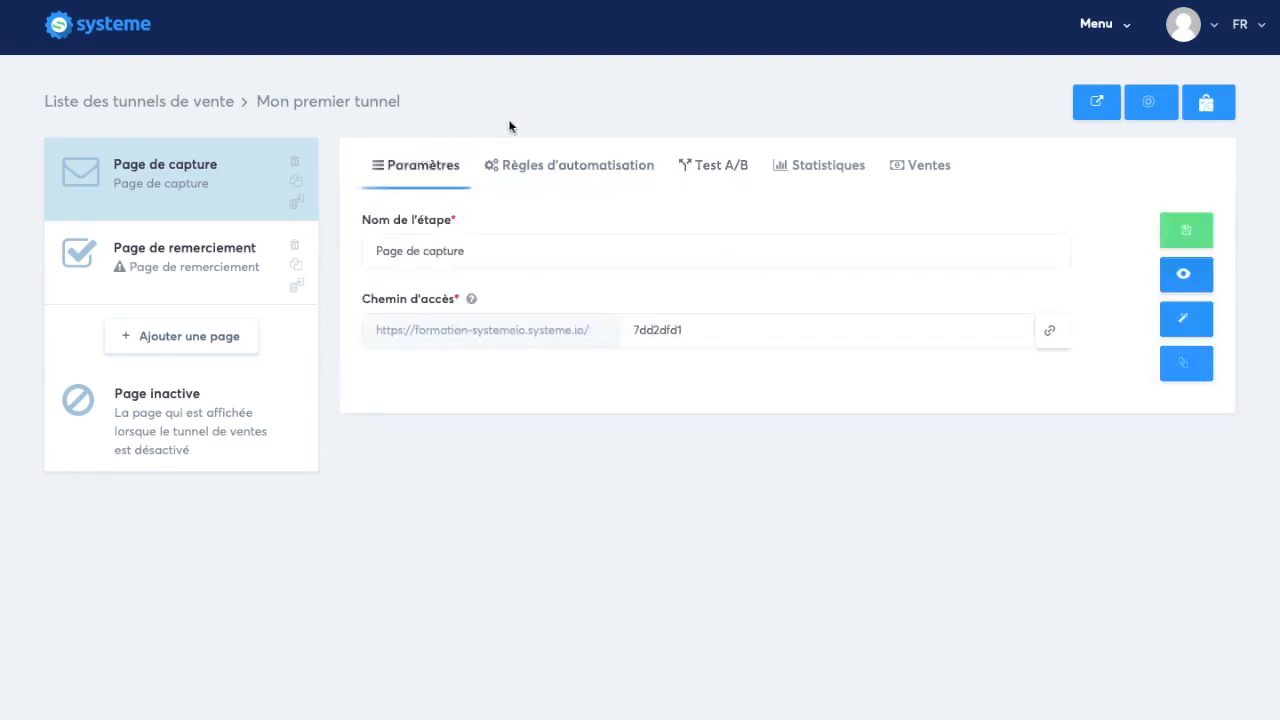